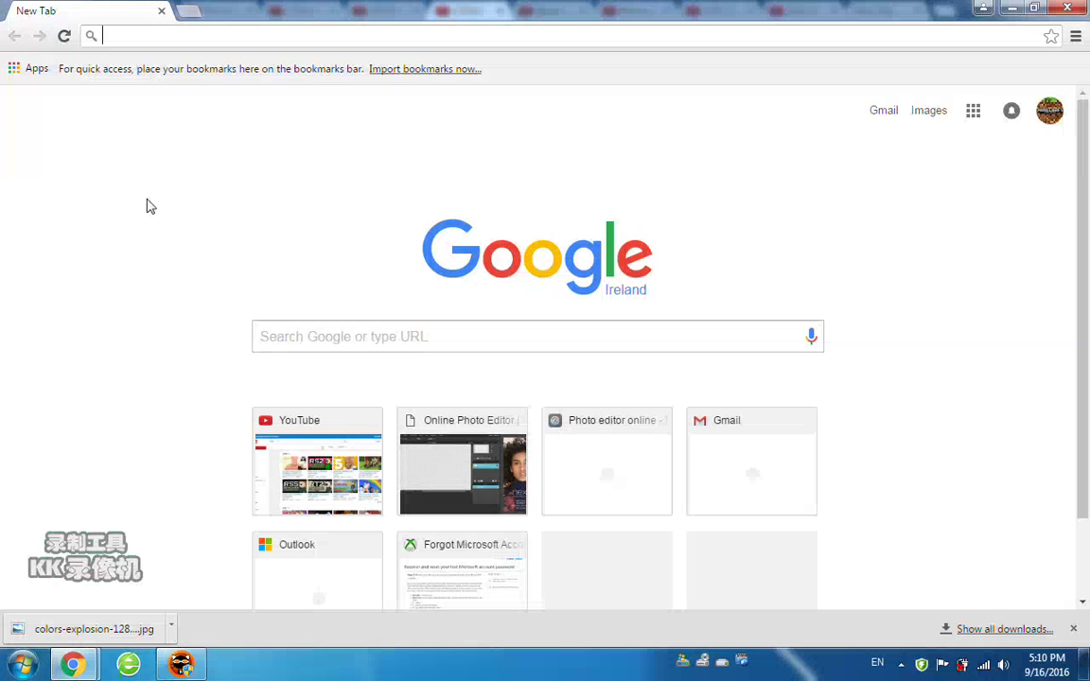
type("ww.")
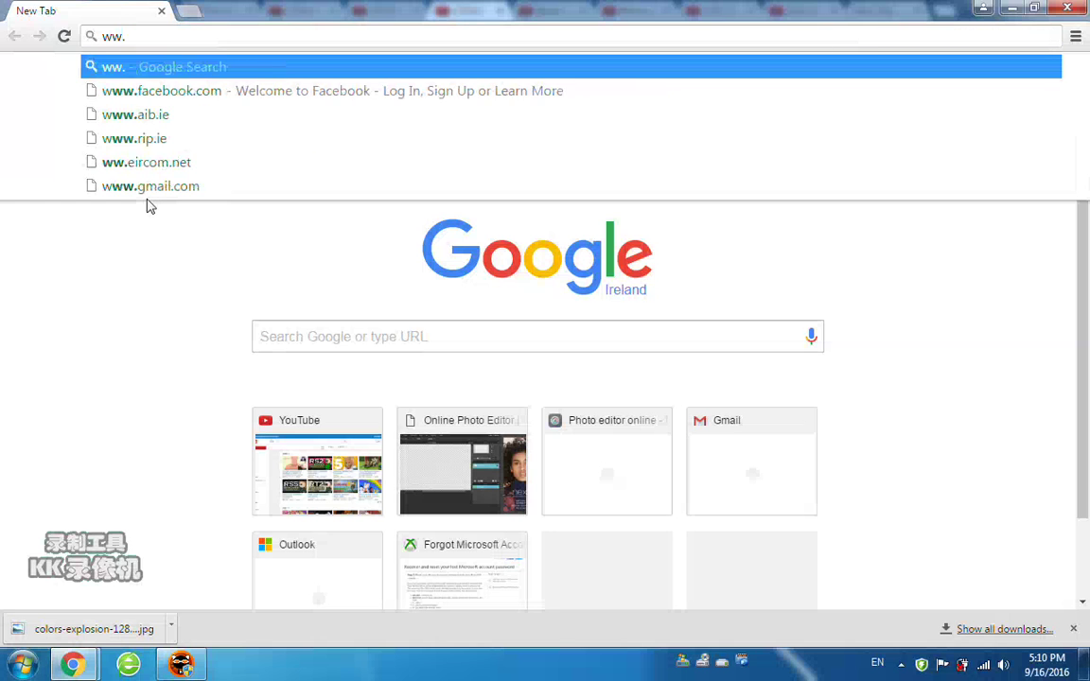
key("BackSpace")
type("w.pixlr.com")
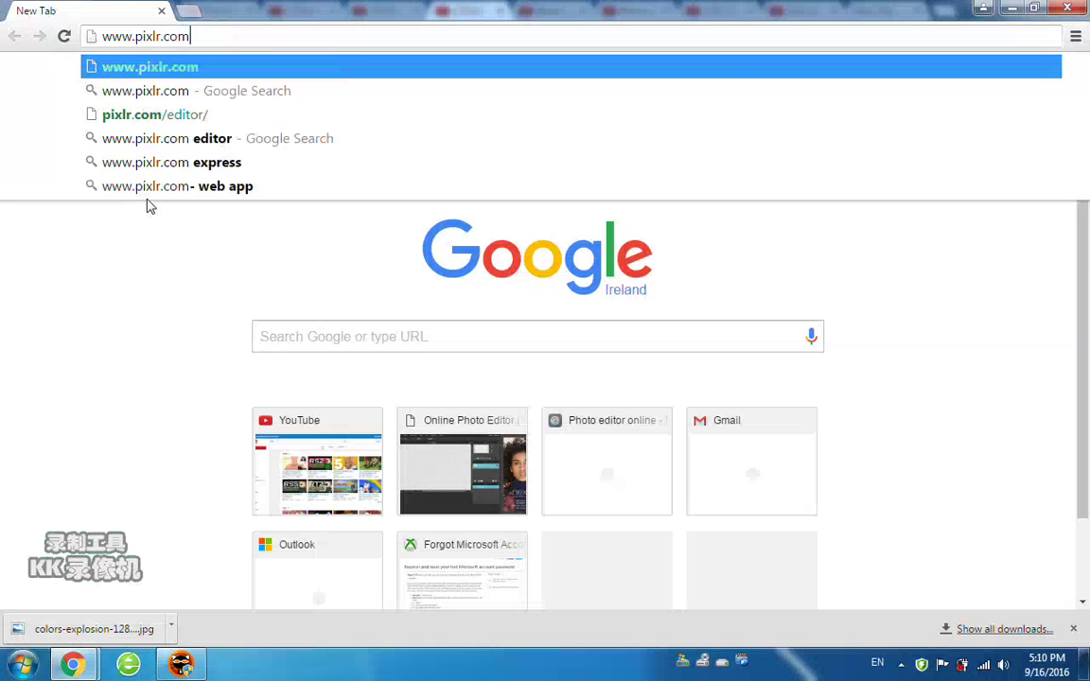
type("/editor/")
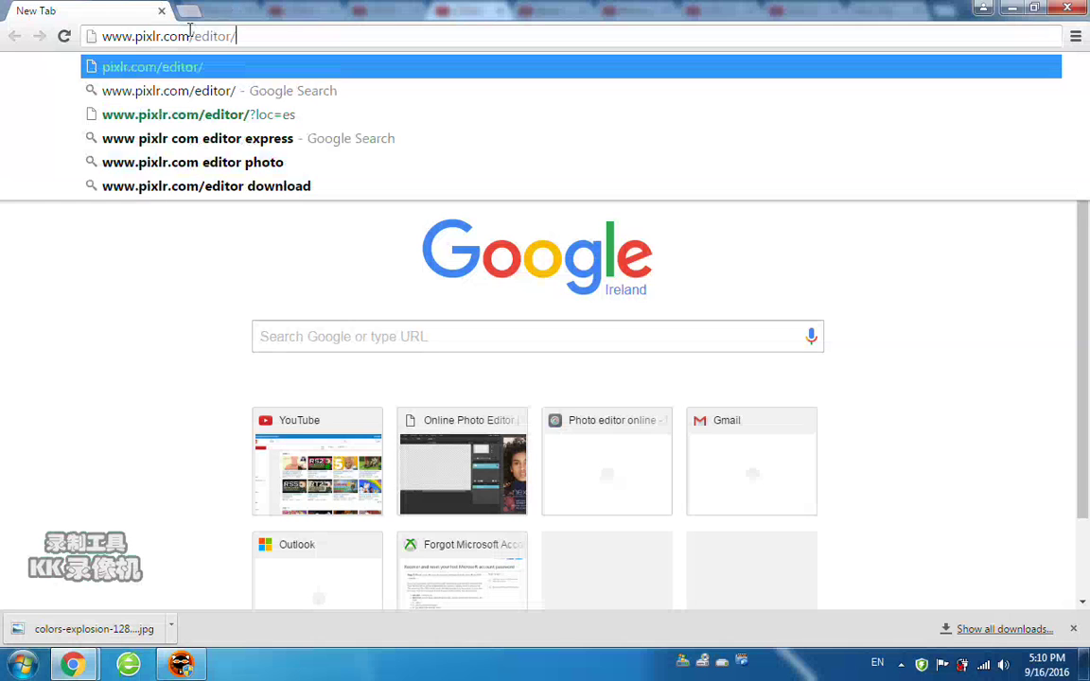
key("Return")
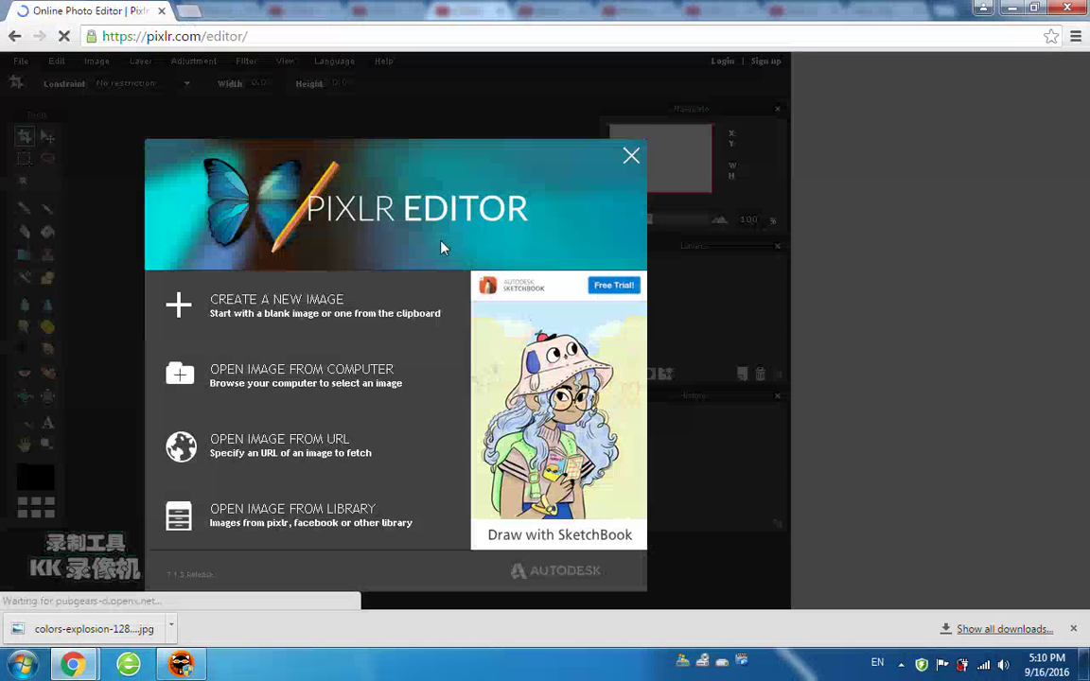
Step: Start a new blank image named ufhiushfuisfhdiudf with the 800 x 600 preset
left_click(354, 307)
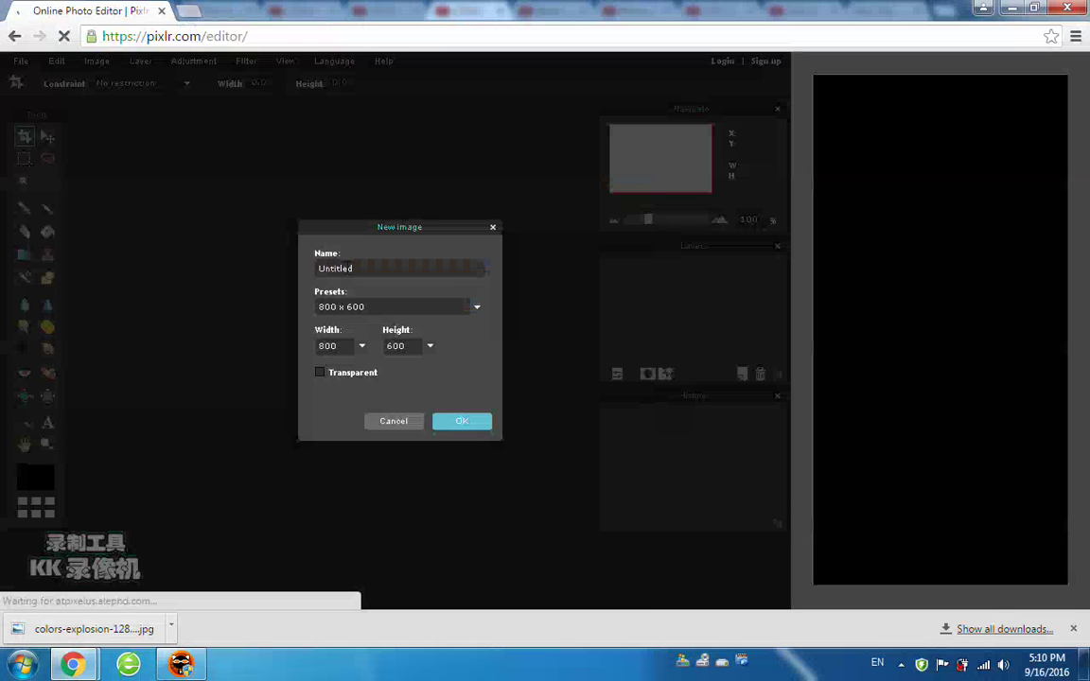
key("BackSpace")
type("ufhiushfuisfhdiudf")
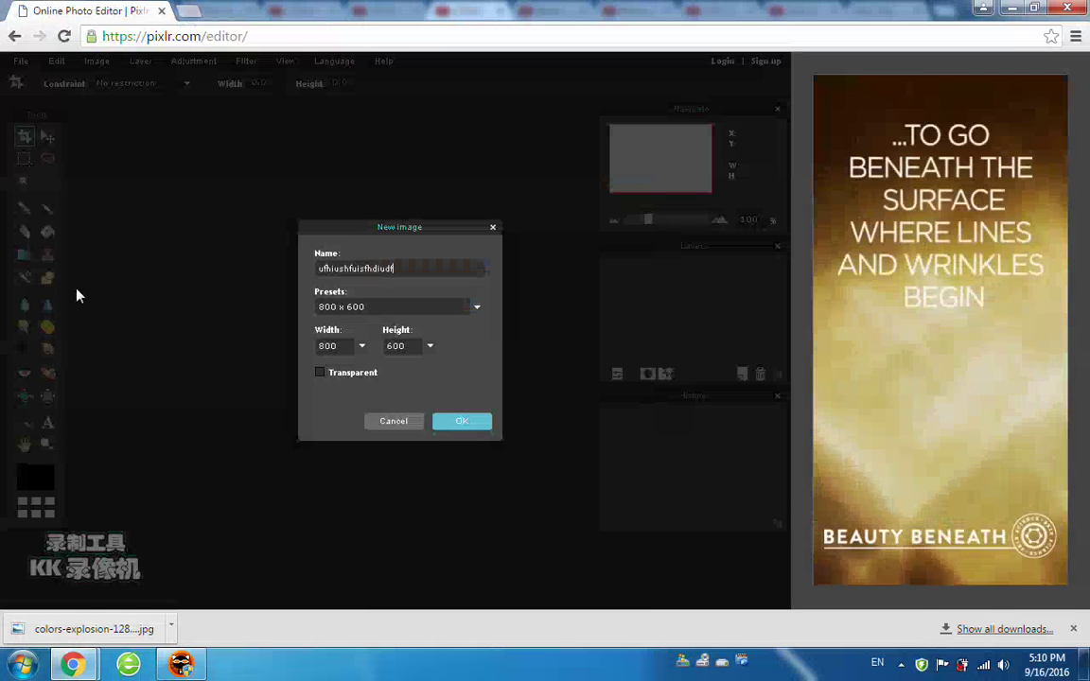
left_click(412, 311)
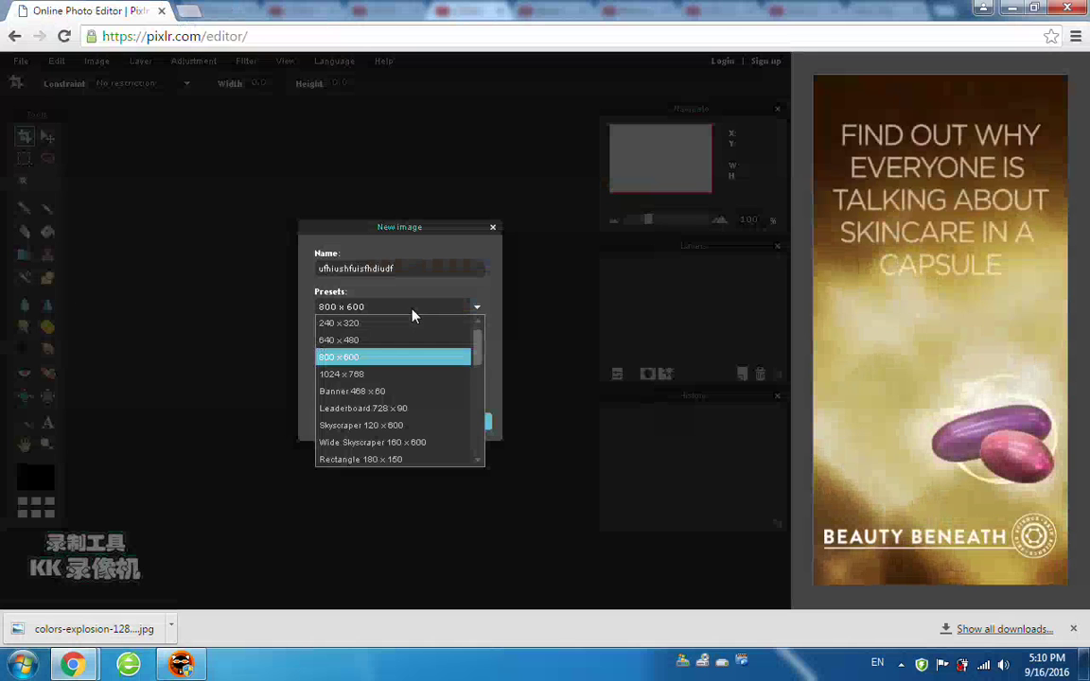
left_click(346, 357)
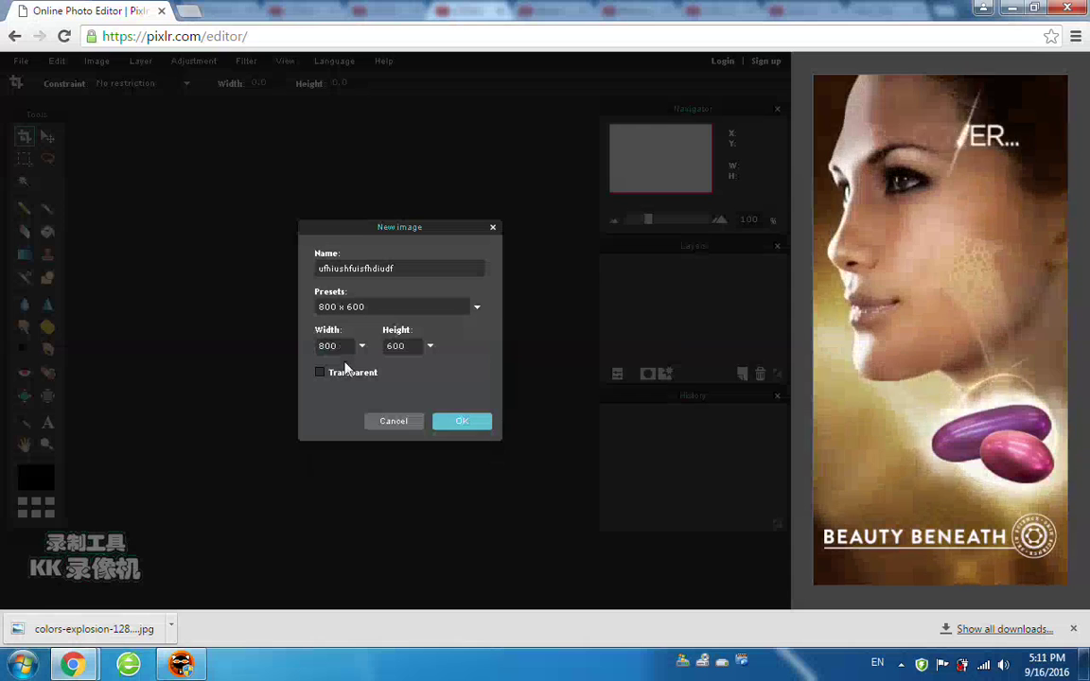
Step: Set the new image to 1280 wide and 720 high with a transparent background, and create it
left_click(342, 347)
key("BackSpace")
key("BackSpace")
key("BackSpace")
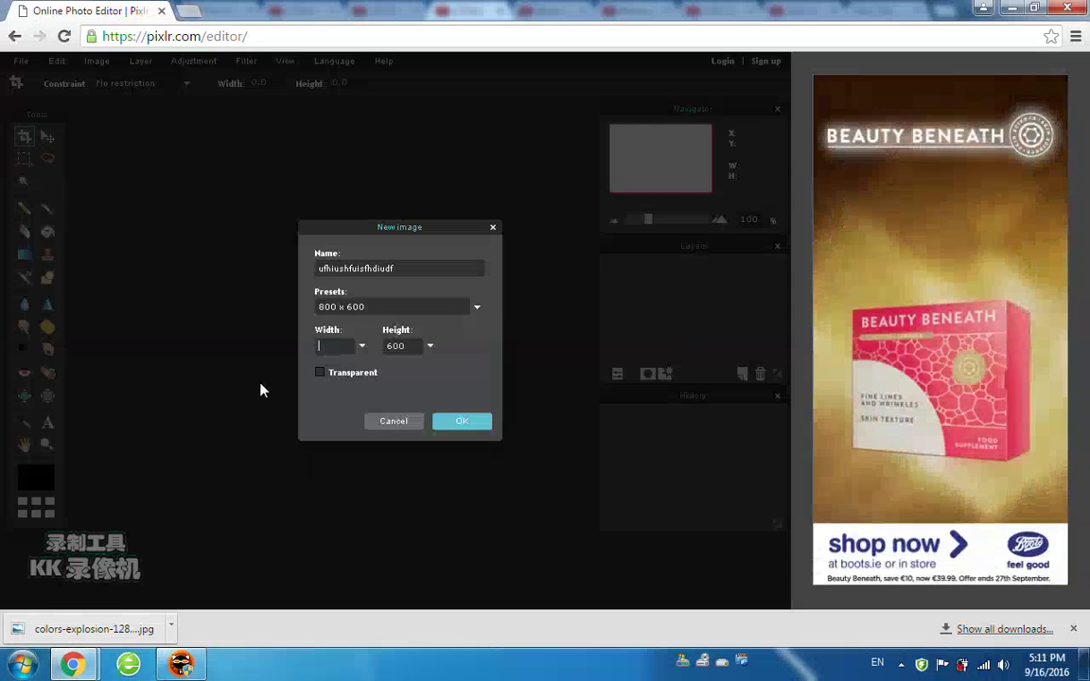
type("1280")
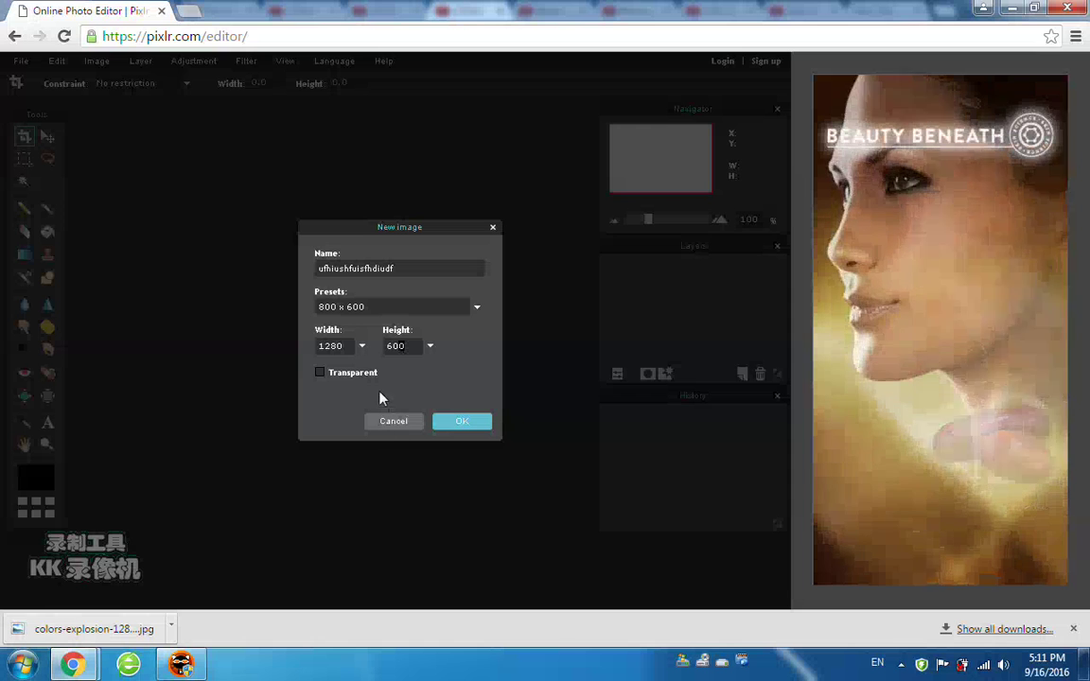
left_click(402, 347)
key("BackSpace")
key("BackSpace")
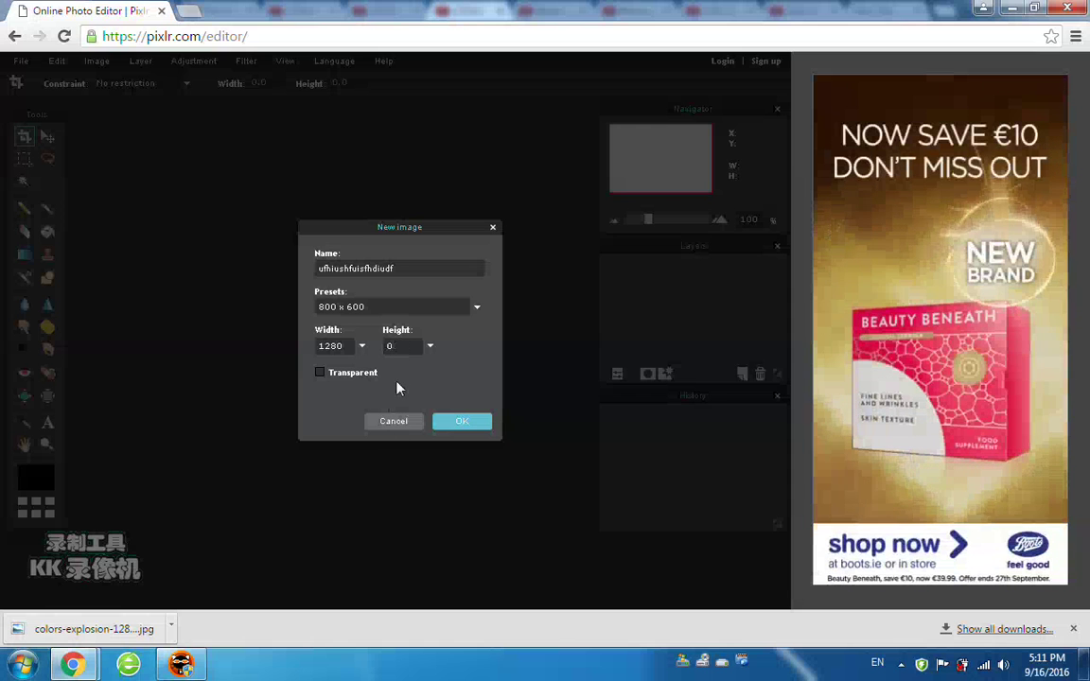
type("72")
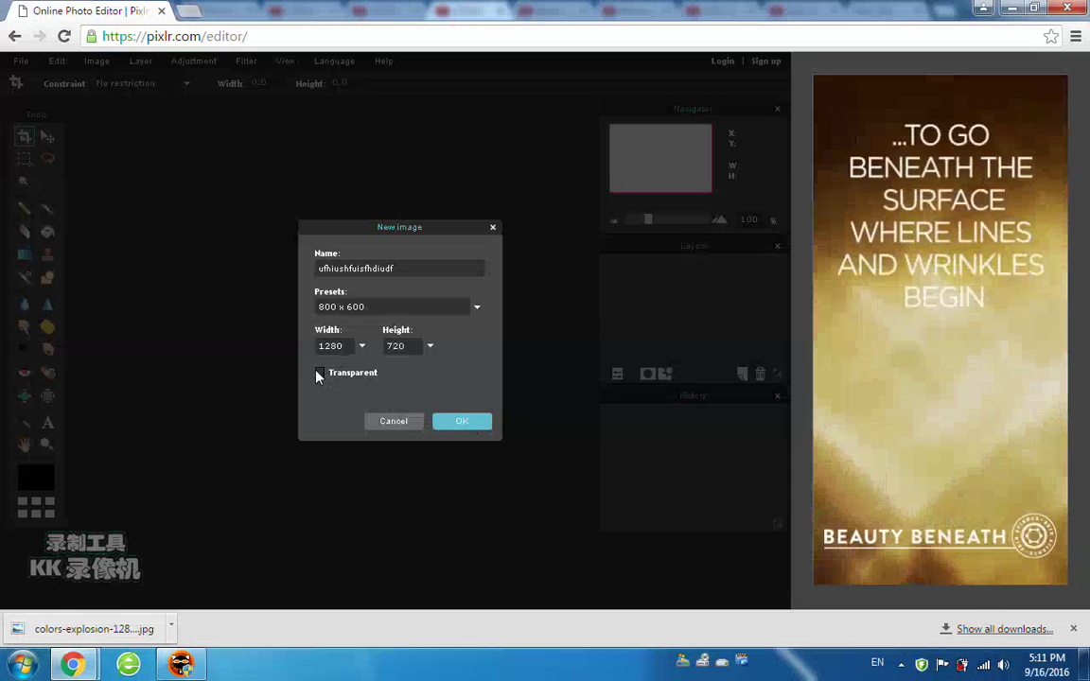
left_click(320, 374)
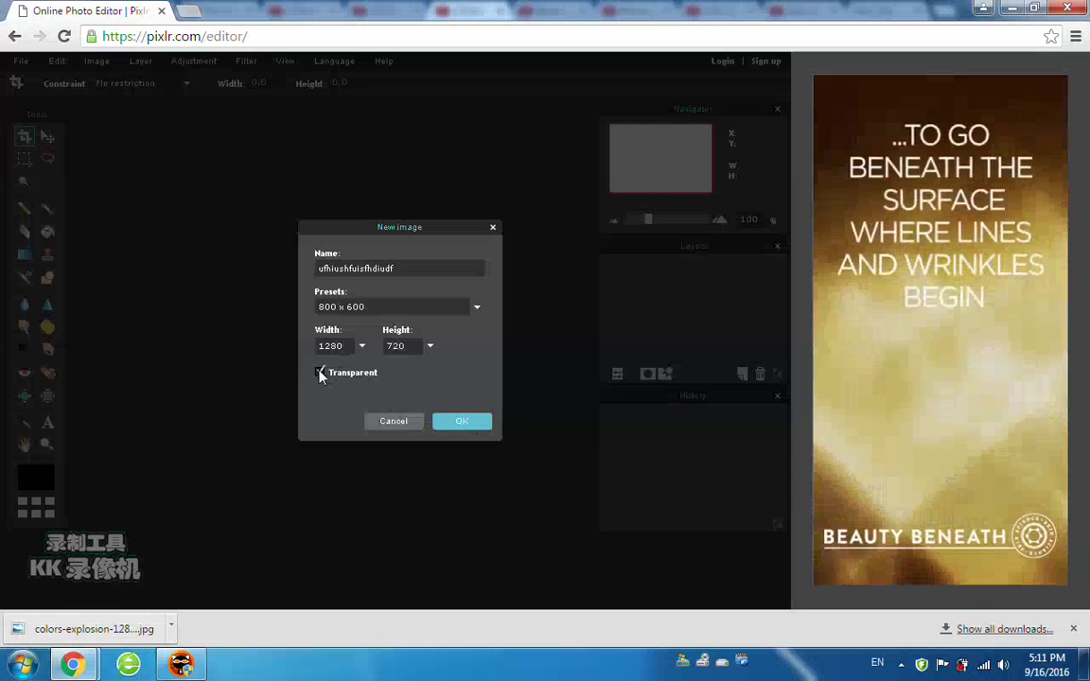
left_click(460, 422)
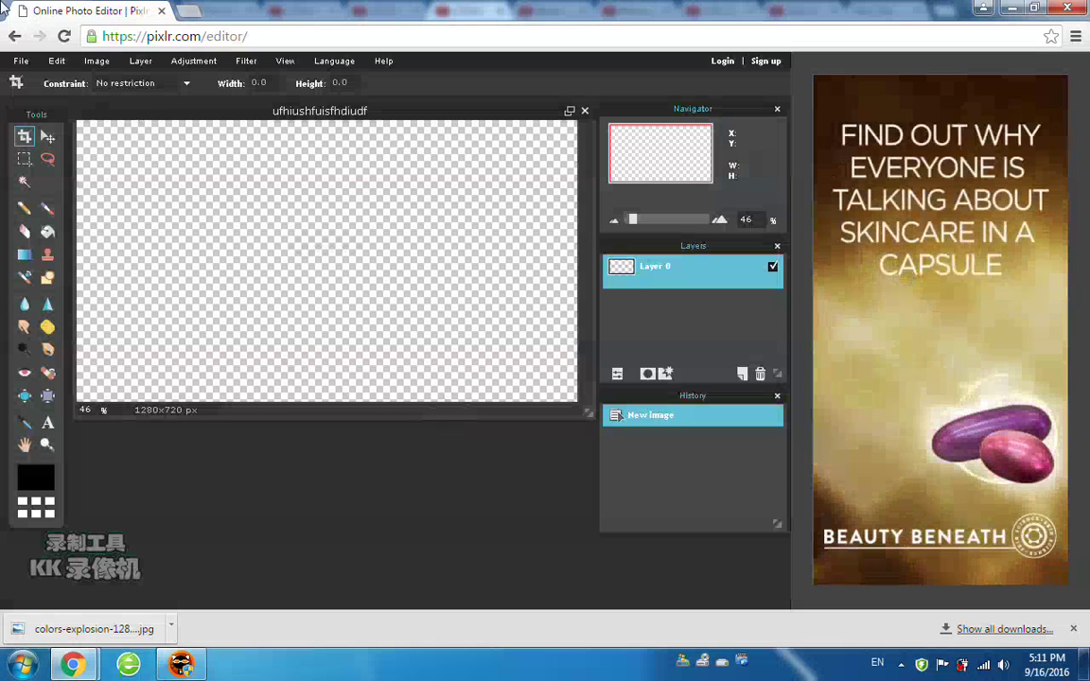
Step: Search Google for "exposion 1280x720" in a new browser tab
left_click(189, 11)
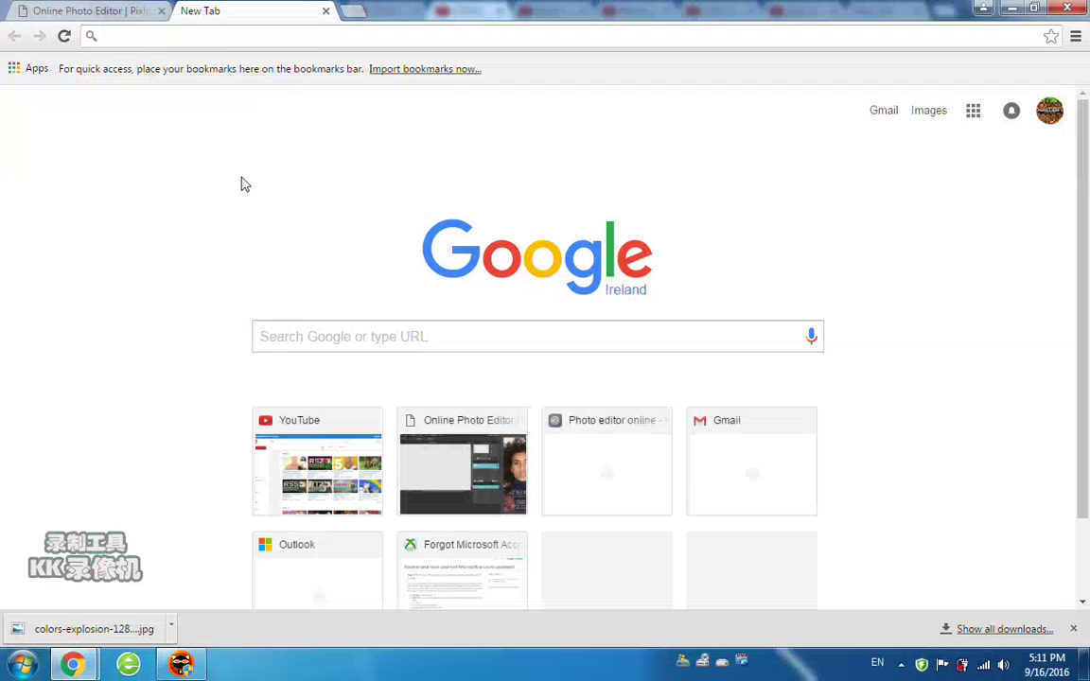
left_click(389, 337)
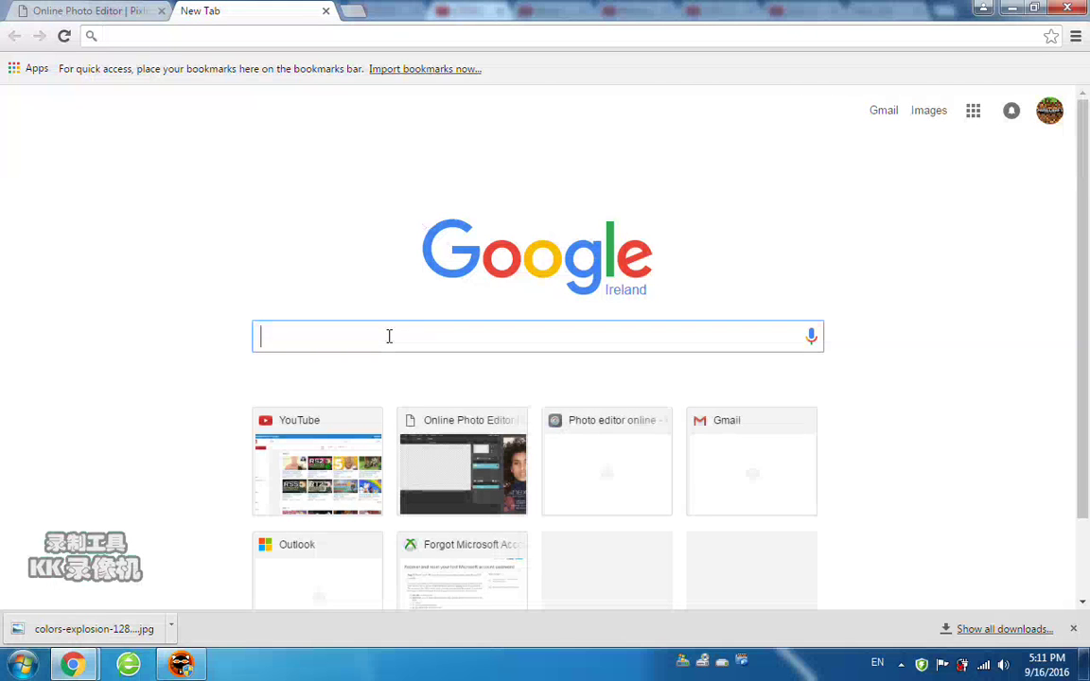
type("ex")
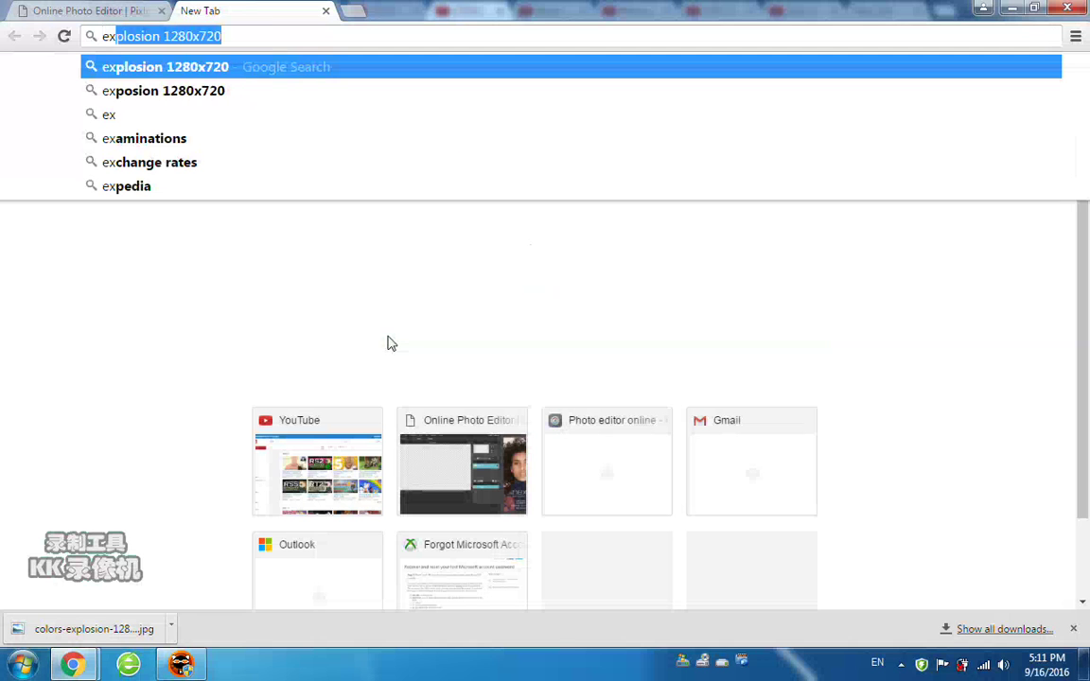
type("po")
key("BackSpace")
type("p")
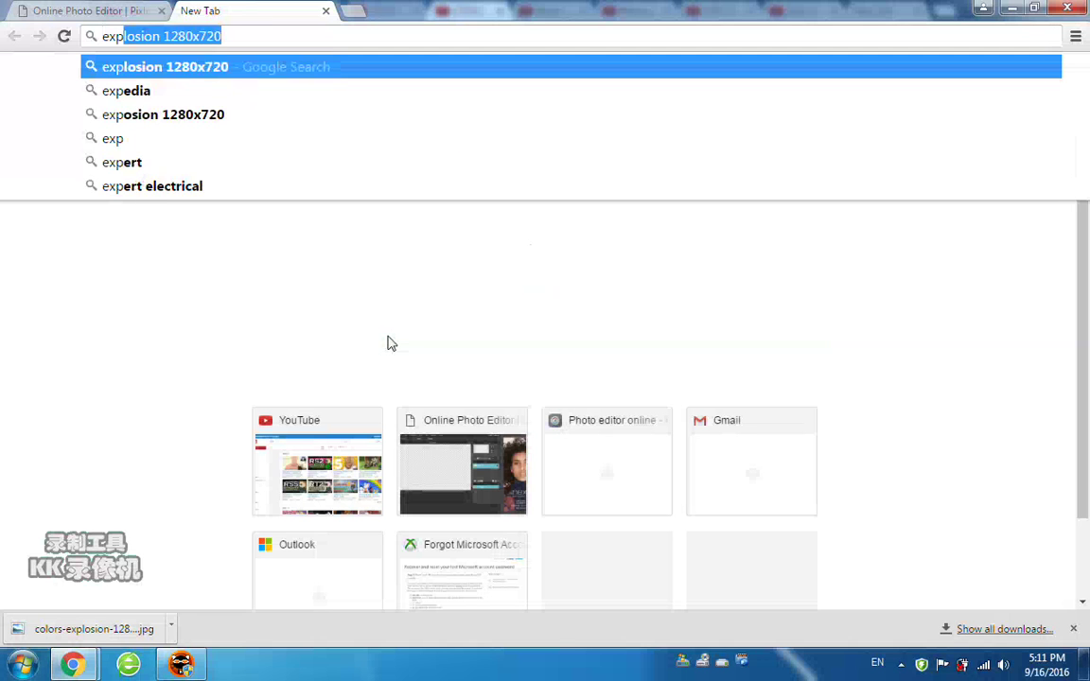
type("osion")
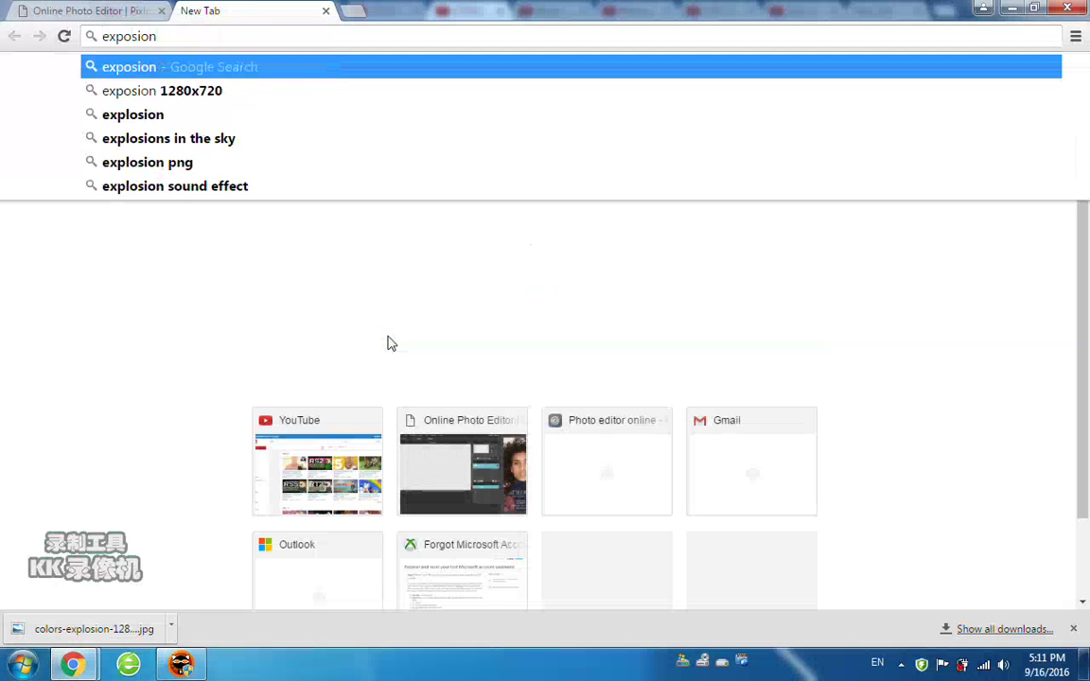
left_click(223, 92)
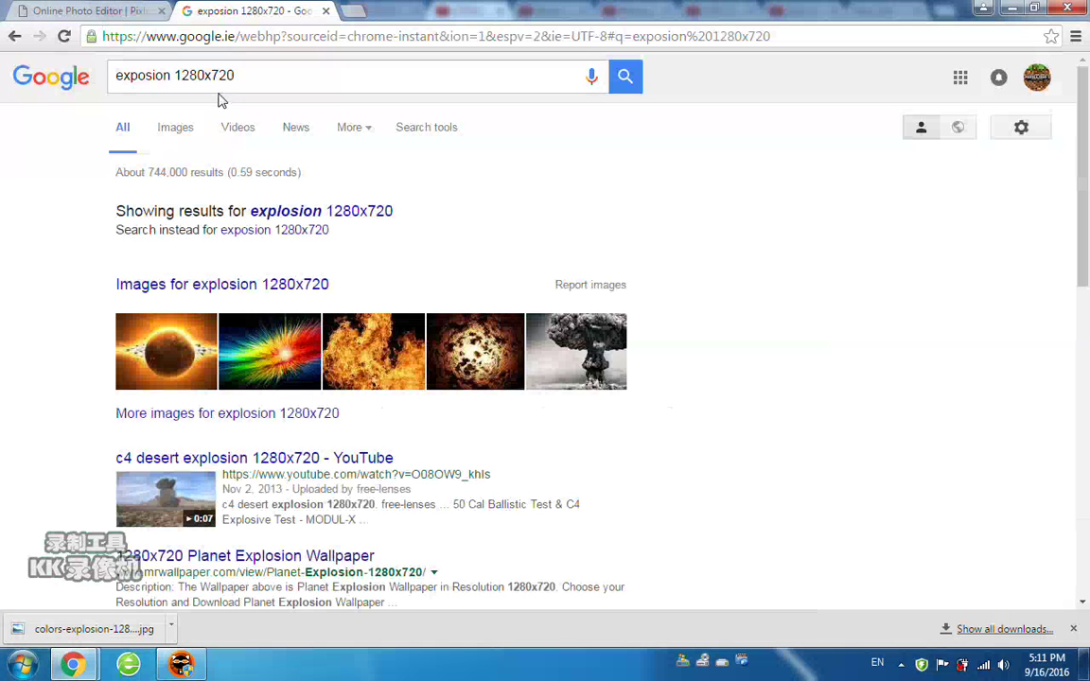
Step: Browse the image results and open the rainbow-coloured Colors explosion wallpaper at full size
left_click(163, 134)
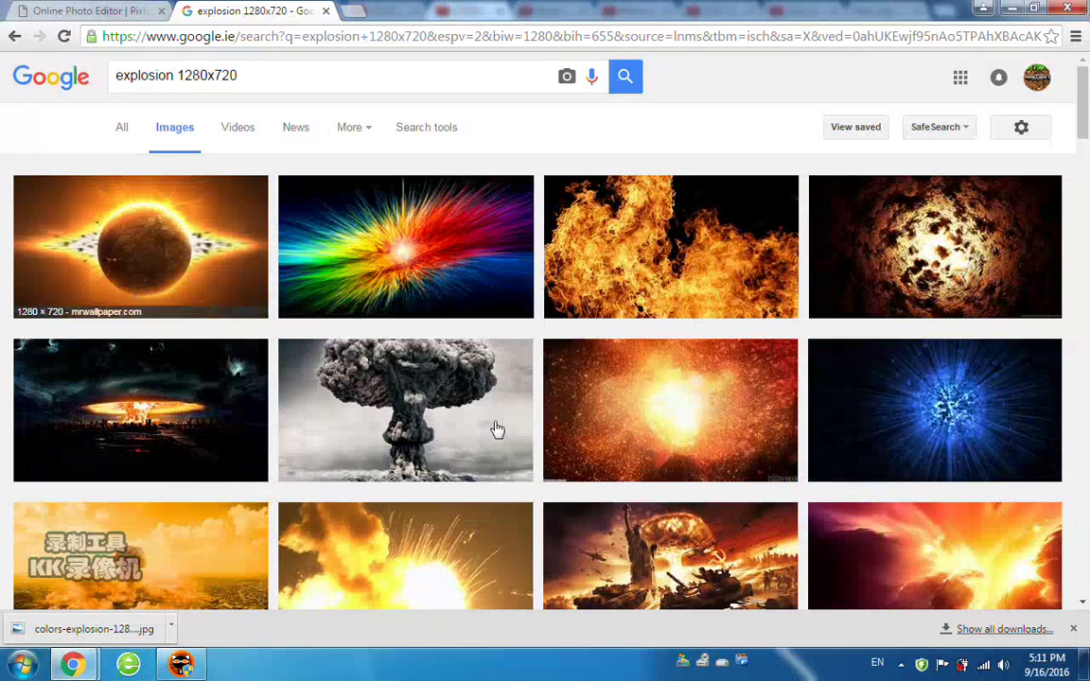
scroll(672, 454, "down", 4)
scroll(669, 364, "down", 4)
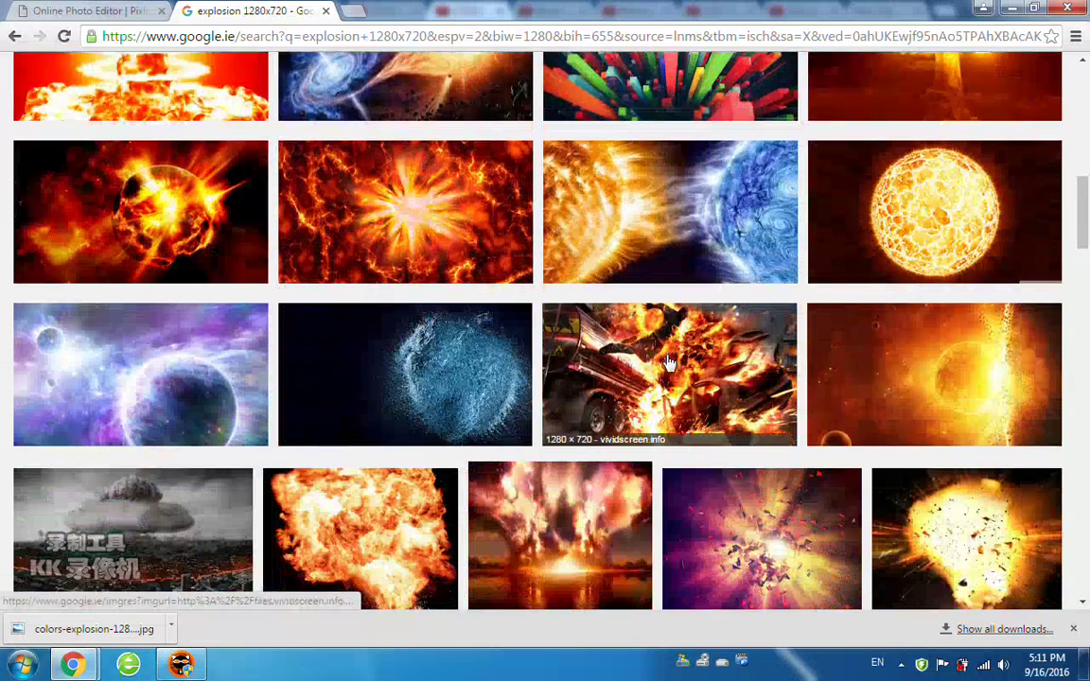
scroll(669, 360, "down", 1)
scroll(717, 405, "up", 6)
scroll(716, 405, "up", 4)
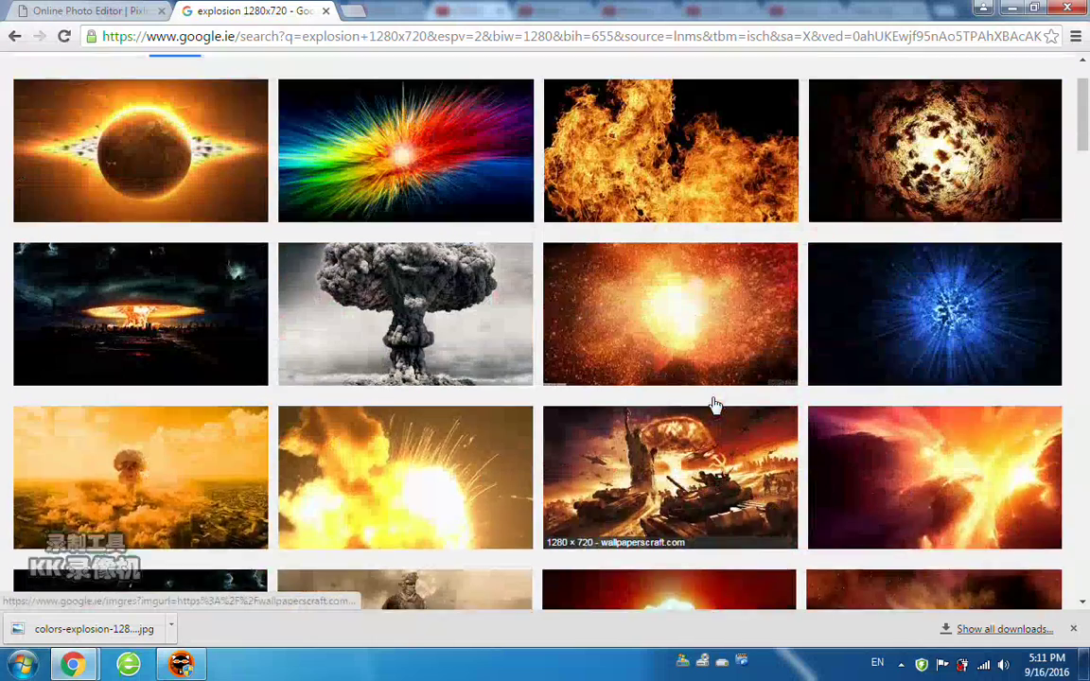
left_click(343, 213)
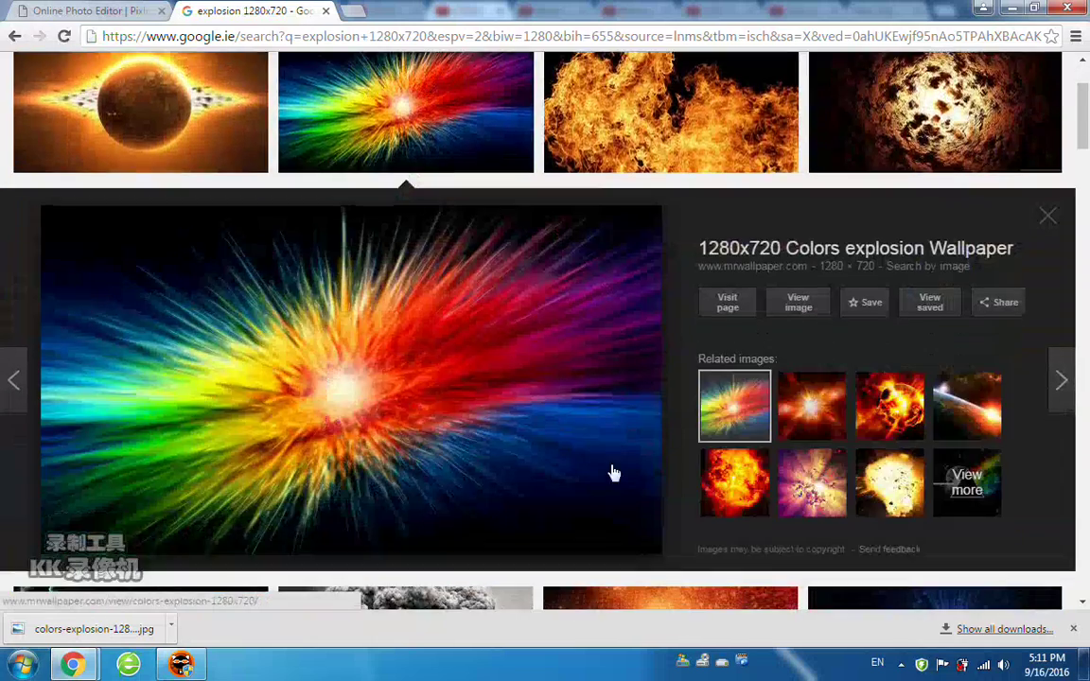
left_click(793, 309)
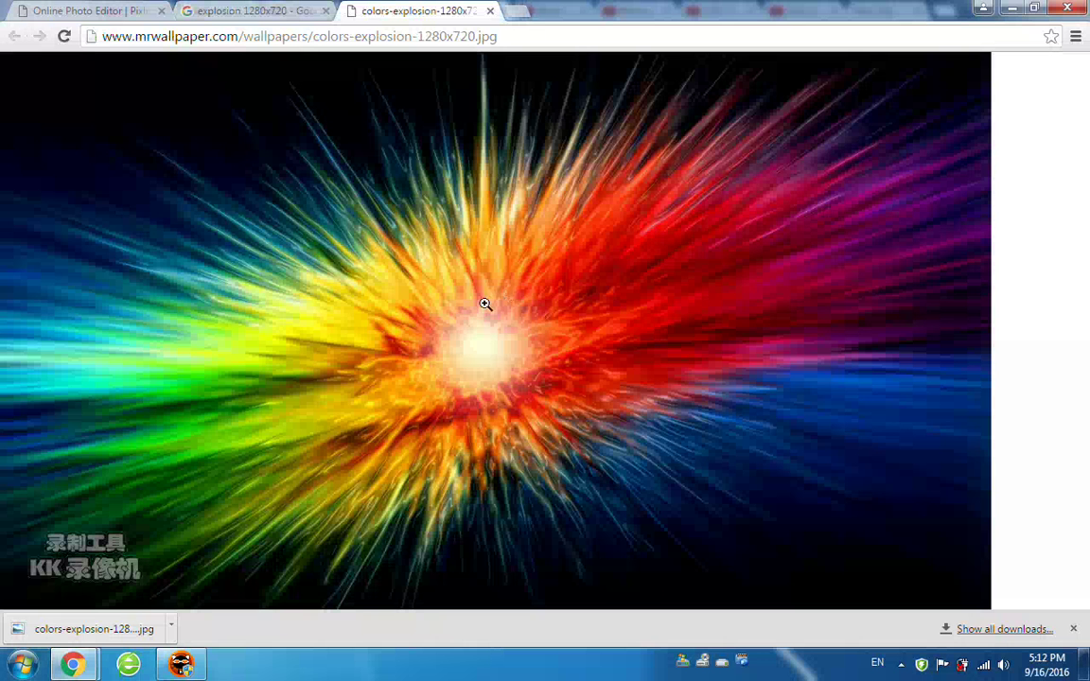
Step: Save the wallpaper to the Downloads folder as the JPEG image colors-explosion-1280x720
right_click(402, 270)
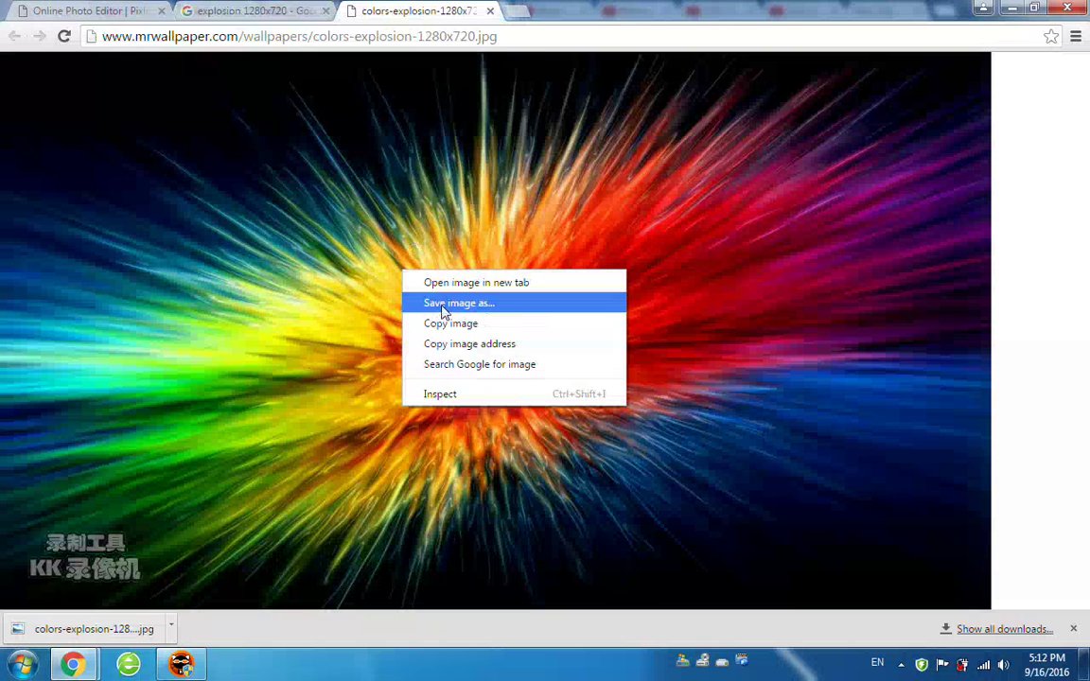
left_click(442, 302)
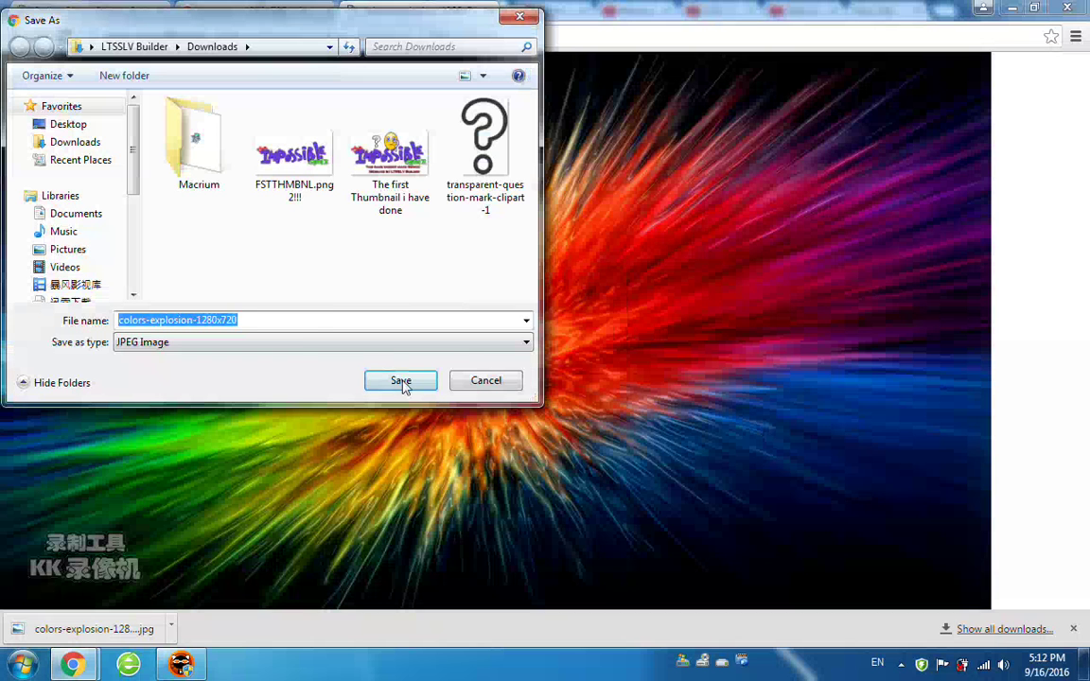
left_click(401, 382)
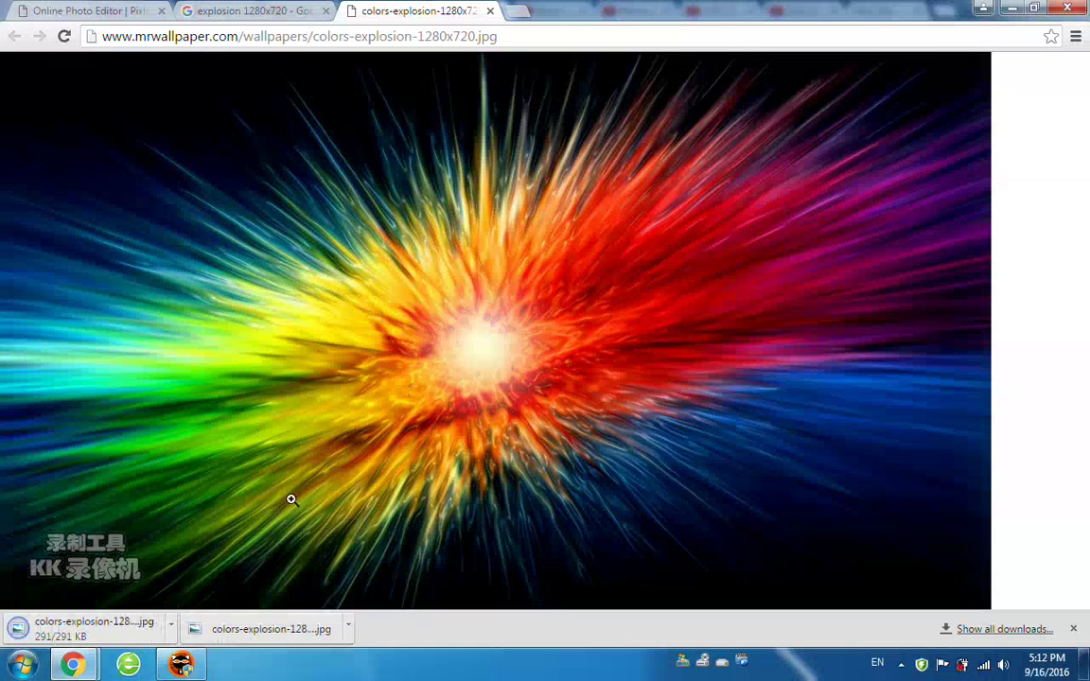
right_click(232, 635)
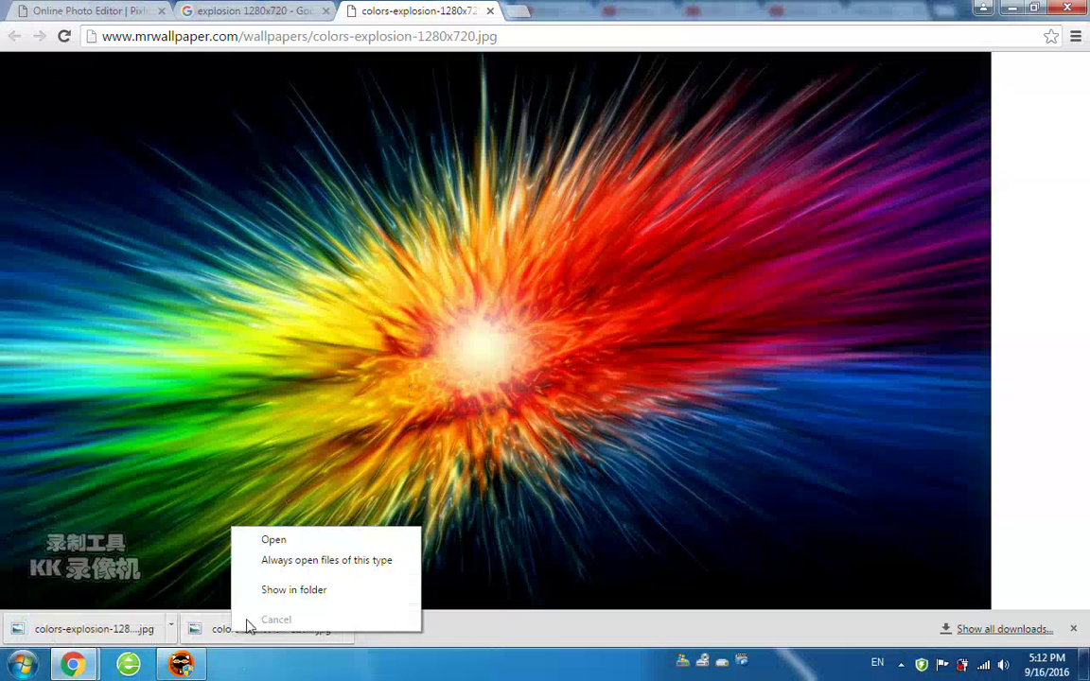
Step: Return to the Pixlr Editor tab and open colors-explosion-1280x720 from the Downloads folder
left_click(146, 7)
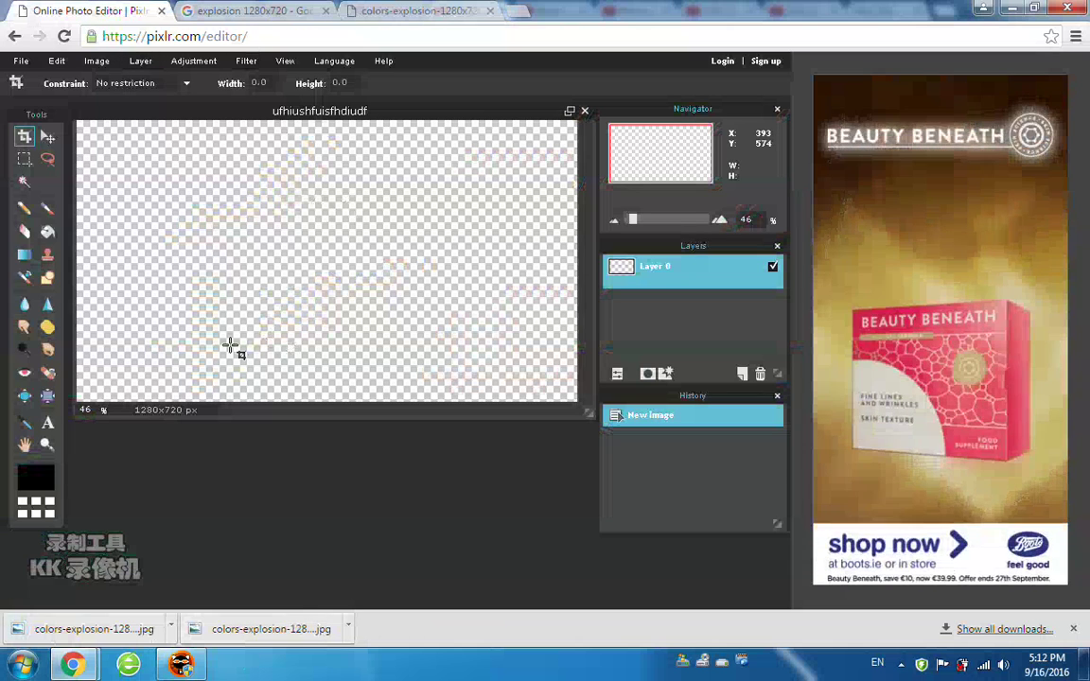
left_click(20, 62)
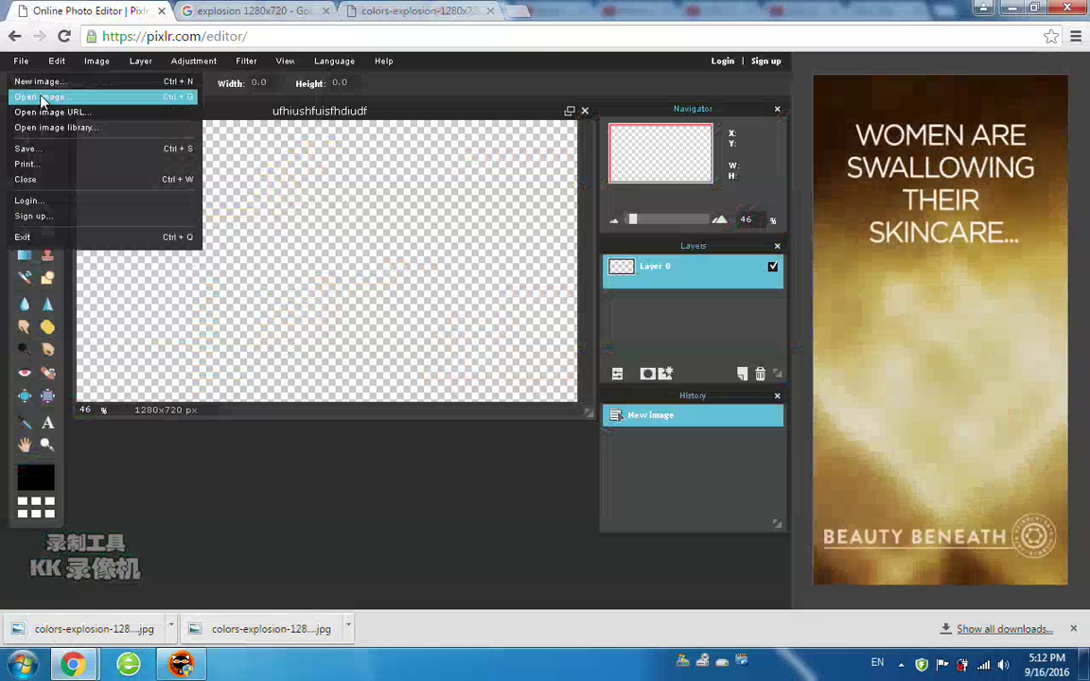
left_click(40, 98)
left_click(291, 142)
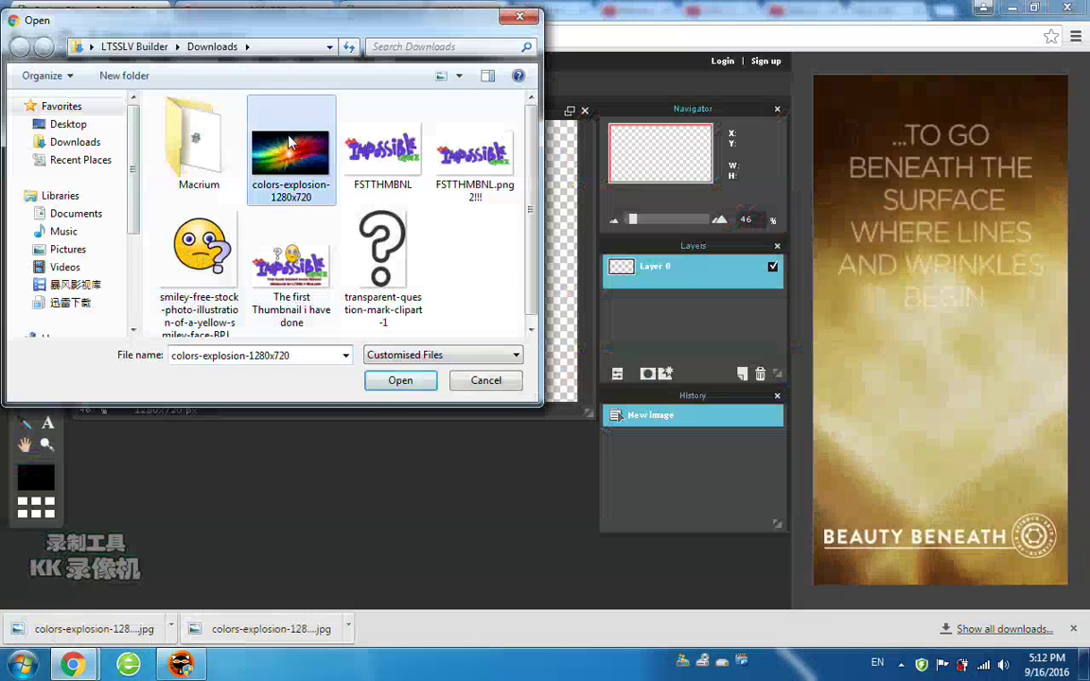
double_click(291, 142)
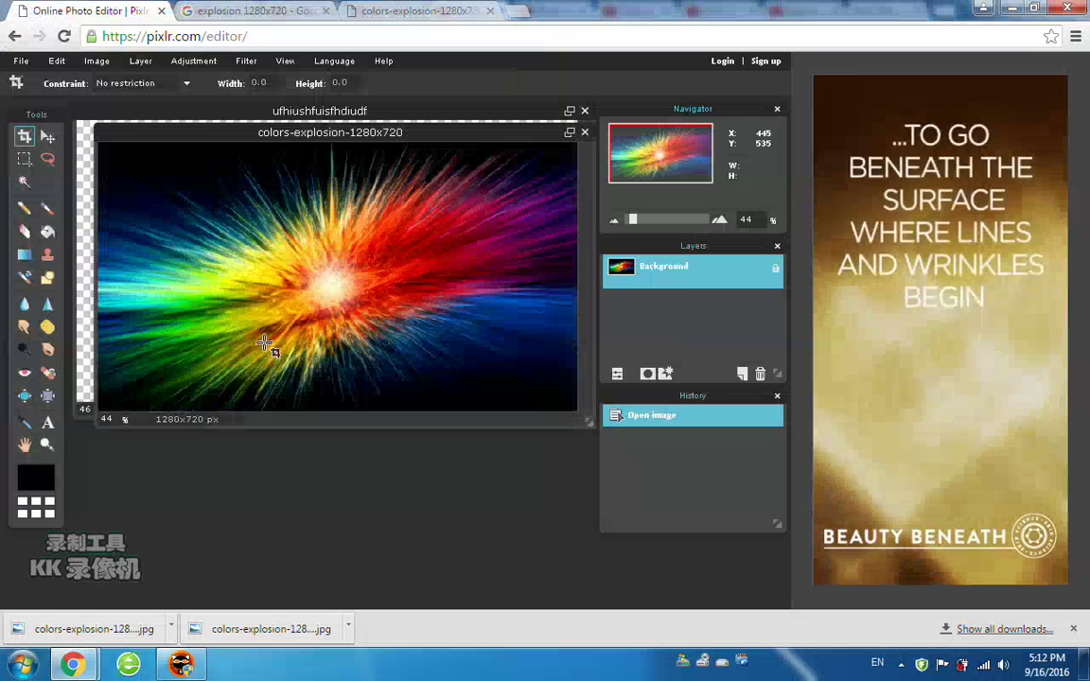
Step: Copy the entire colors-explosion-1280x720 image, close it, and paste it into the blank transparent image as a new layer
key("ctrl+a")
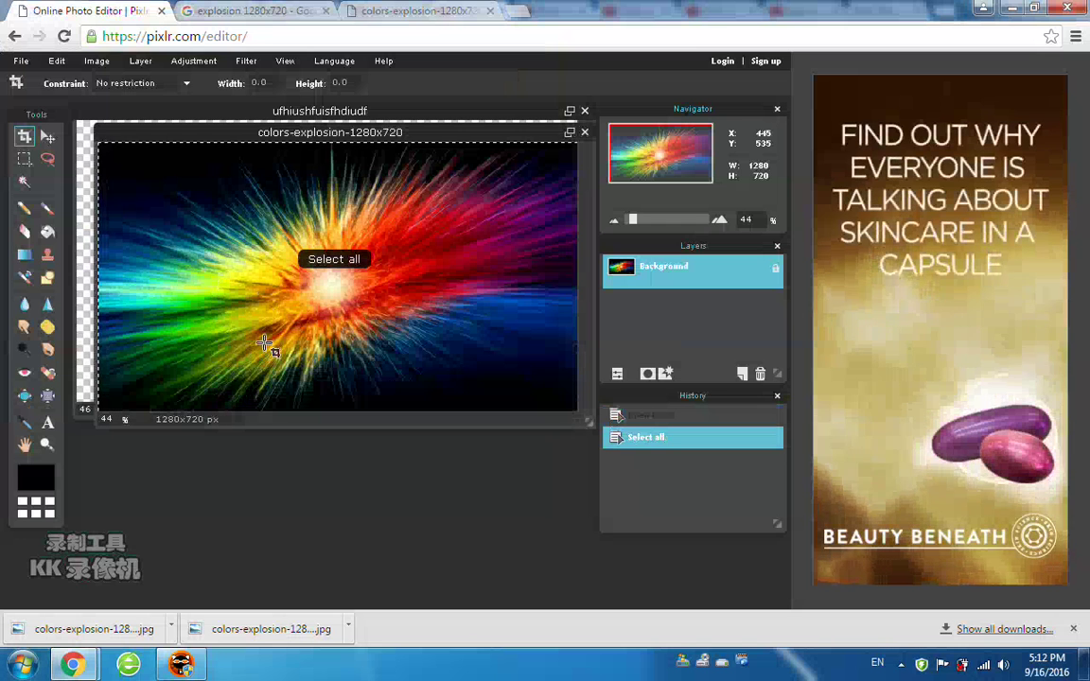
key("ctrl+c")
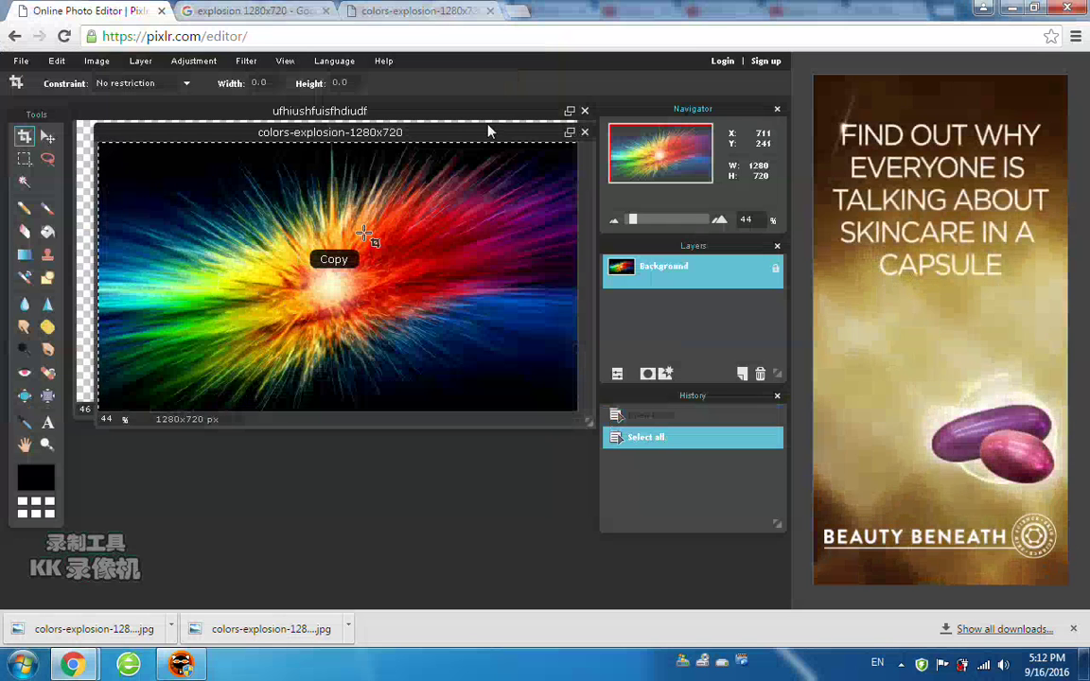
left_click(584, 133)
left_click(415, 367)
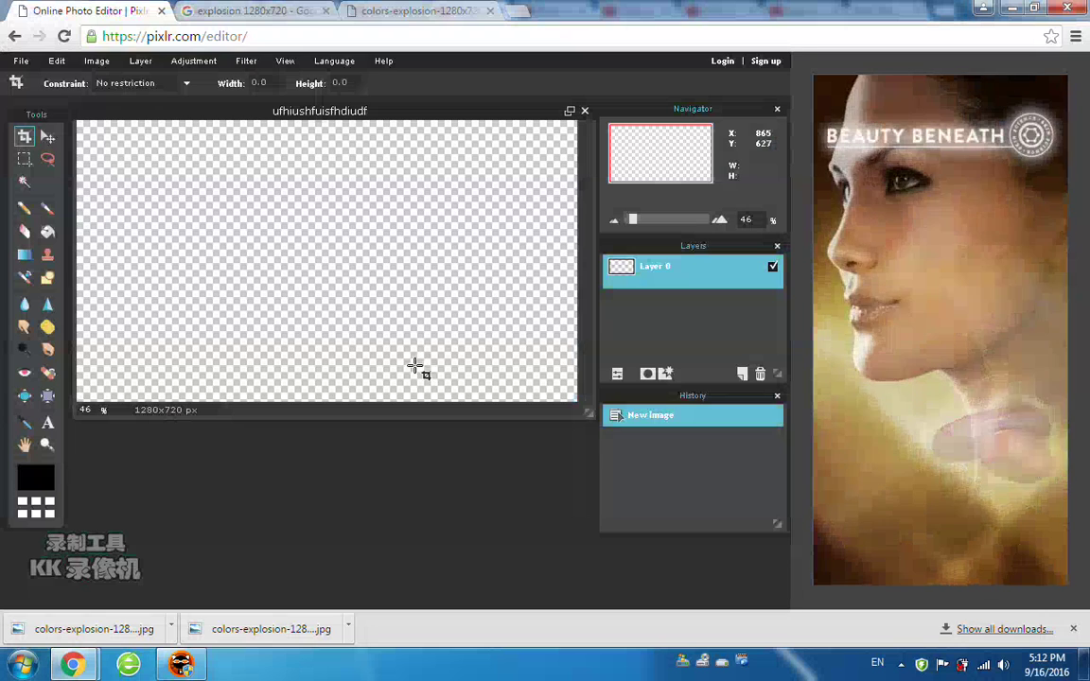
key("ctrl+v")
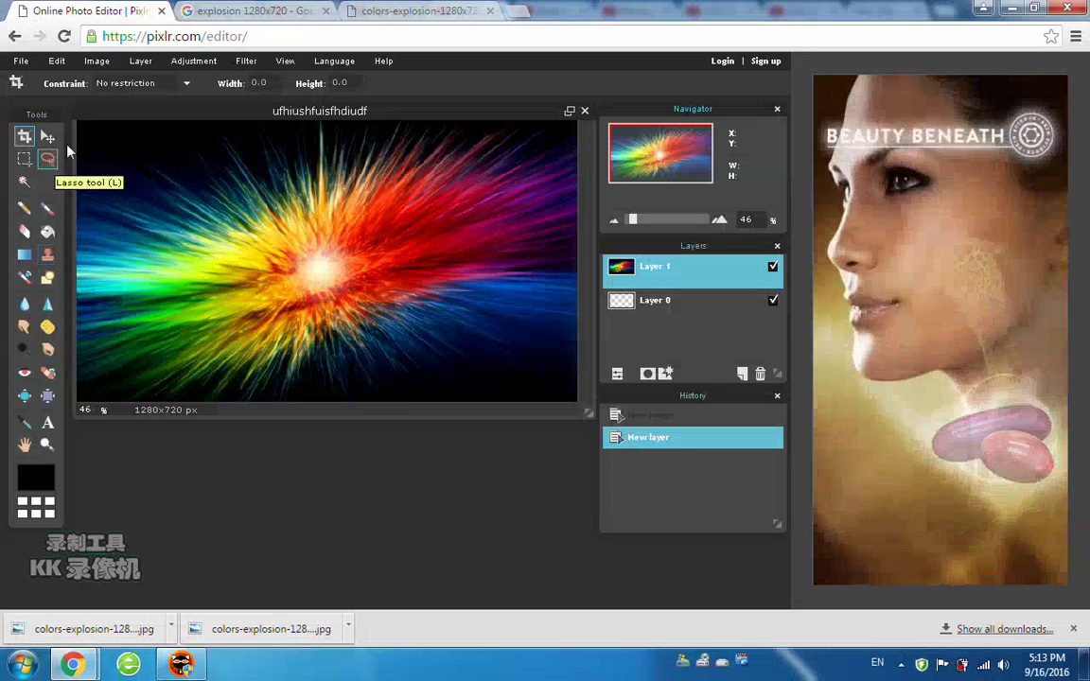
Step: Free transform the pasted explosion layer, adjusting its corners and lower edge to fit the canvas, and apply the changes
left_click(66, 67)
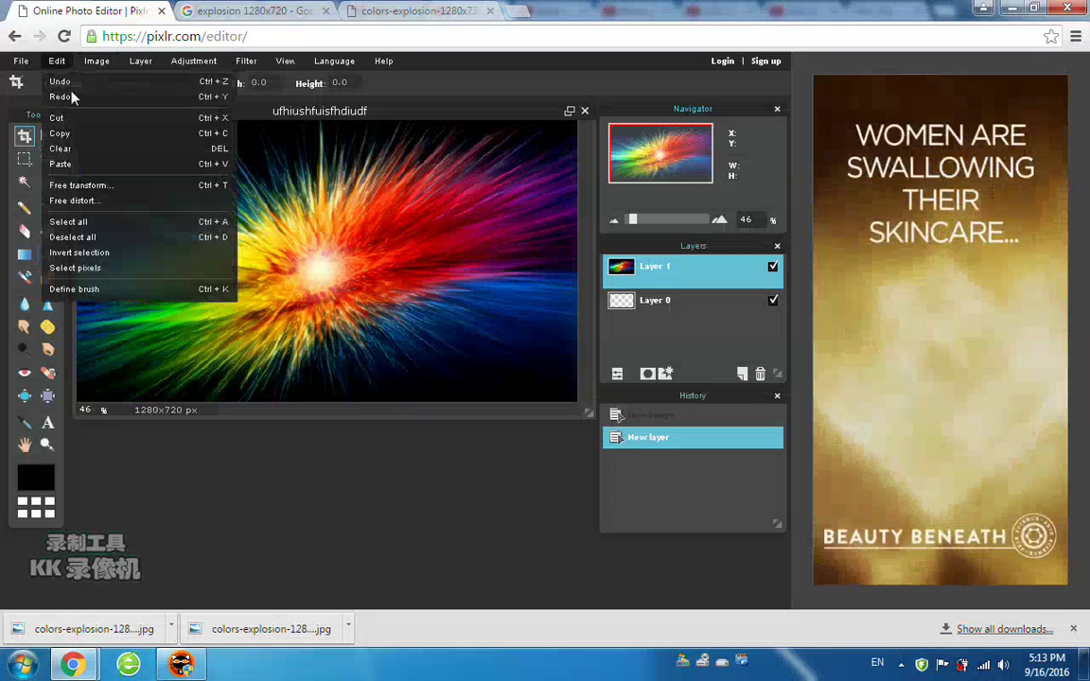
left_click(109, 186)
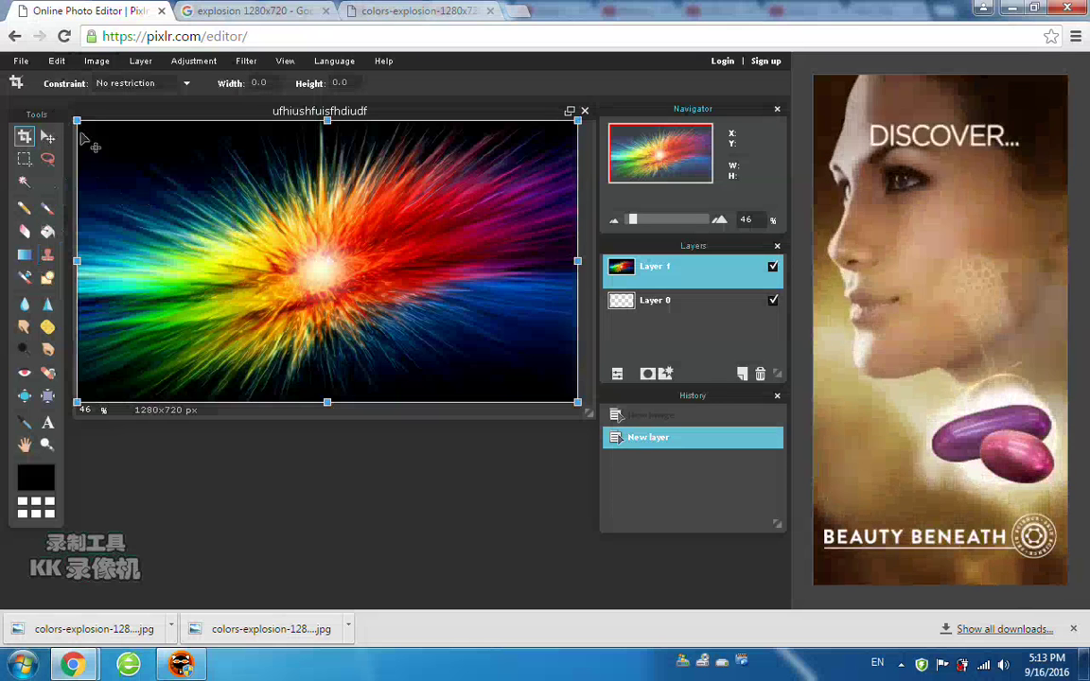
mouse_move(75, 120)
left_mouse_down()
mouse_move(133, 182)
mouse_move(73, 104)
mouse_move(44, 102)
mouse_move(81, 119)
left_mouse_up()
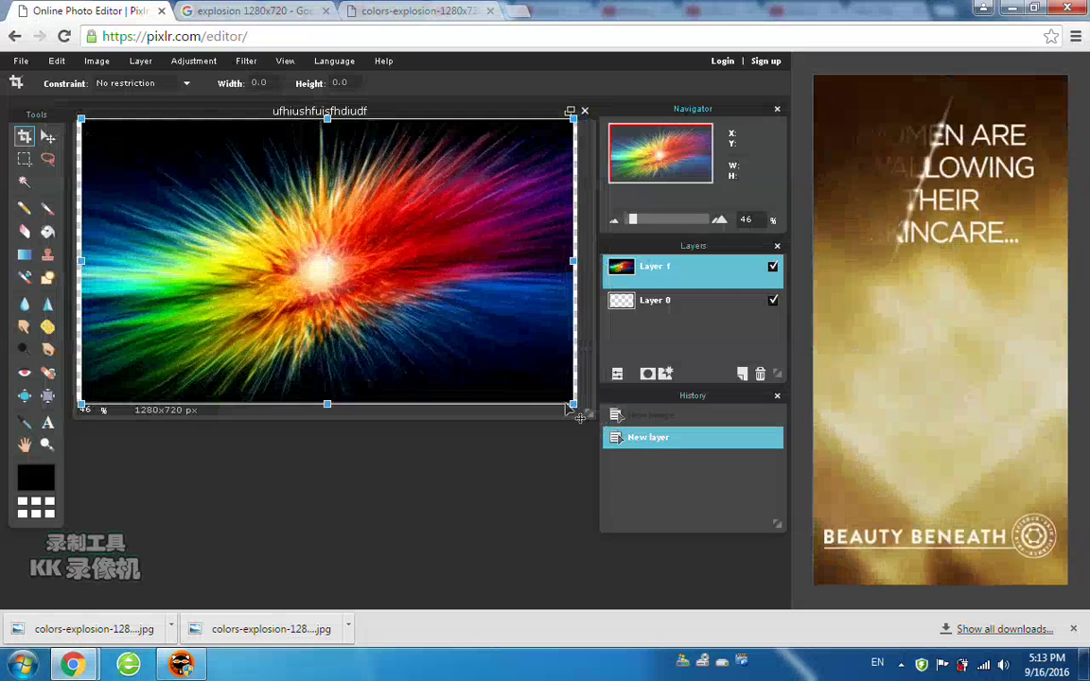
left_click_drag(575, 403, 579, 406)
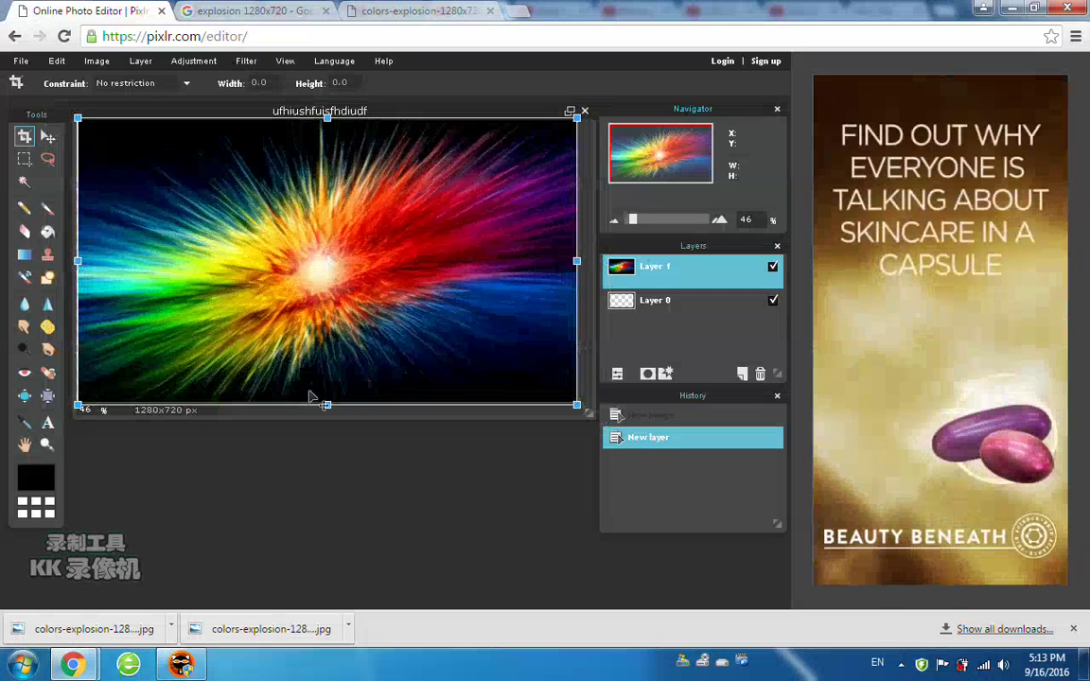
left_click_drag(327, 404, 327, 401)
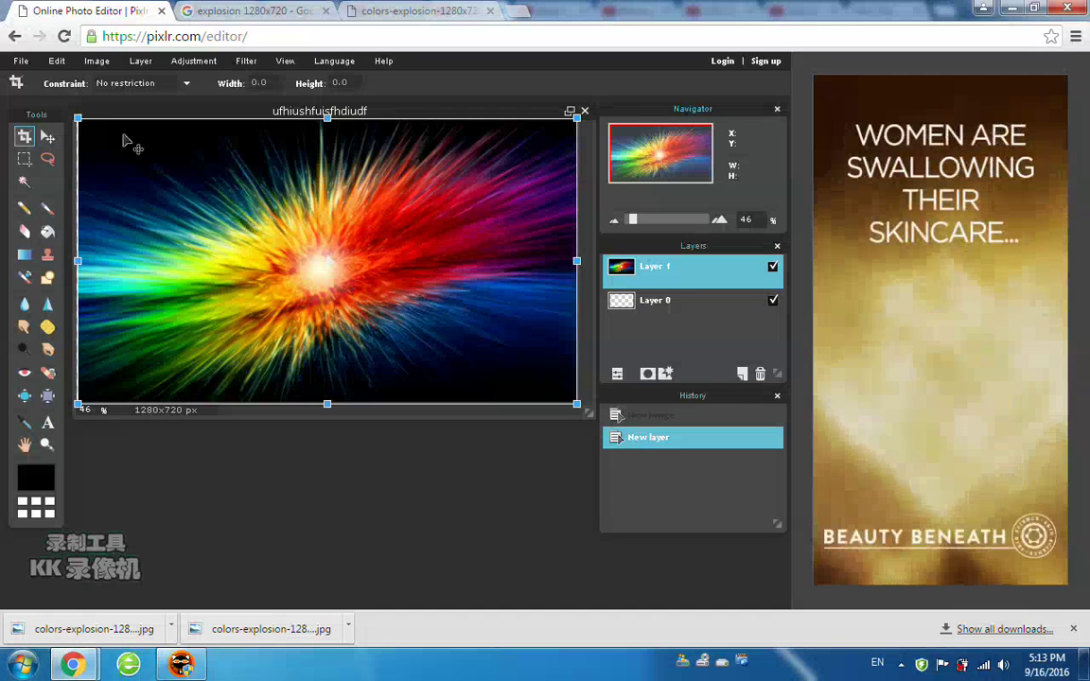
left_click(233, 501)
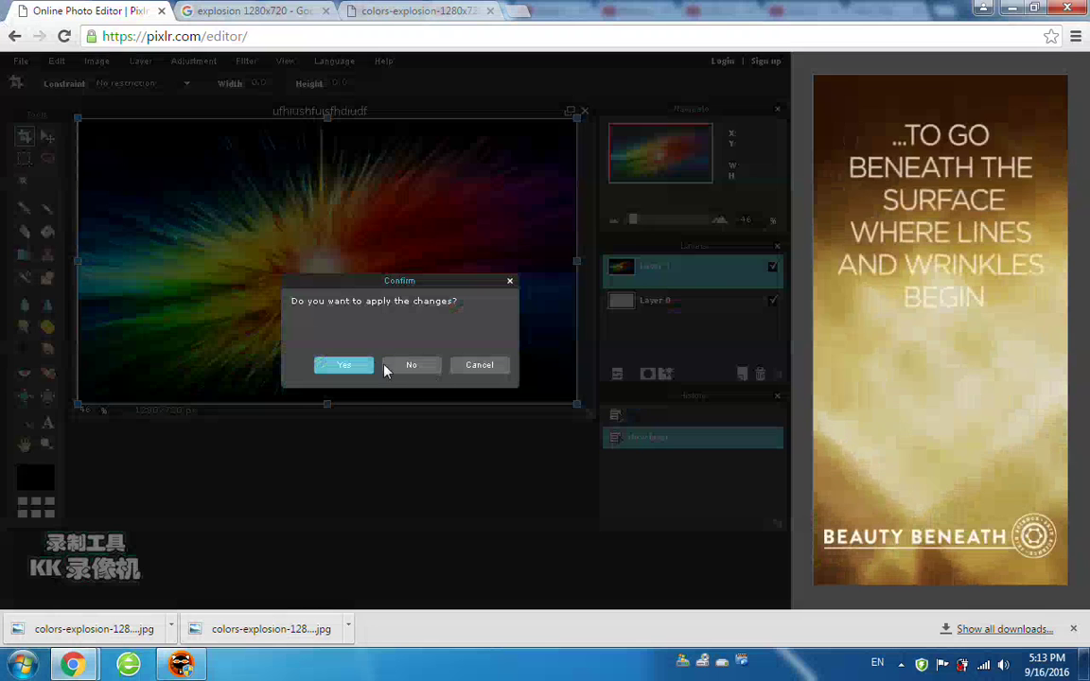
left_click(347, 367)
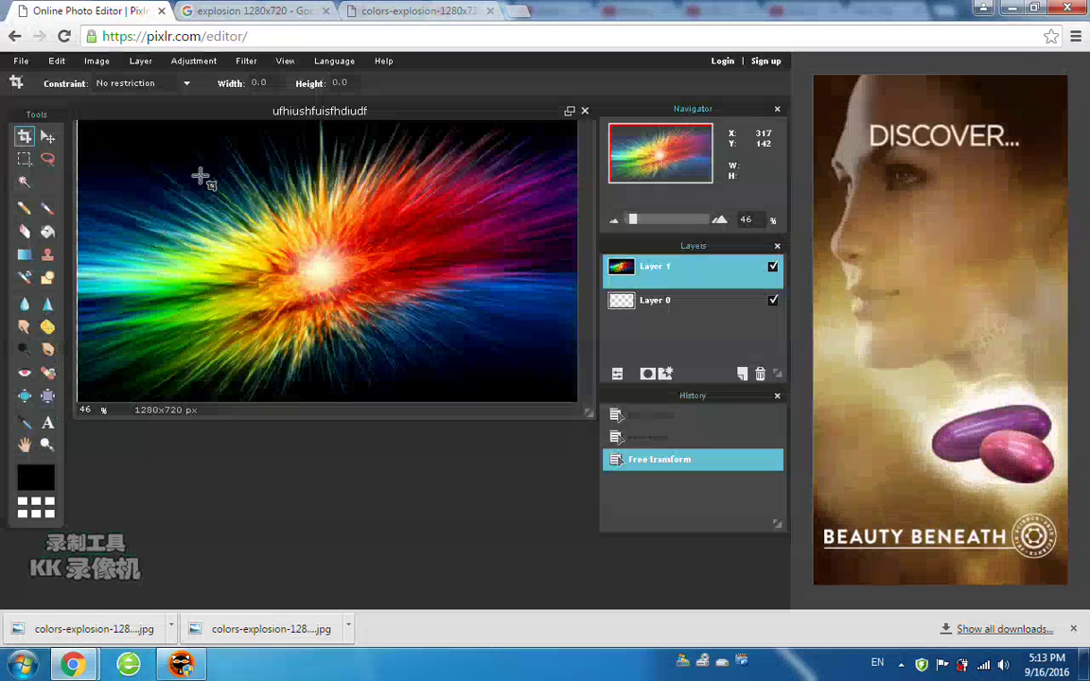
Step: Free transform the explosion layer again, widening it slightly past the canvas's side edges, and apply the changes
key("ctrl+t")
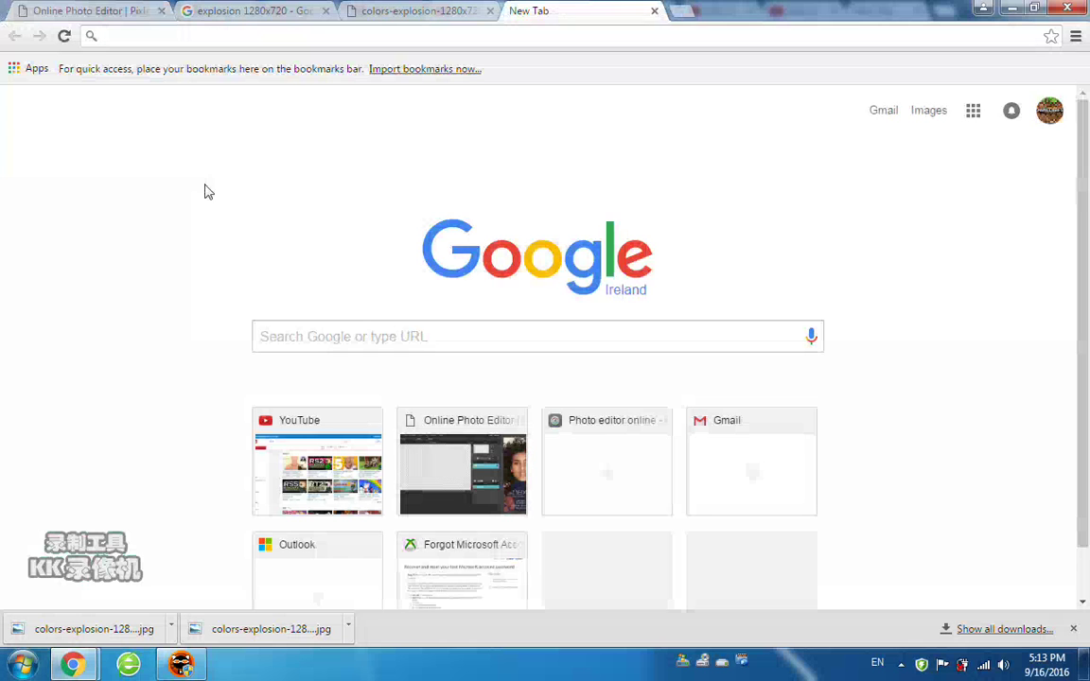
left_click(653, 13)
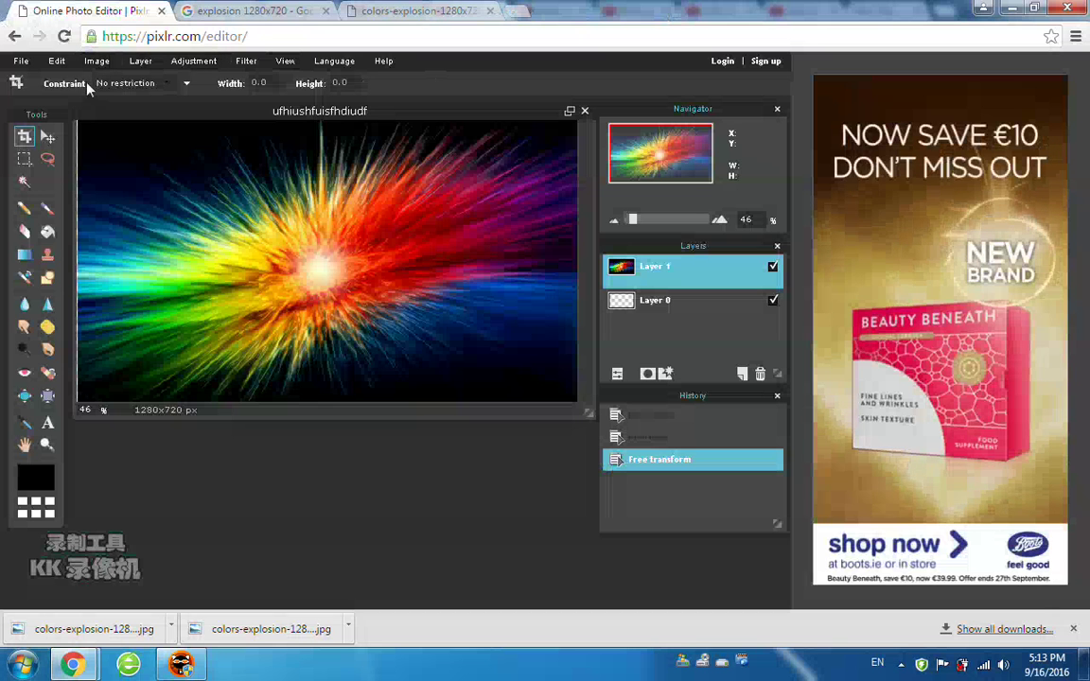
left_click(57, 61)
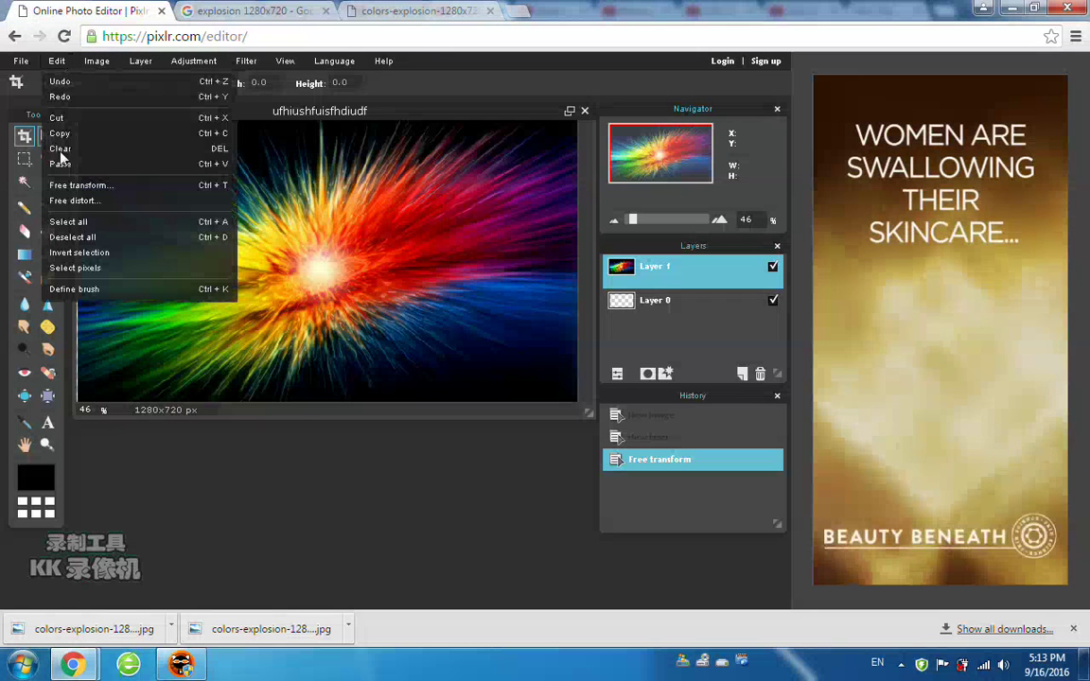
left_click(151, 185)
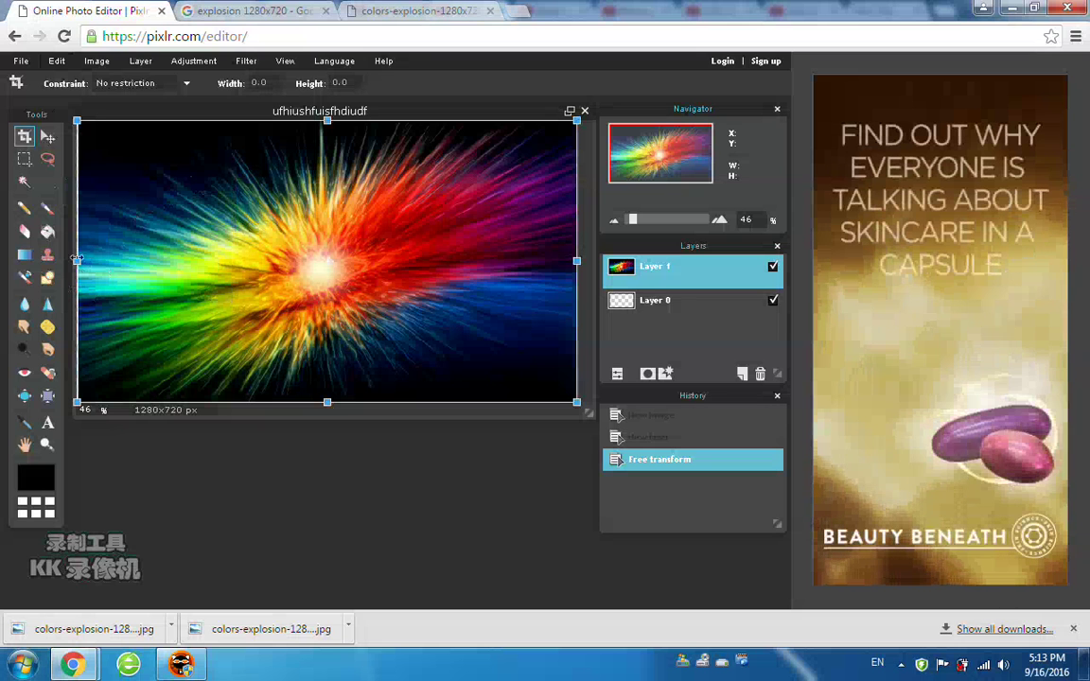
left_click_drag(78, 255, 75, 262)
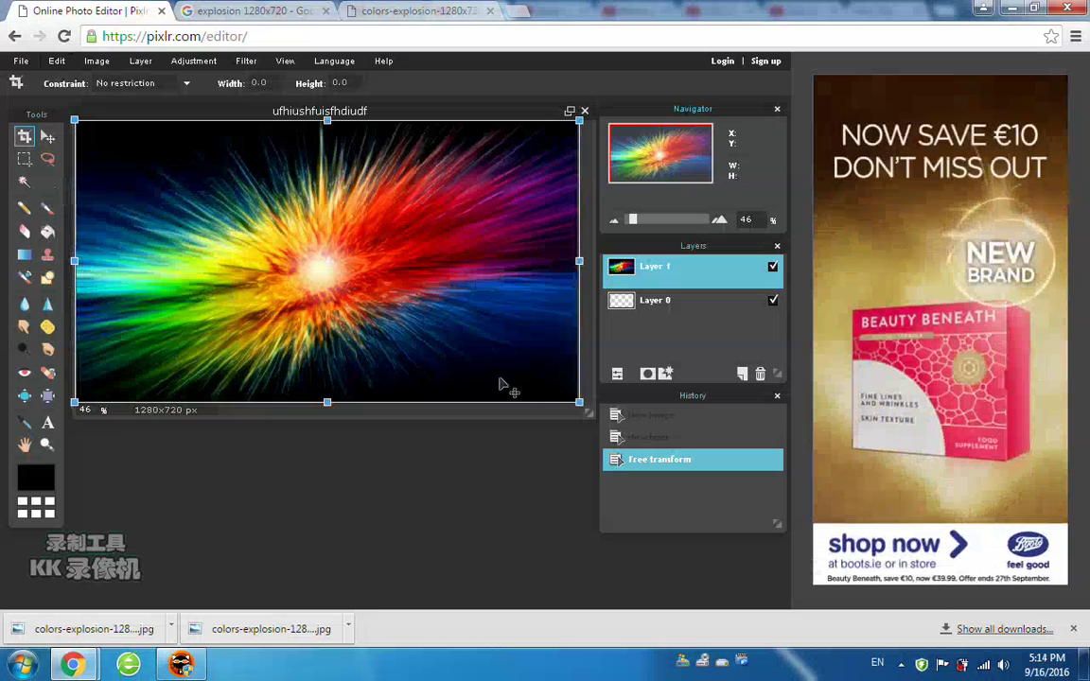
left_click(408, 451)
left_click(346, 364)
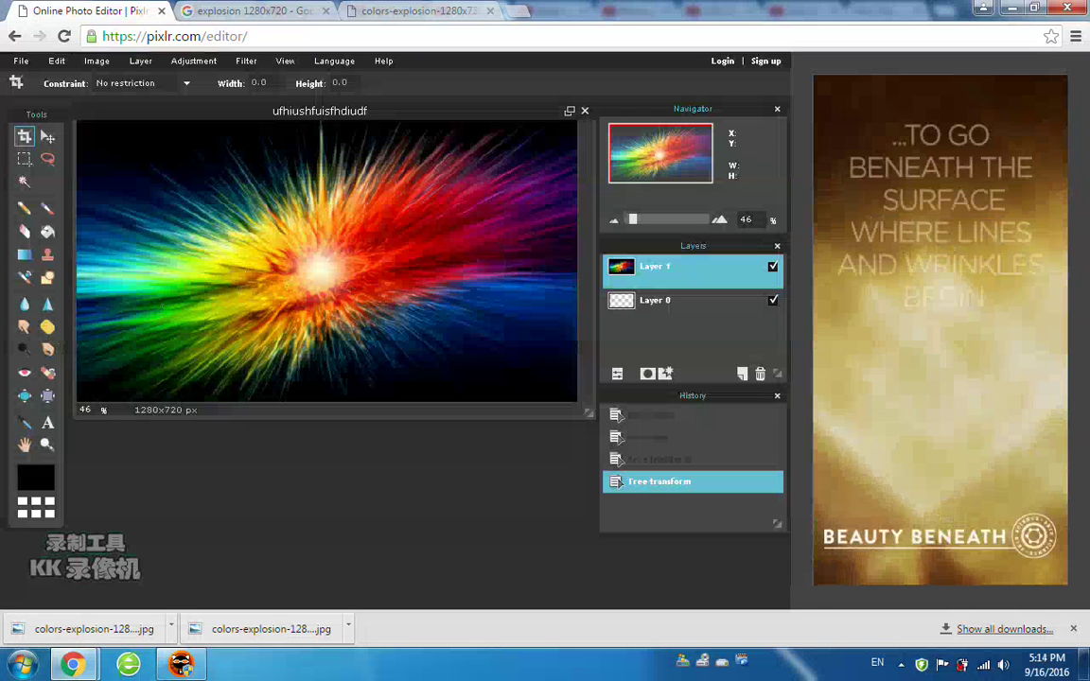
Step: Add a text layer near the canvas's upper-left corner reading "How to make" in white (ffffff)
left_click(47, 424)
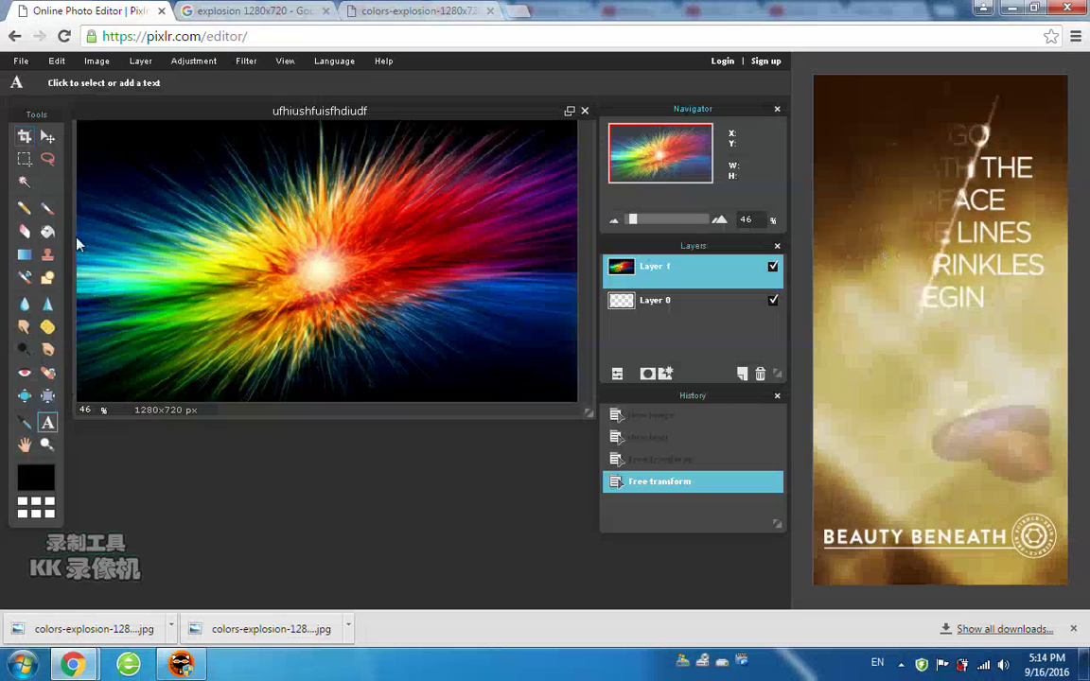
left_click(124, 160)
left_click(310, 349)
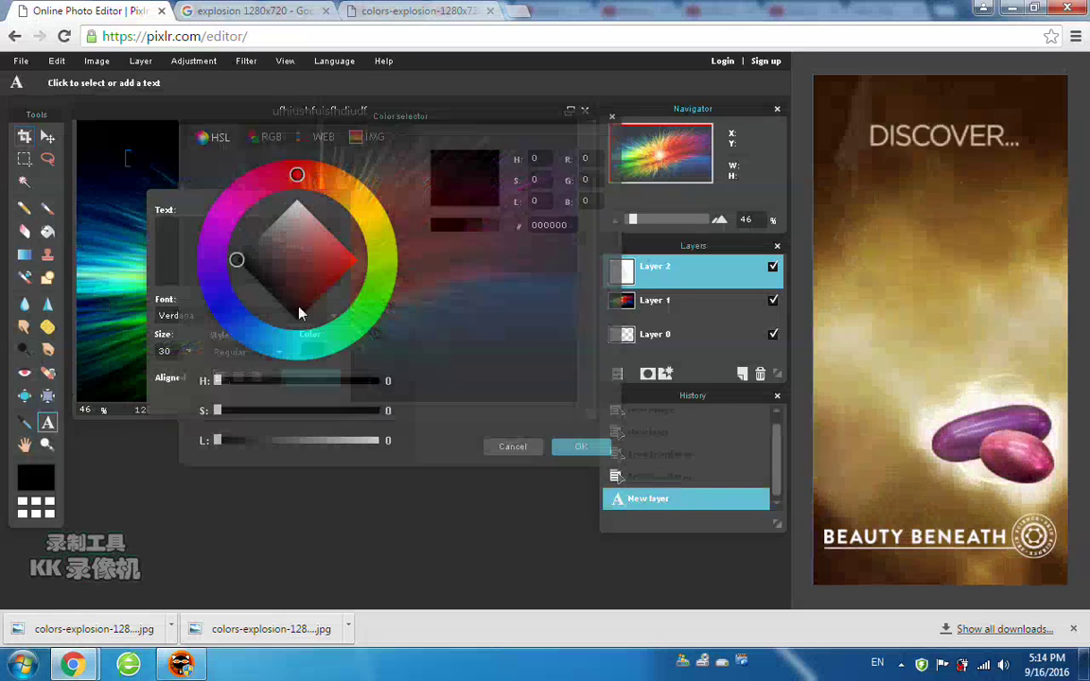
left_click_drag(296, 238, 296, 199)
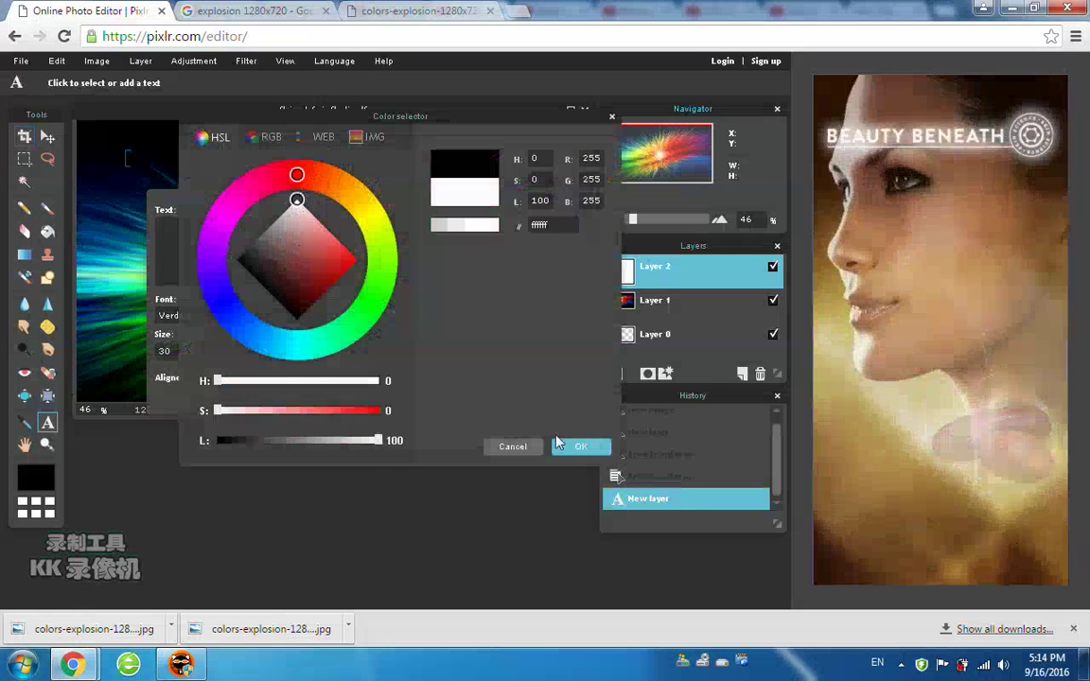
left_click(564, 451)
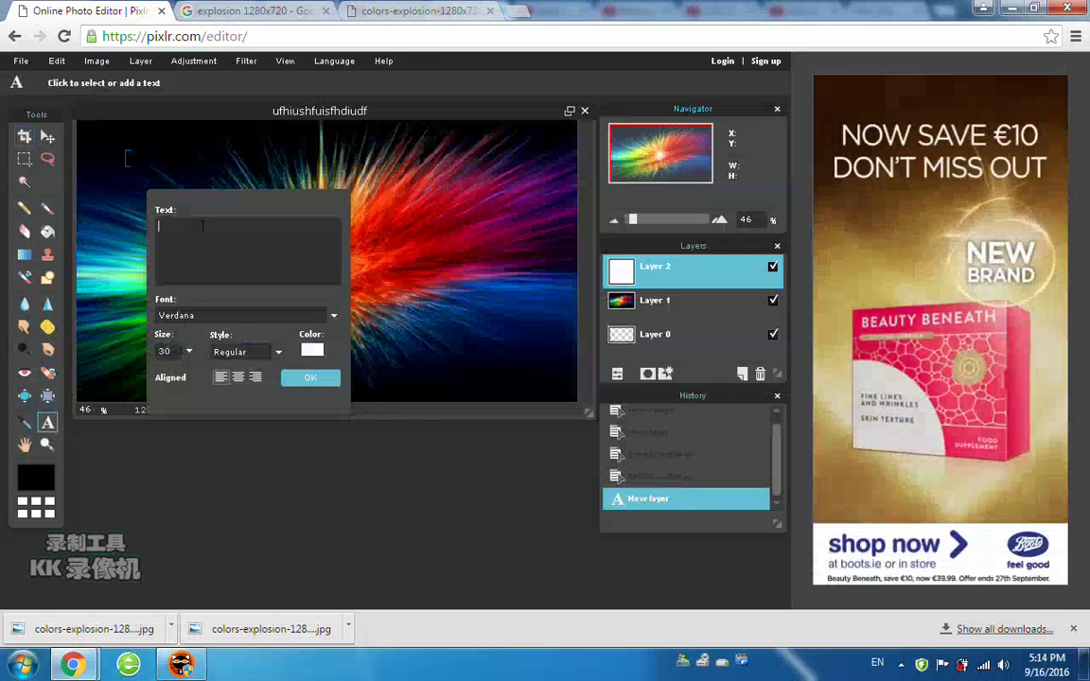
type("How to make")
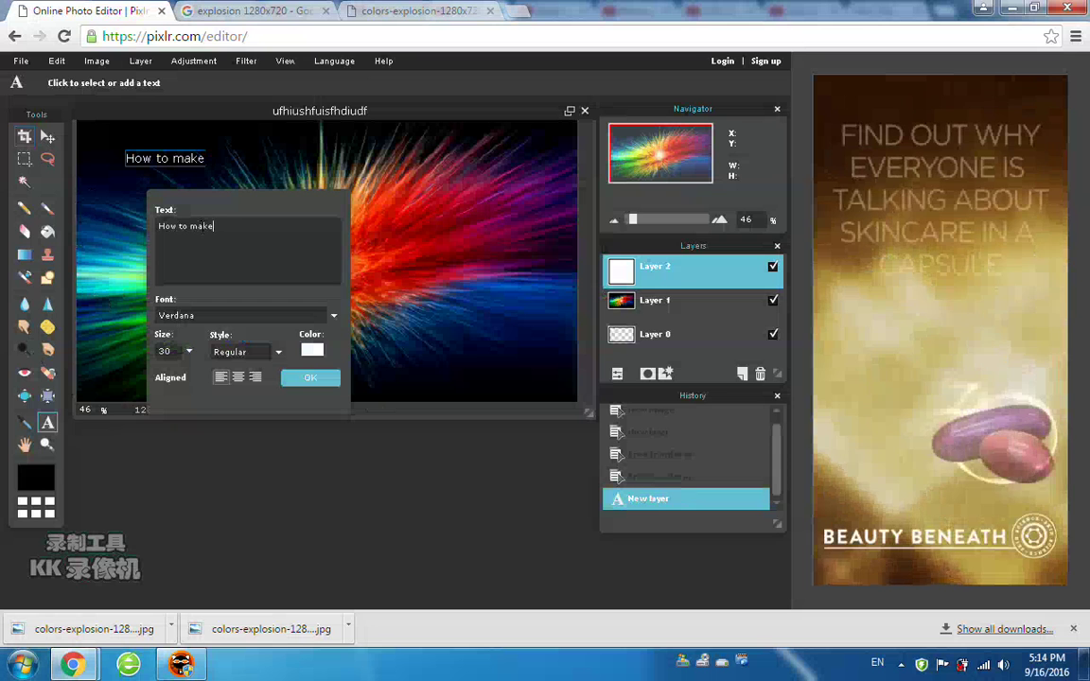
Step: Set the "How to make" text to Algerian at size 130 and move it into the canvas's upper-left corner
left_click(203, 315)
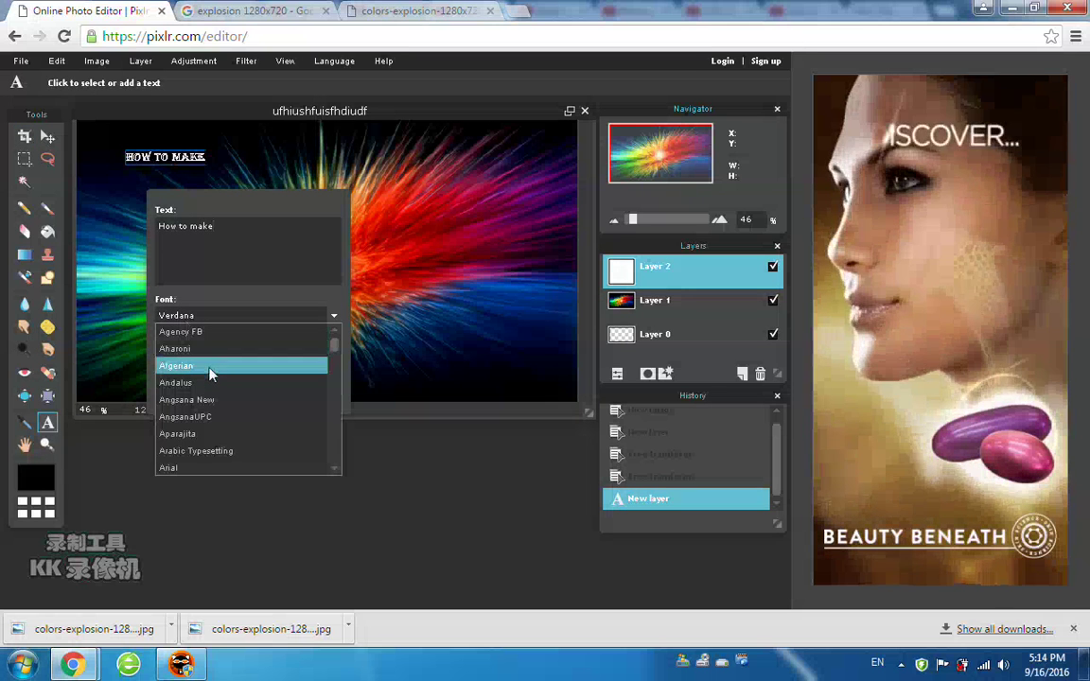
left_click(210, 366)
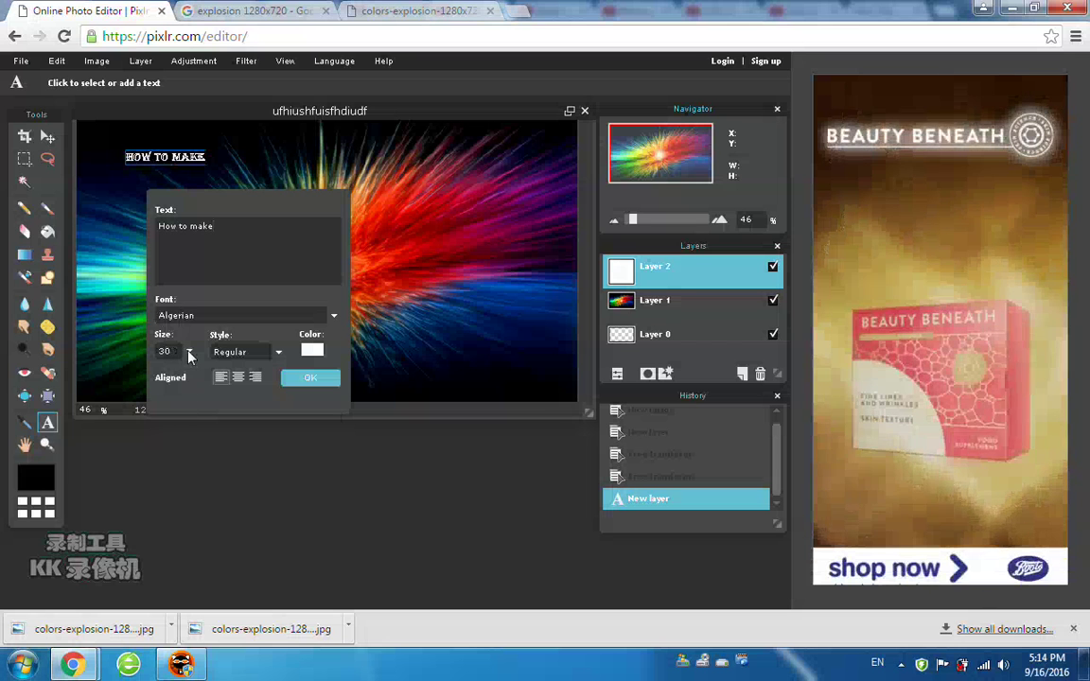
left_click(187, 354)
left_click_drag(171, 382, 209, 384)
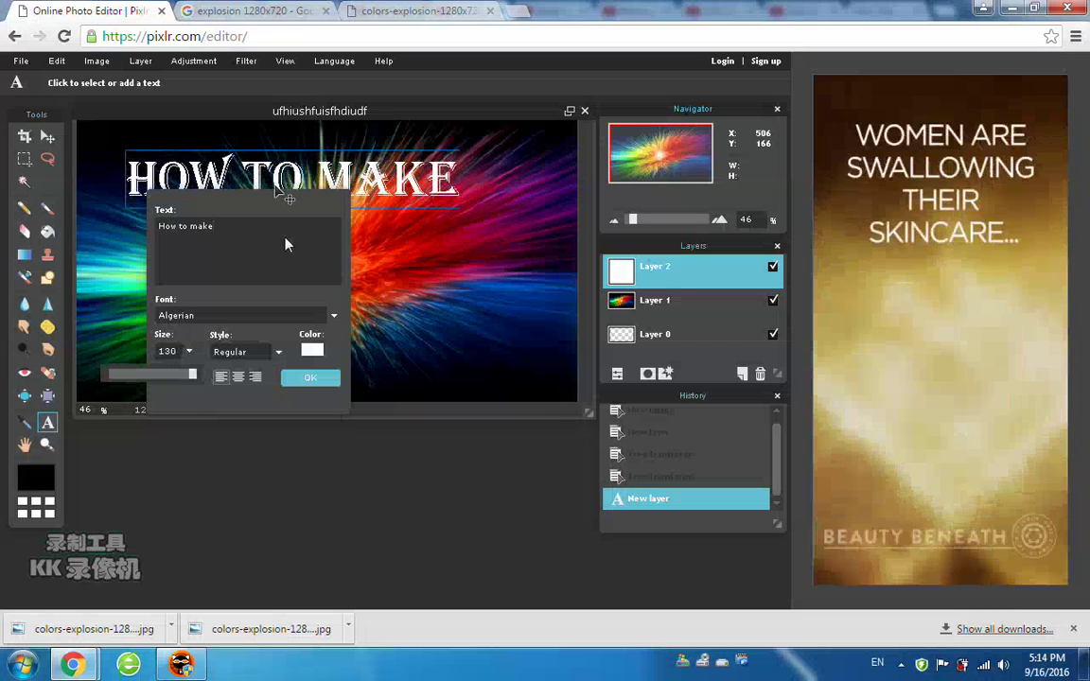
left_click_drag(250, 156, 196, 131)
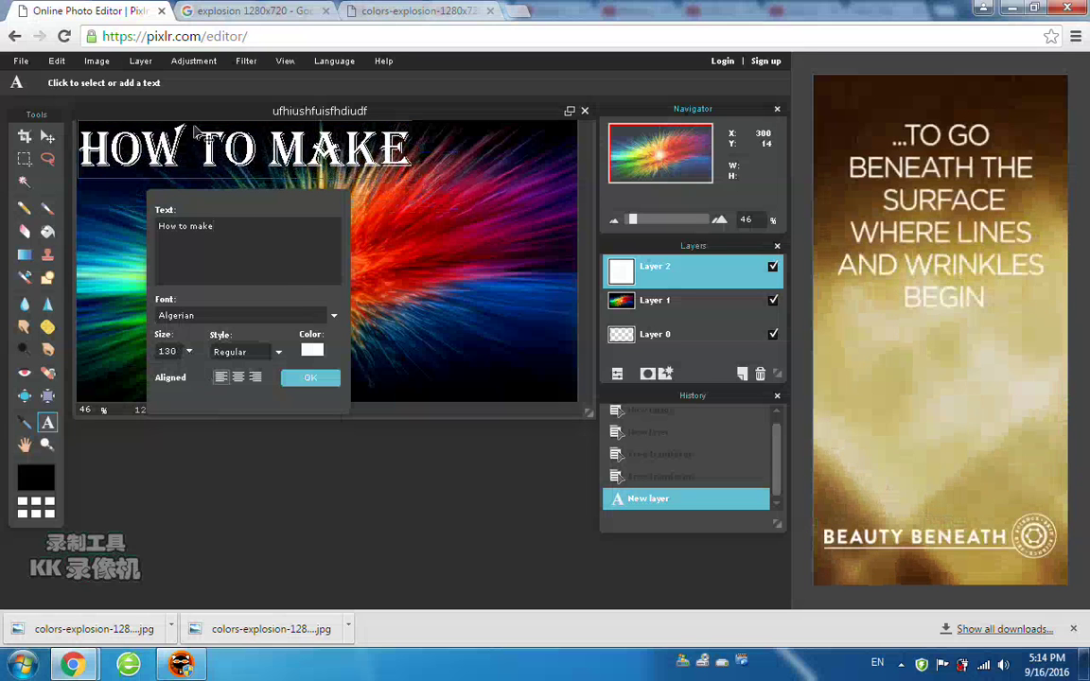
left_click(310, 377)
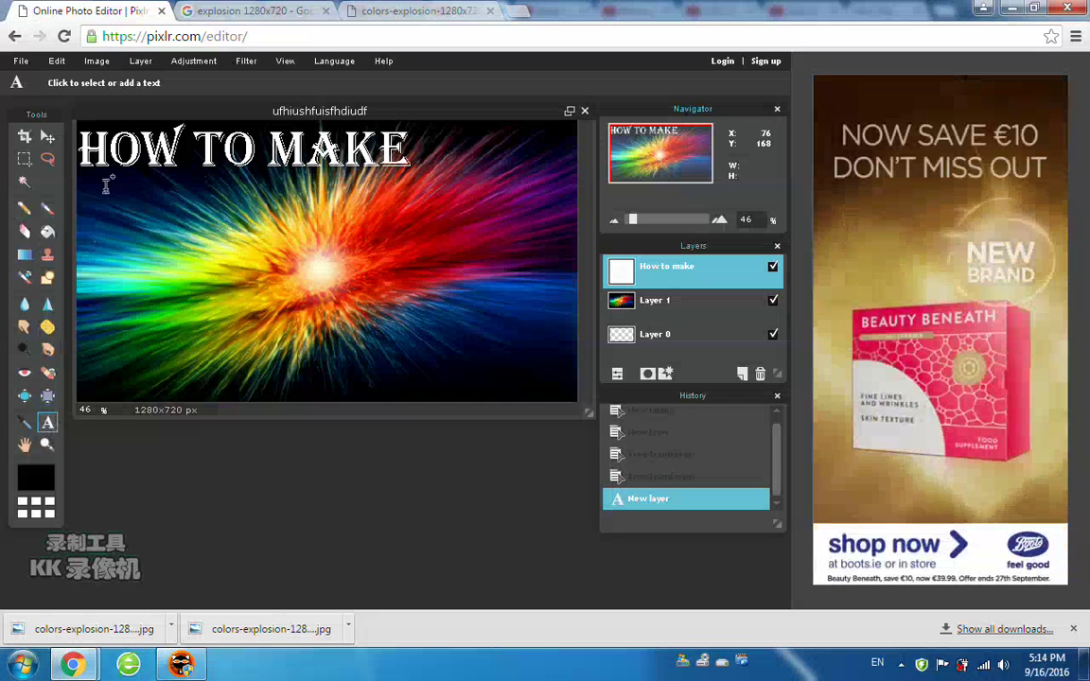
Step: Add a second text layer reading "Your own" in white (ffffff) directly below the "How to make" line
left_click(86, 224)
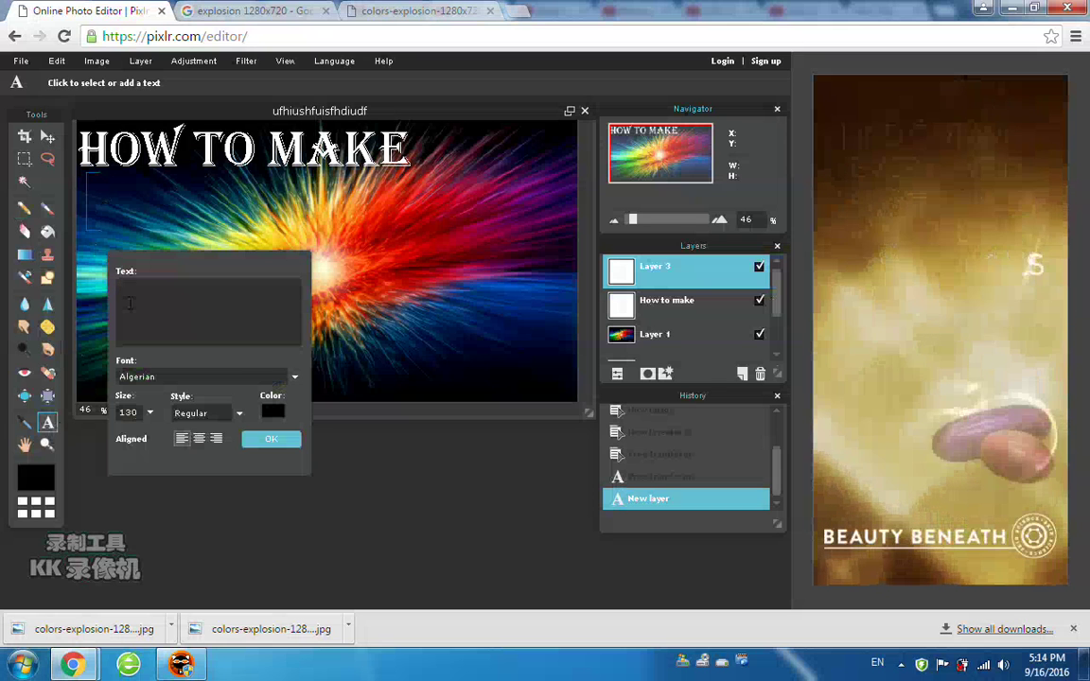
type("Yout")
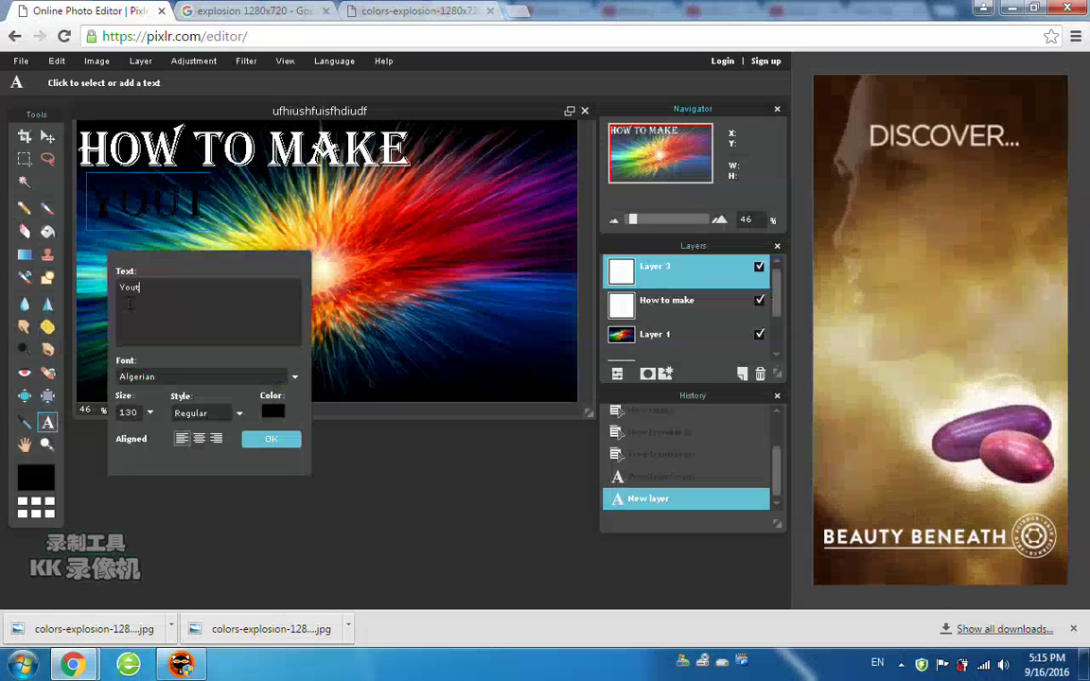
key("BackSpace")
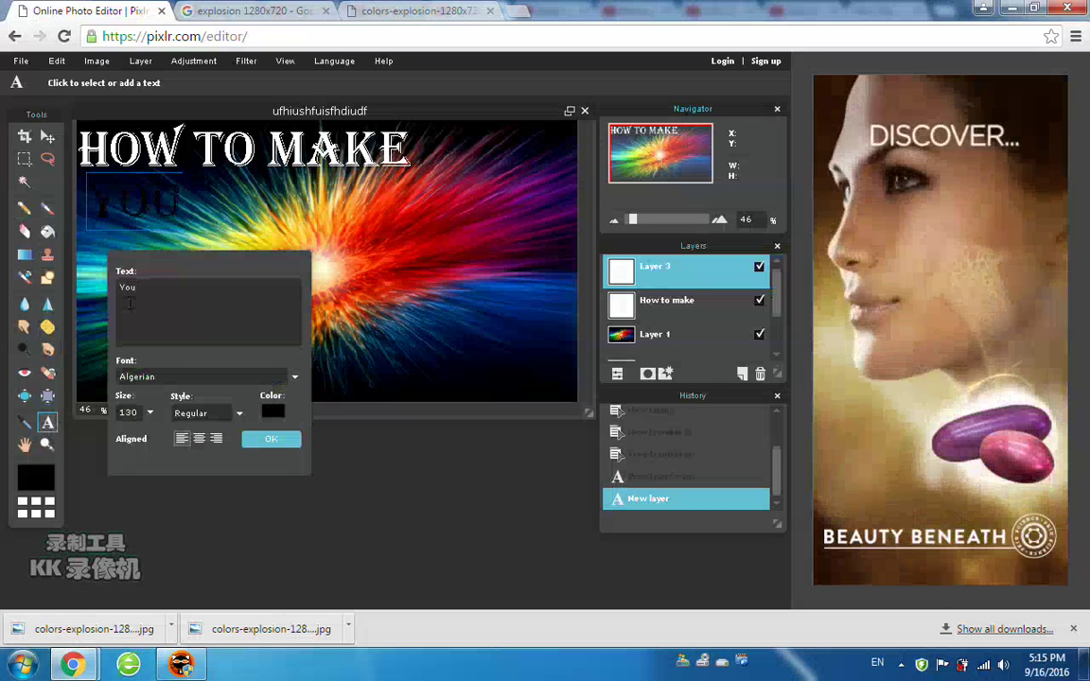
type("r own")
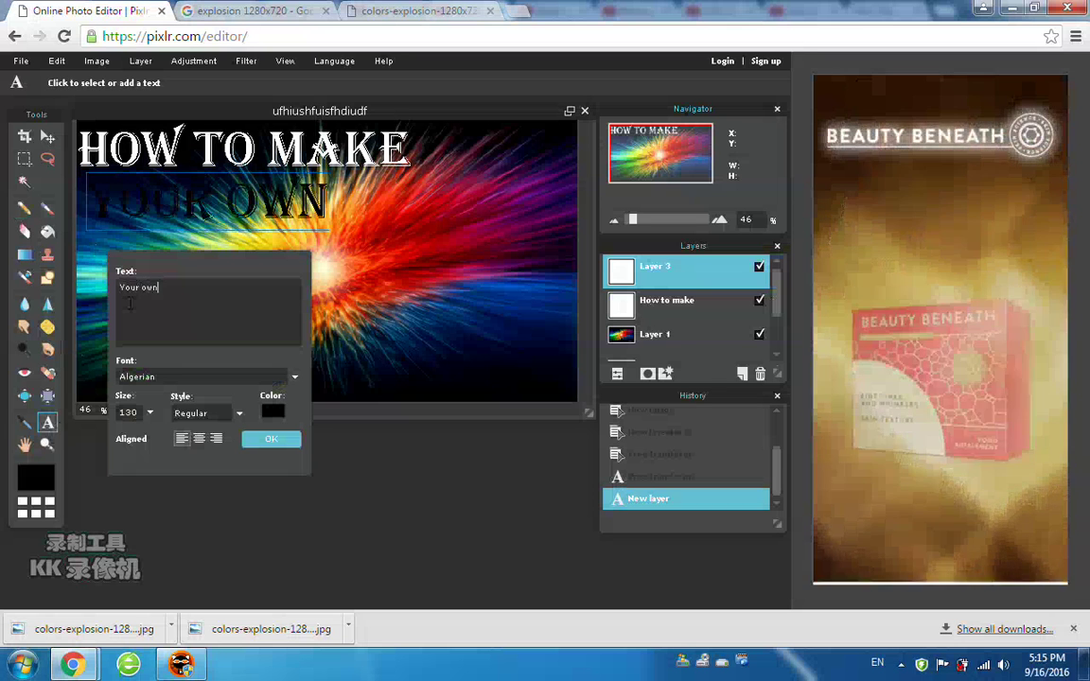
left_click(272, 415)
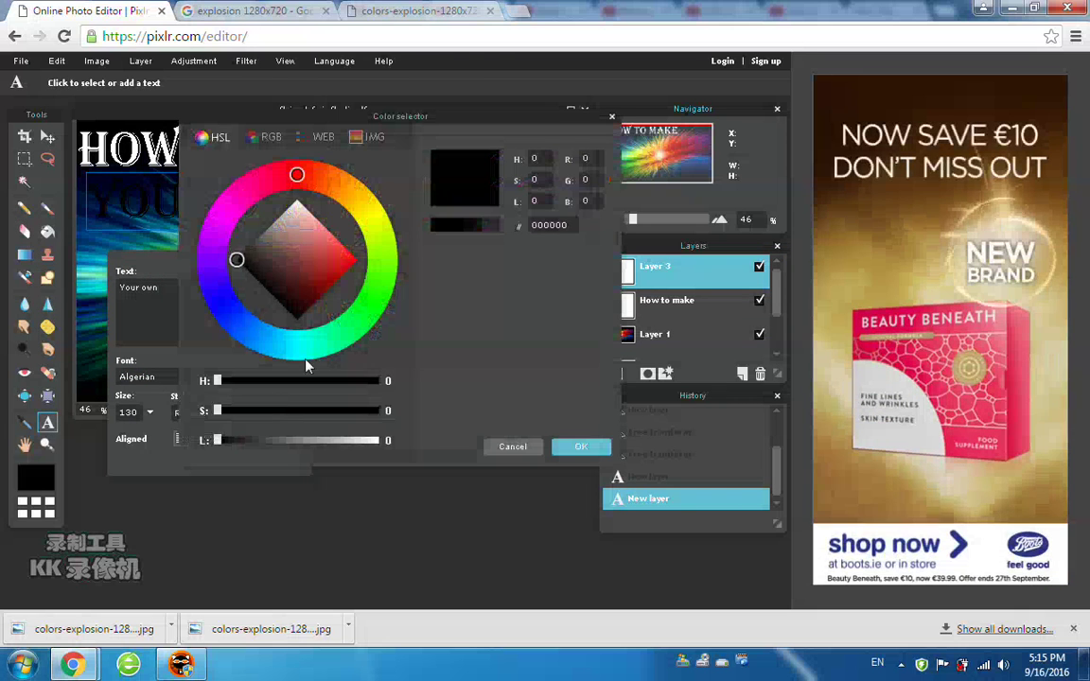
left_click(297, 203)
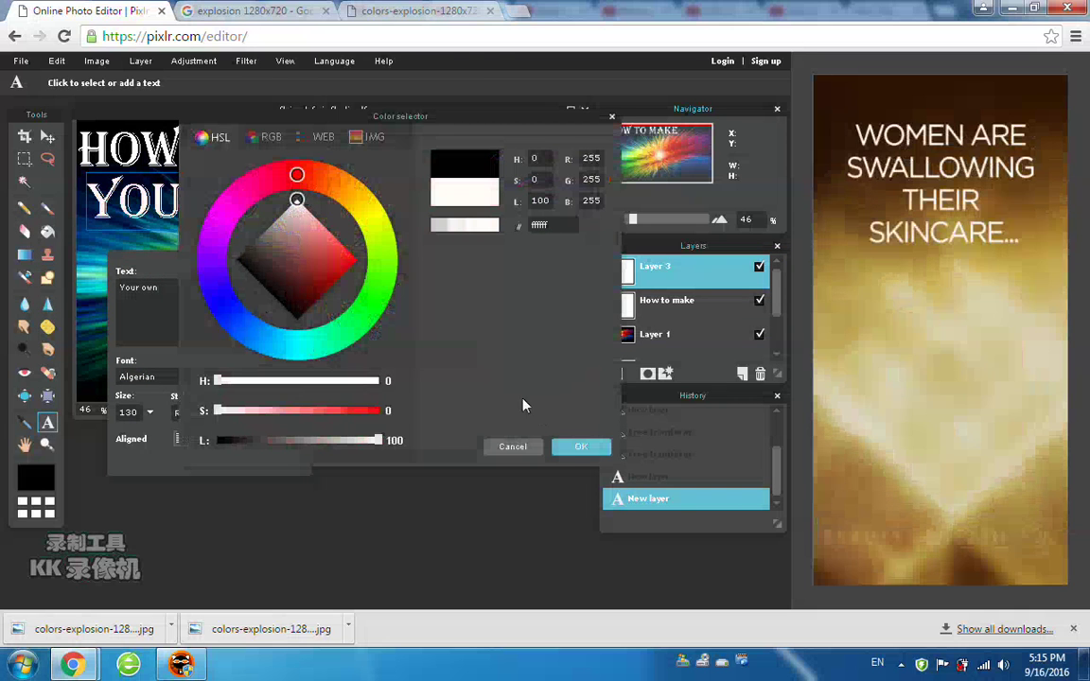
left_click(578, 451)
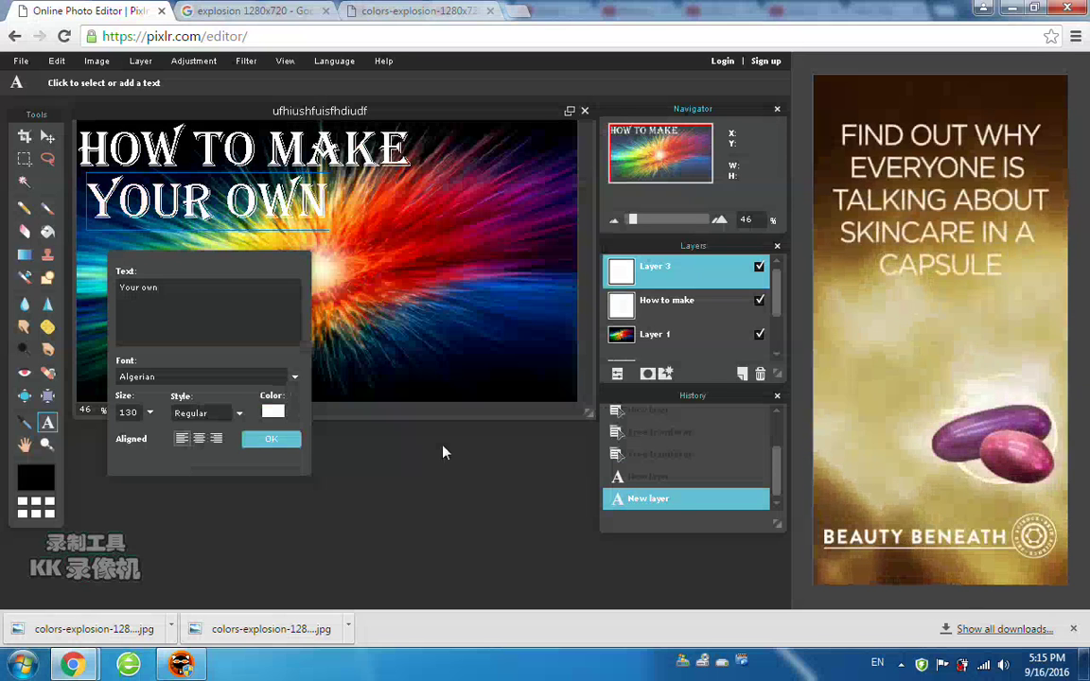
left_click(265, 443)
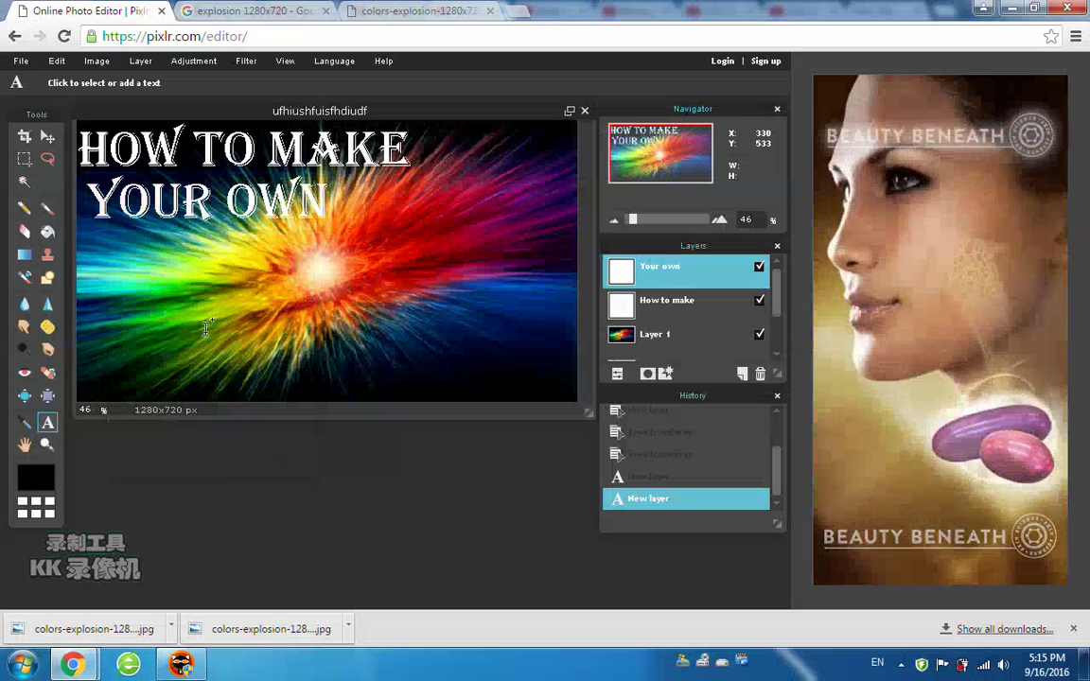
Step: Move the "Your own" text slightly left so it lines up with the start of the "How to make" line
left_click(47, 135)
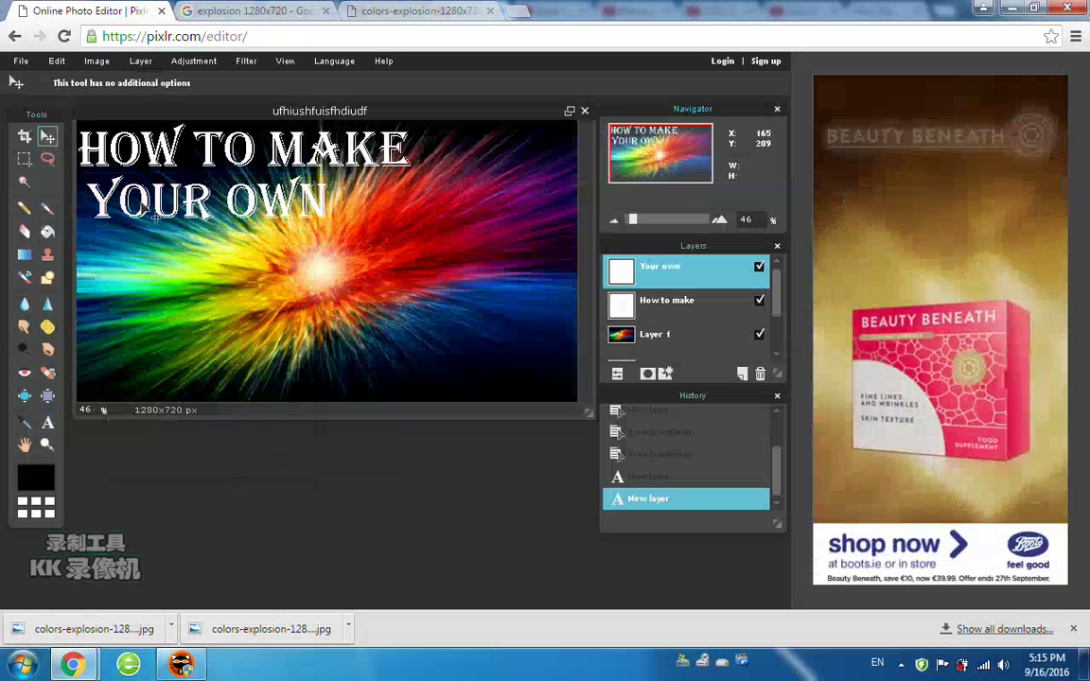
left_click_drag(190, 217, 172, 217)
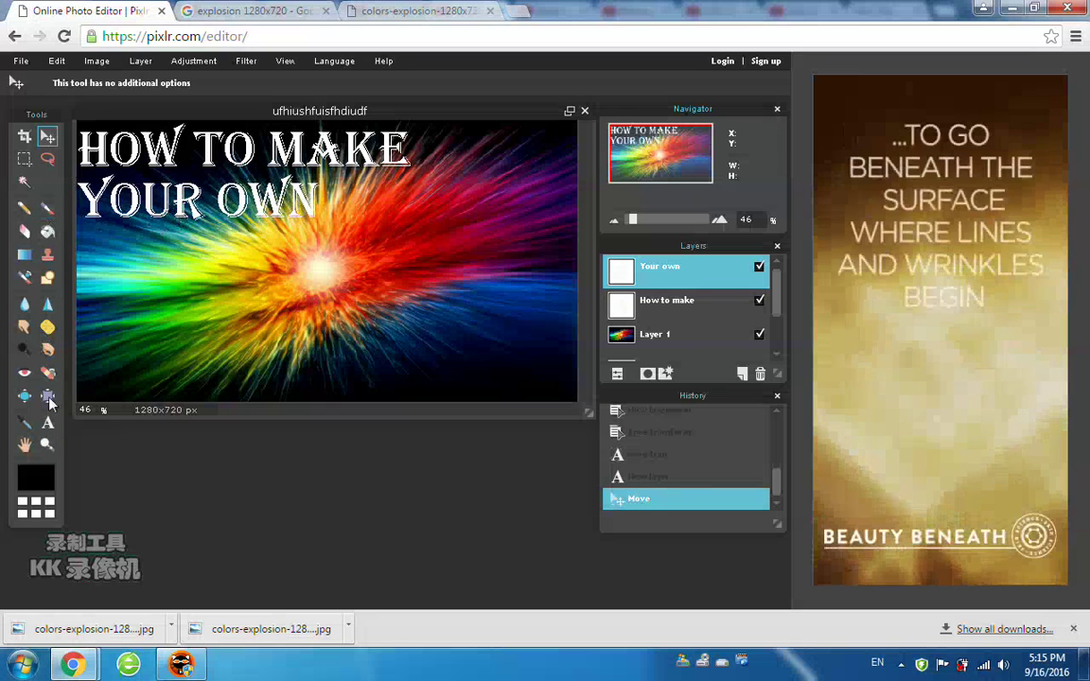
Step: Add a white text layer reading "Youtube" and position it below "Your own", aligned with the left edge of the lines above
left_click(47, 424)
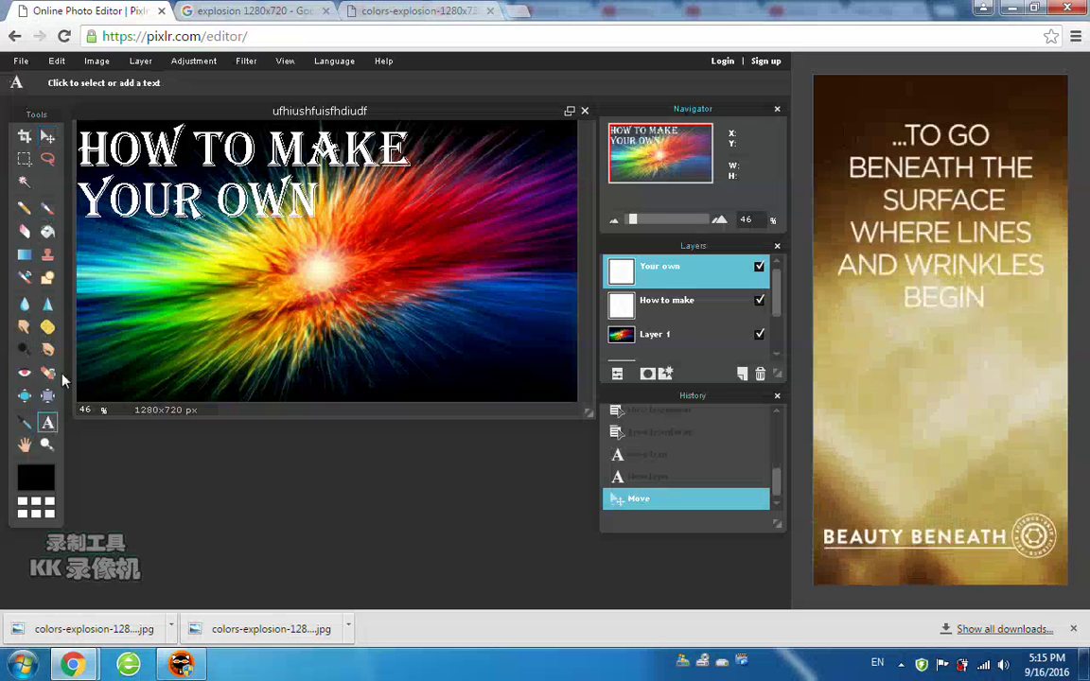
left_click(96, 273)
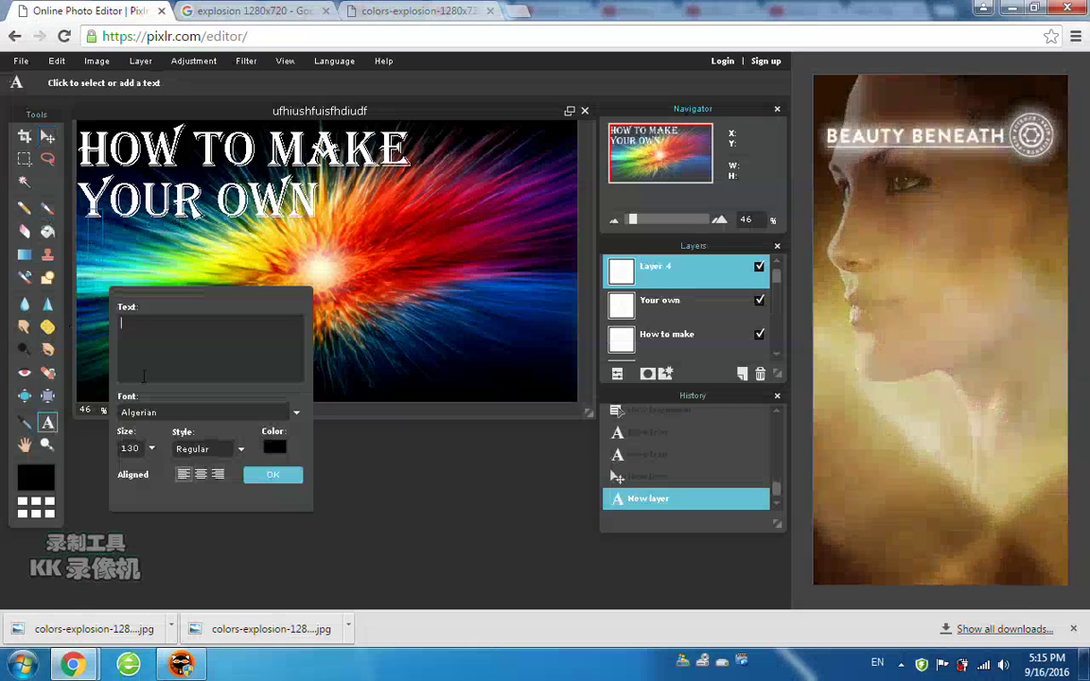
type("Yout")
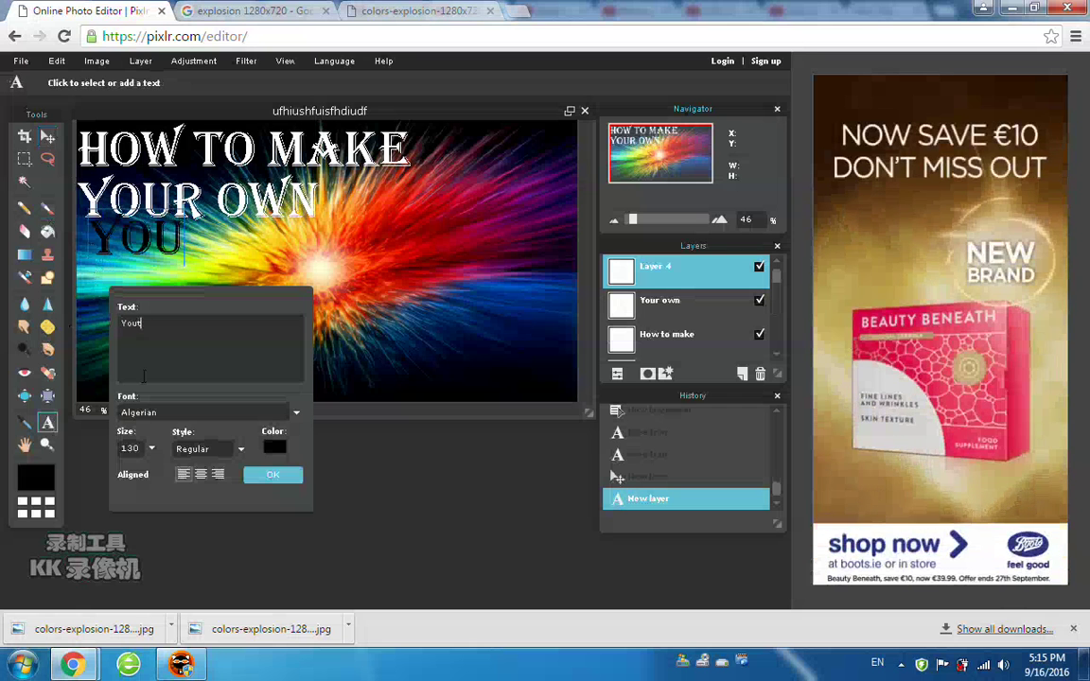
type("ubech")
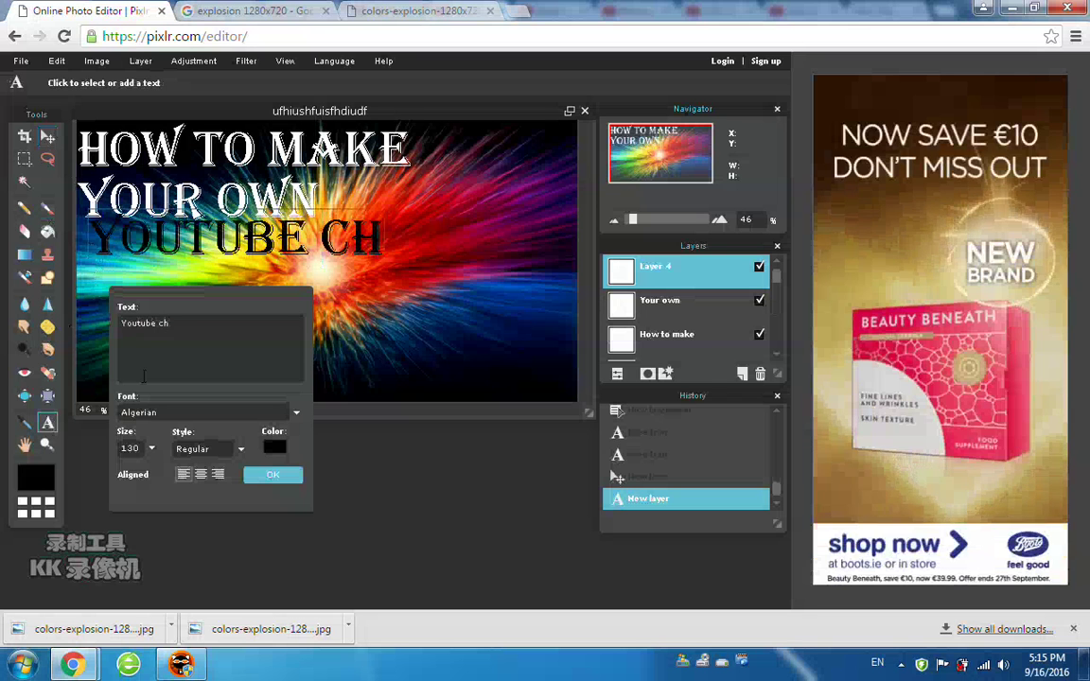
key("BackSpace")
key("BackSpace")
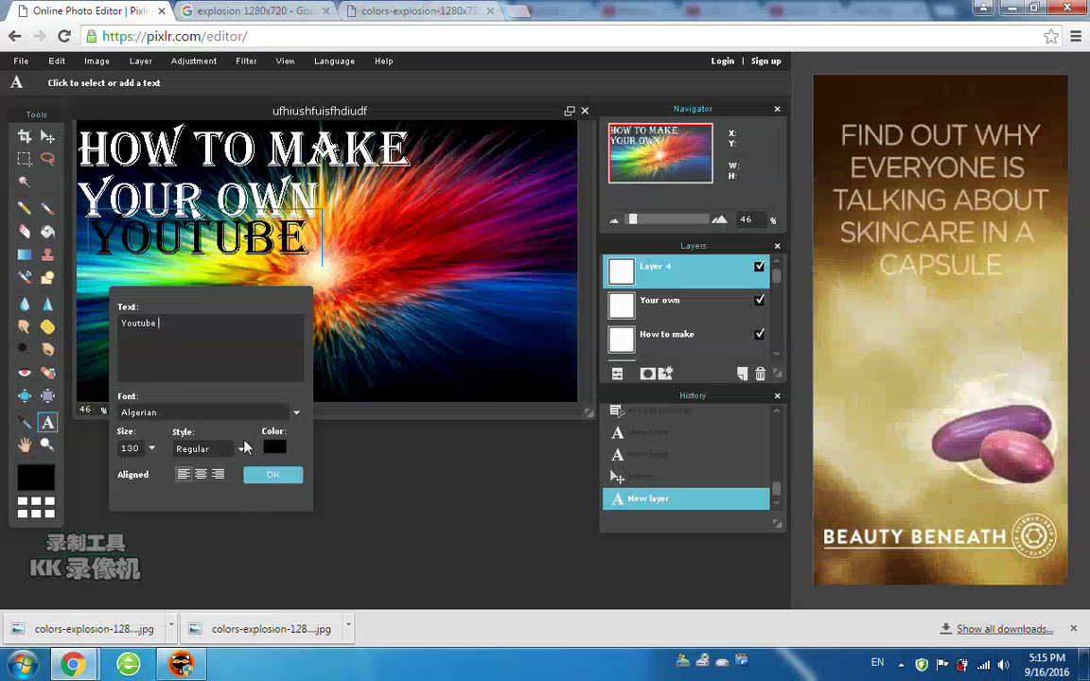
key("BackSpace")
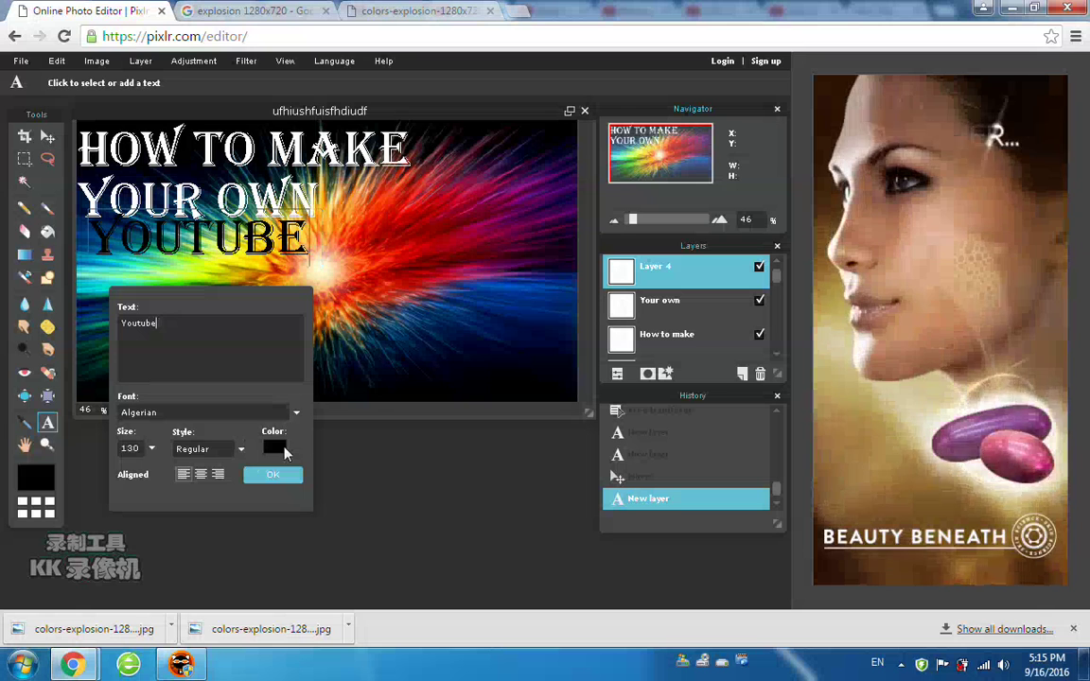
left_click(283, 450)
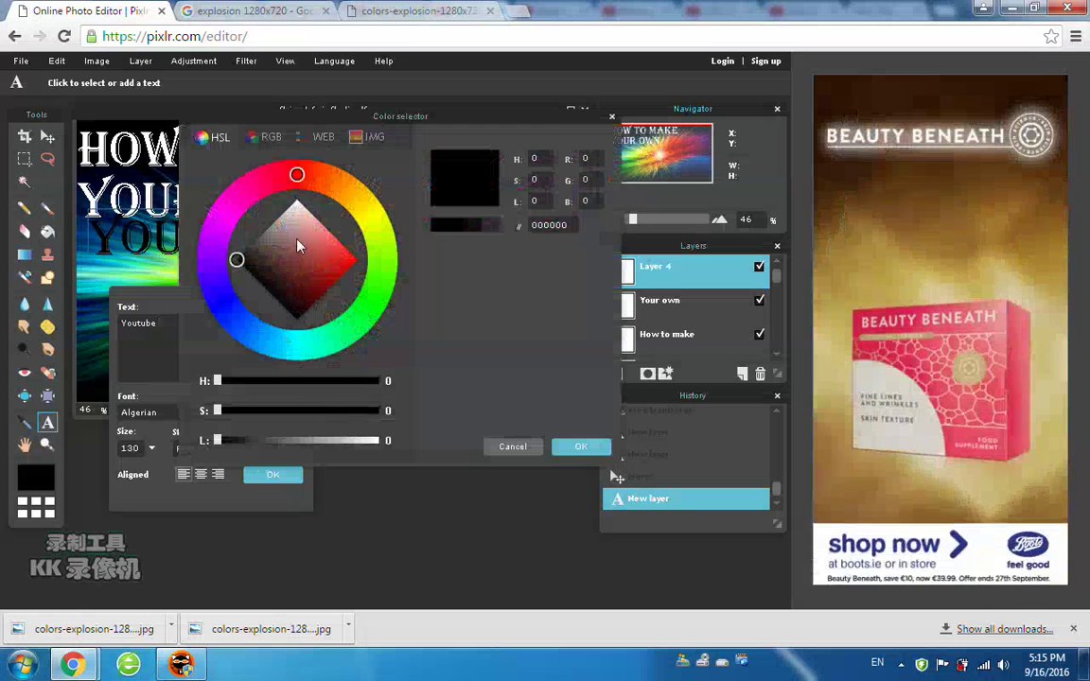
left_click(297, 197)
left_click(581, 447)
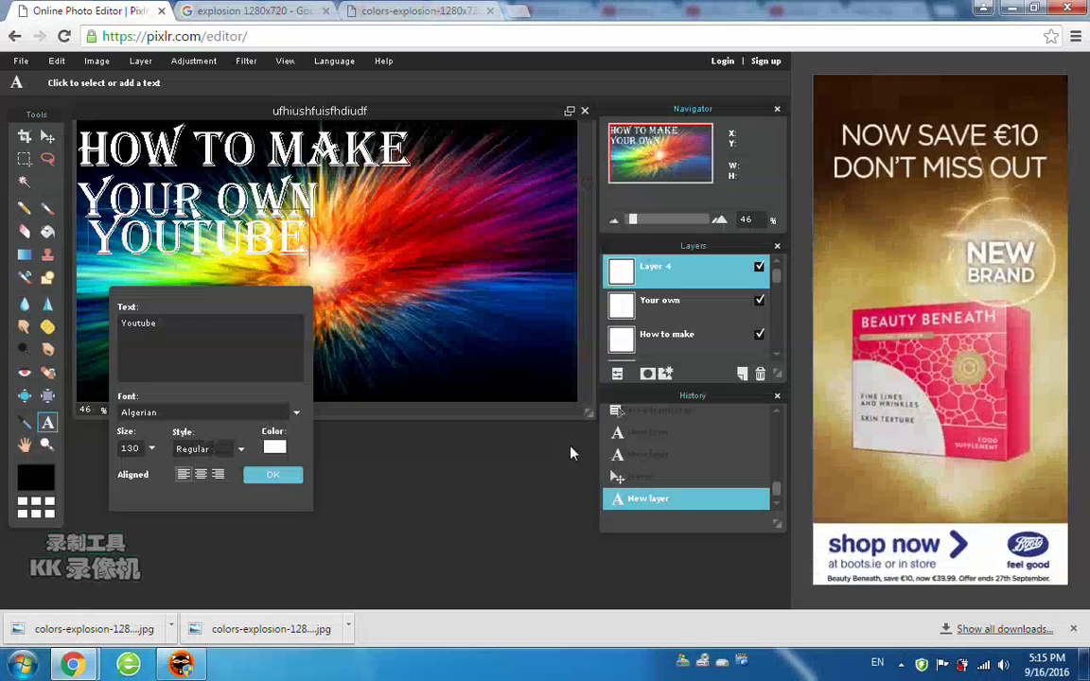
left_click(273, 475)
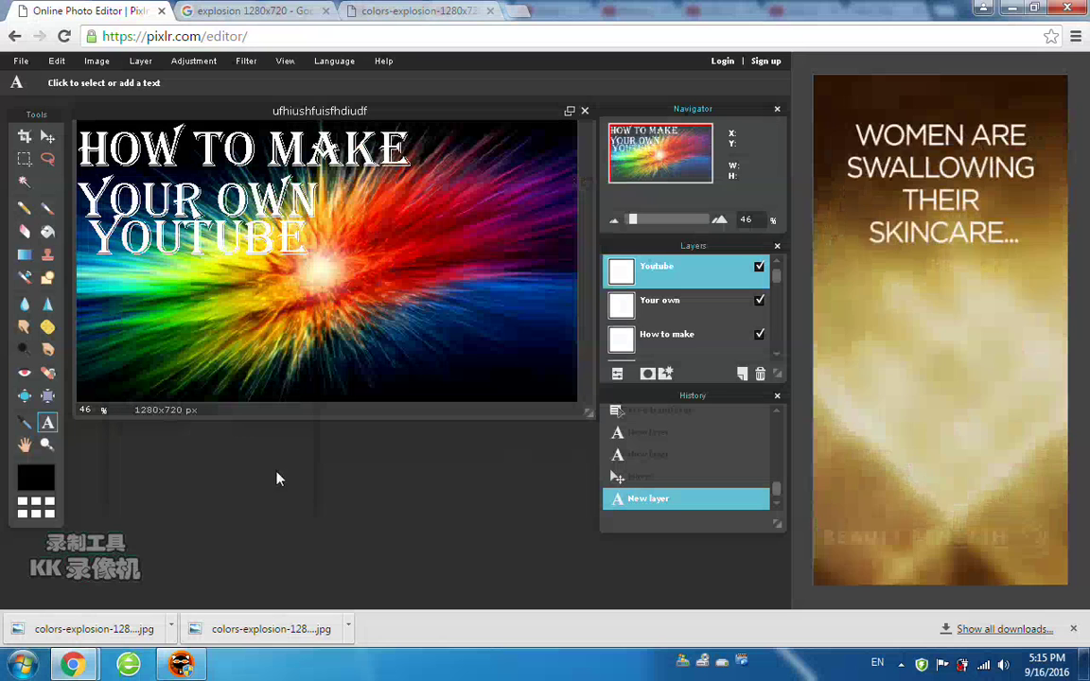
left_click(47, 137)
left_click_drag(114, 249, 112, 262)
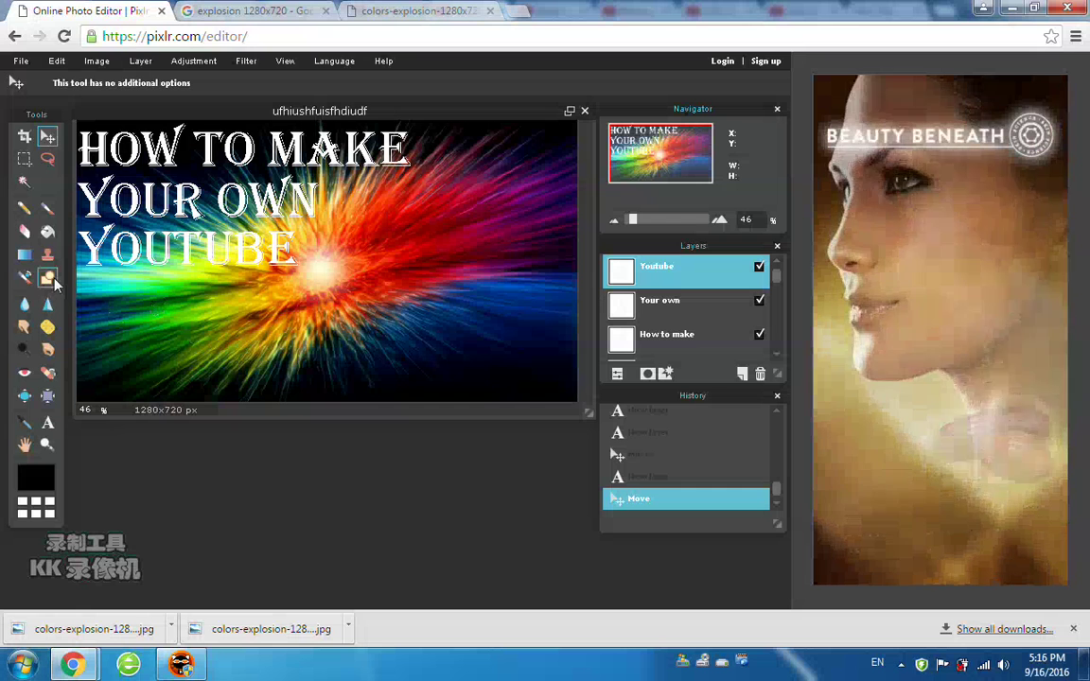
Step: Add a white (ffffff) text layer reading "Thumbnail" and position it below "Youtube", aligned with the left edge of the other lines
left_click(47, 424)
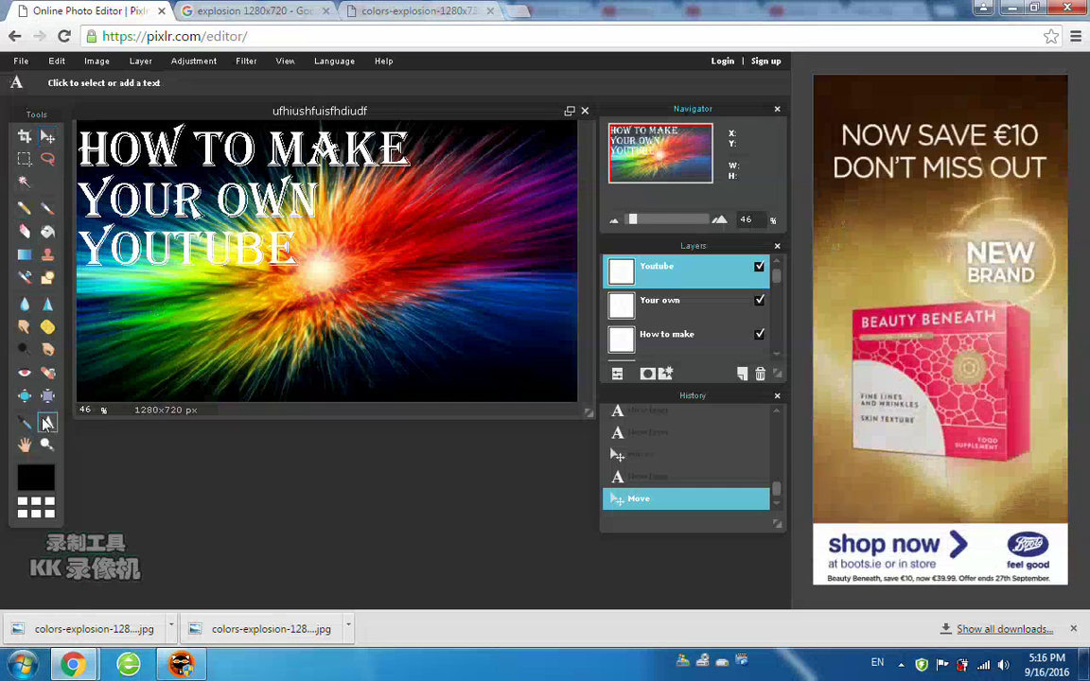
left_click(86, 316)
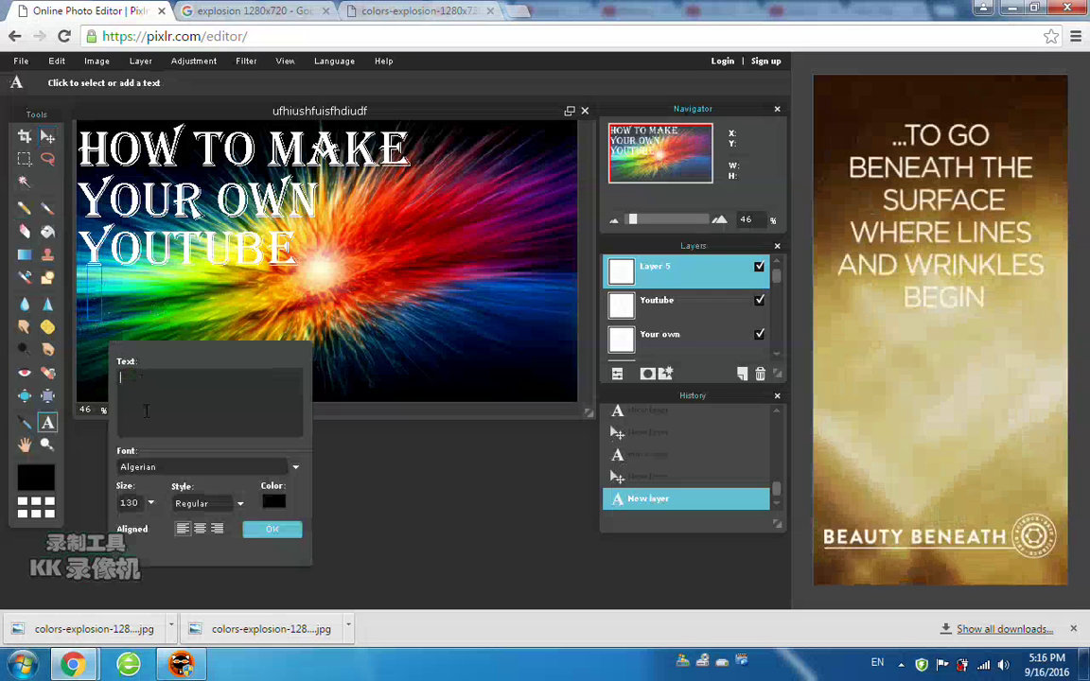
type("Thumbnai")
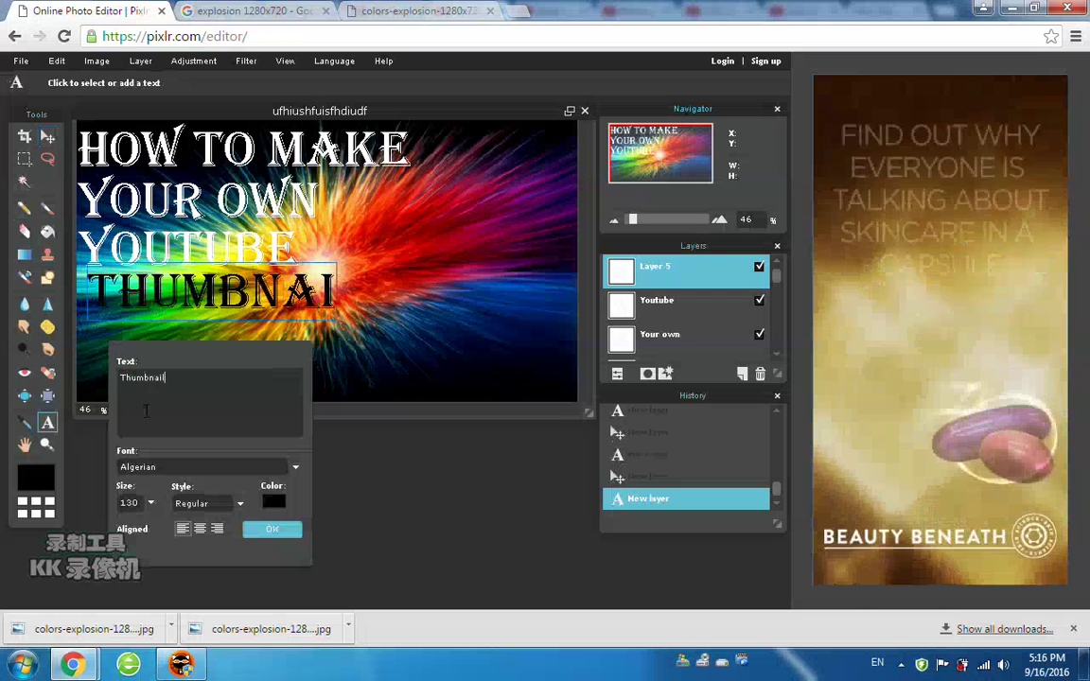
type("l")
left_click(274, 502)
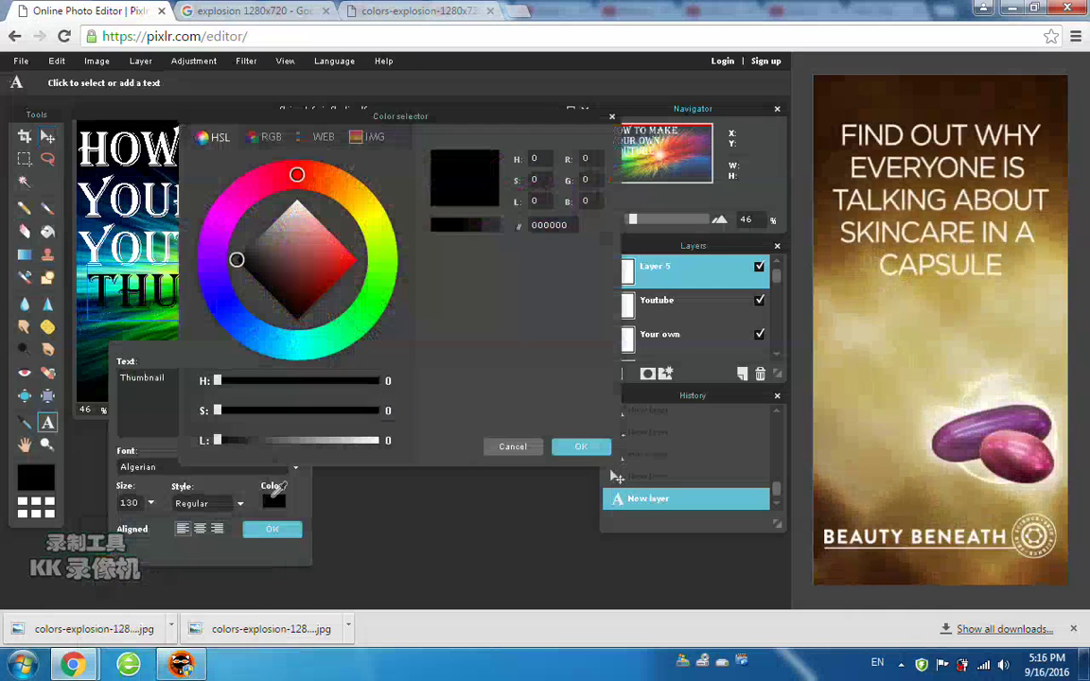
left_click_drag(272, 226, 315, 194)
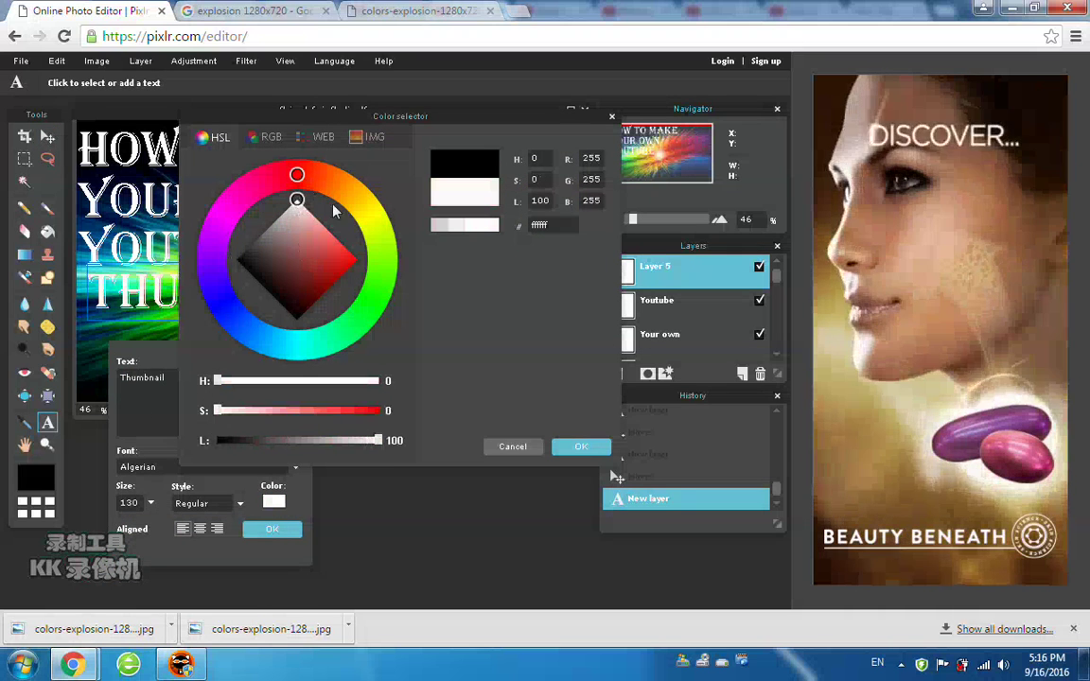
left_click(581, 446)
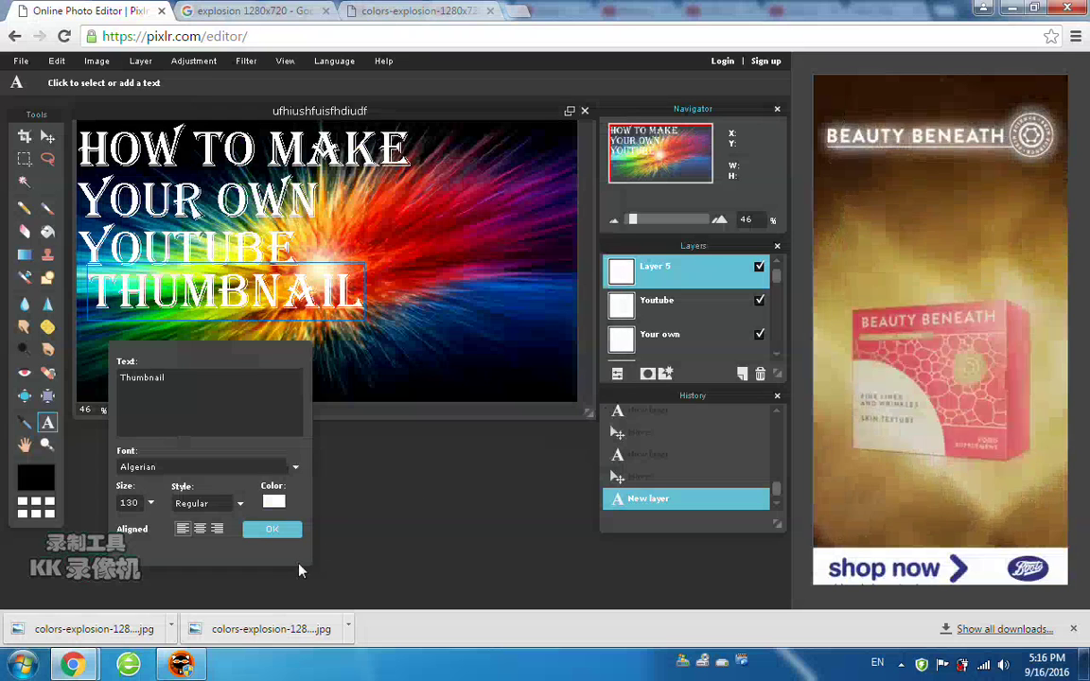
left_click(273, 529)
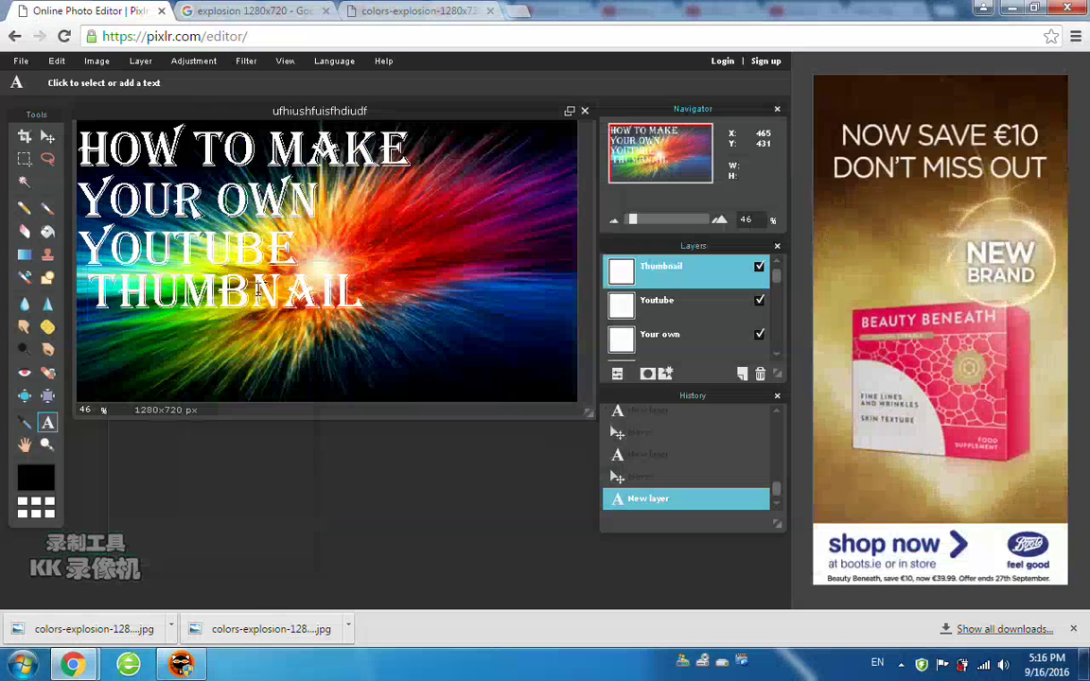
left_click(49, 139)
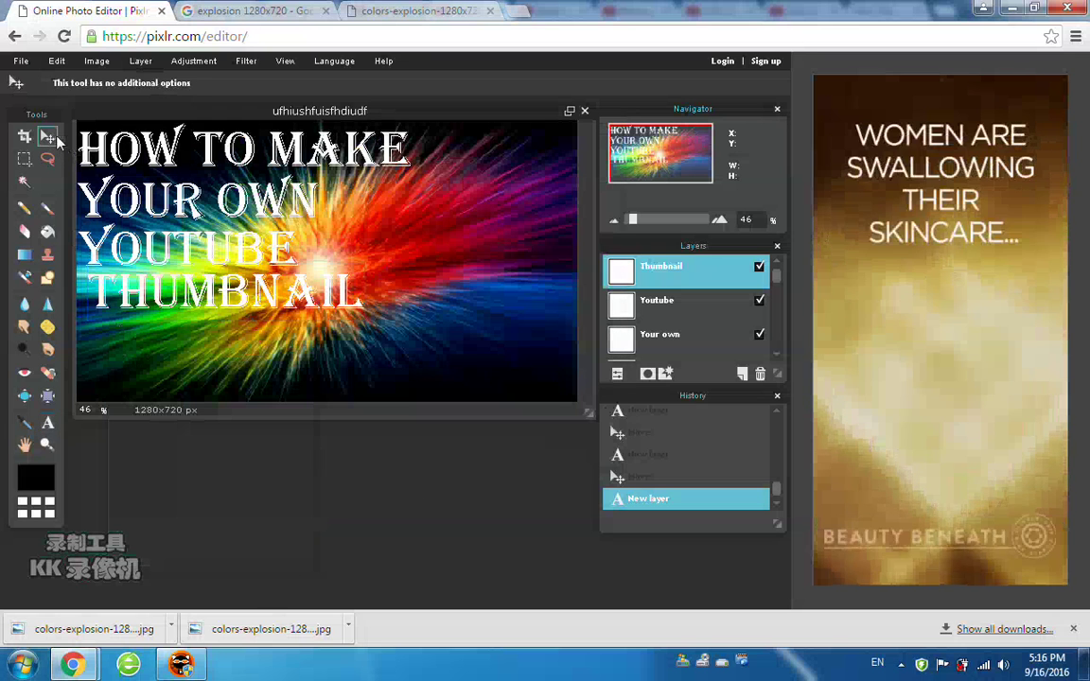
left_click_drag(161, 314, 153, 308)
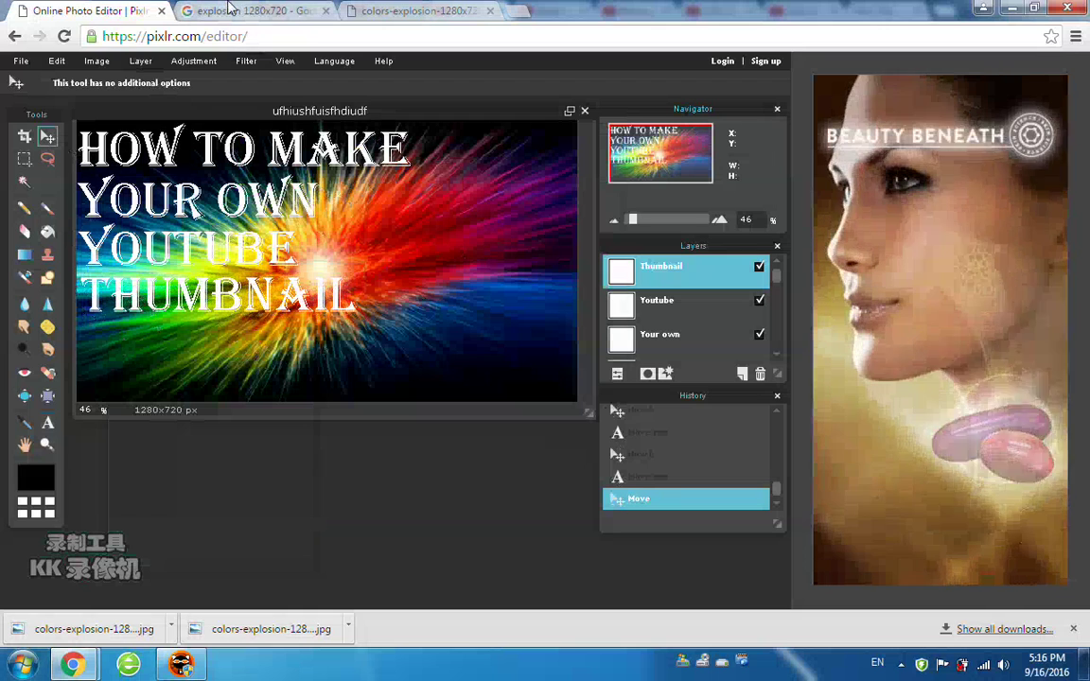
Step: Switch to the Google Images page, close the explosion wallpaper page, and search for "youtube transparent"
left_click(227, 10)
scroll(277, 85, "up", 3)
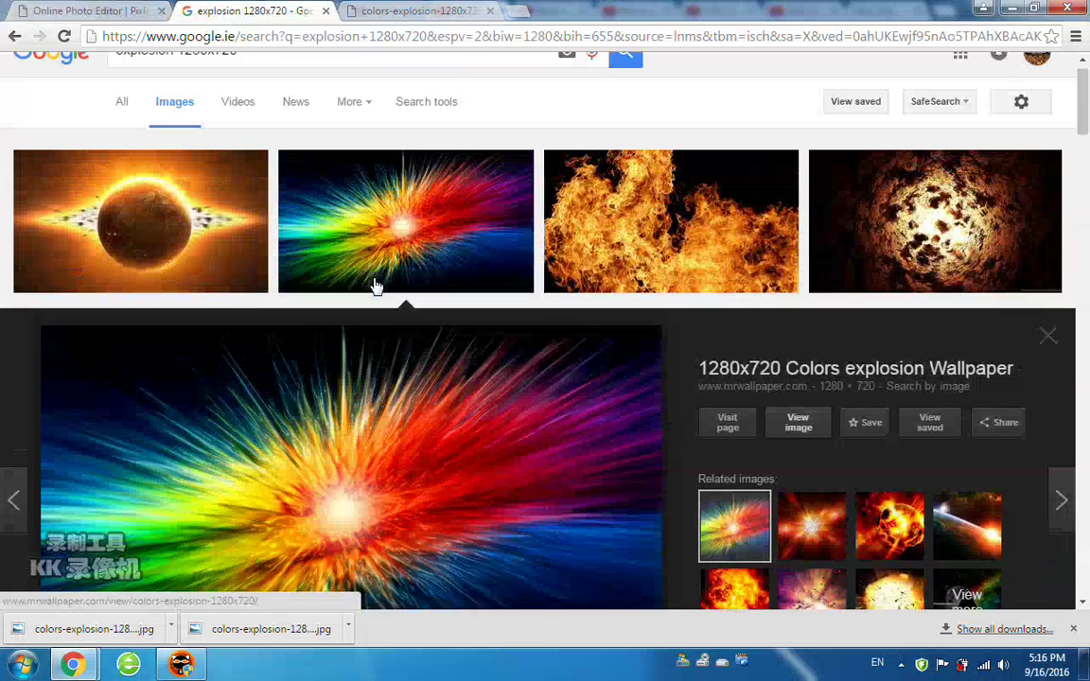
left_click(489, 10)
triple_click(442, 71)
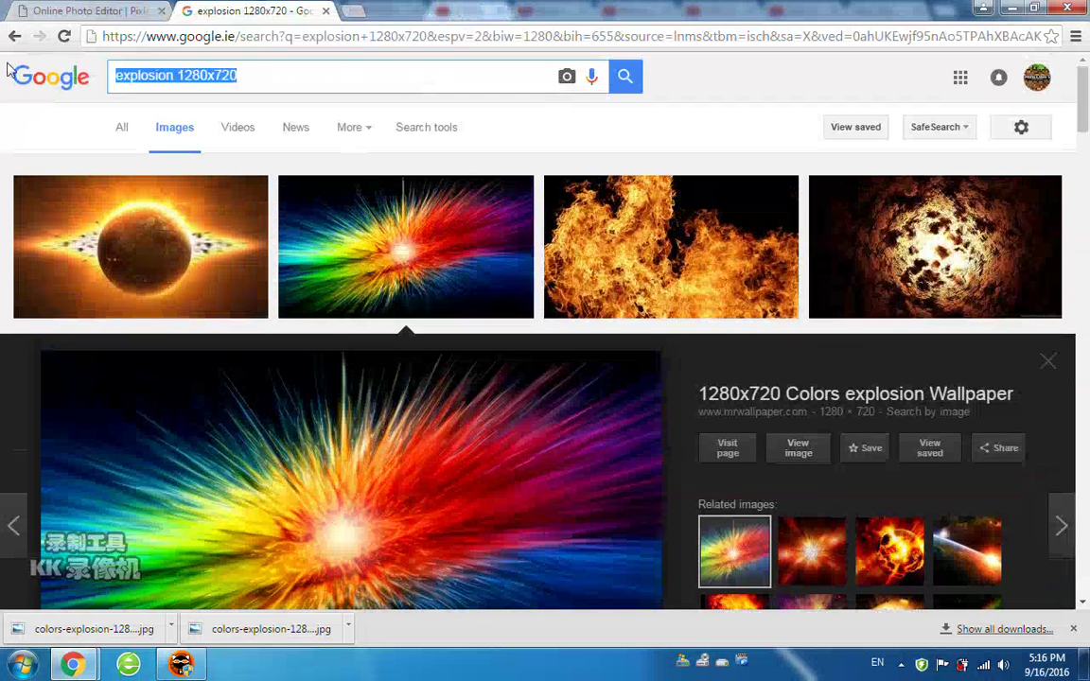
key("BackSpace")
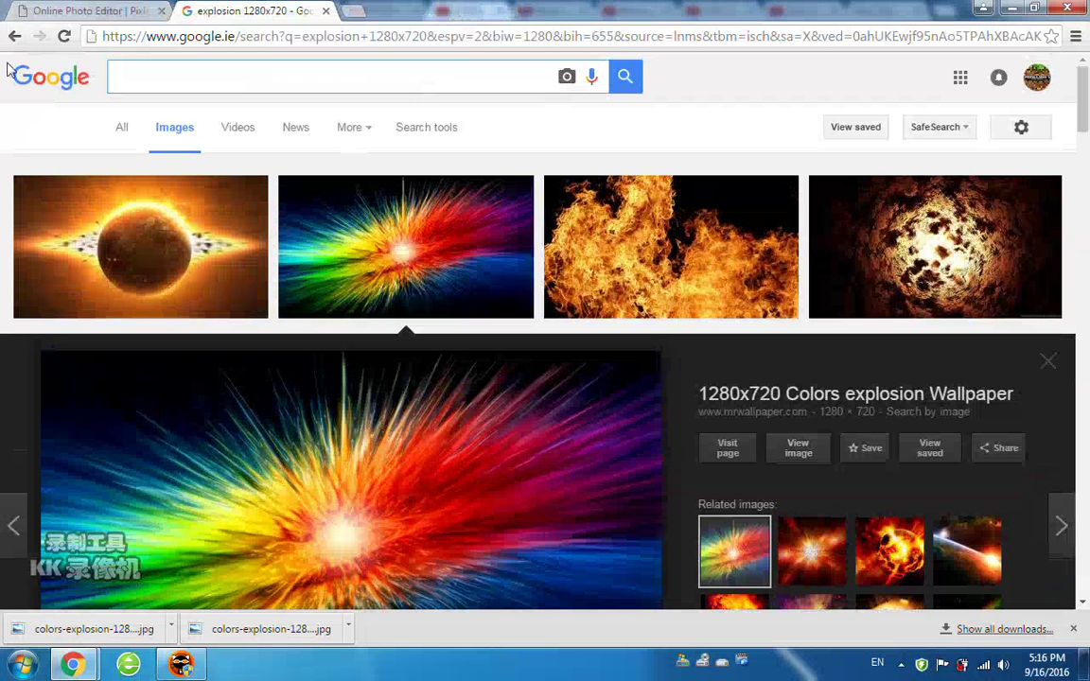
type("Youtube")
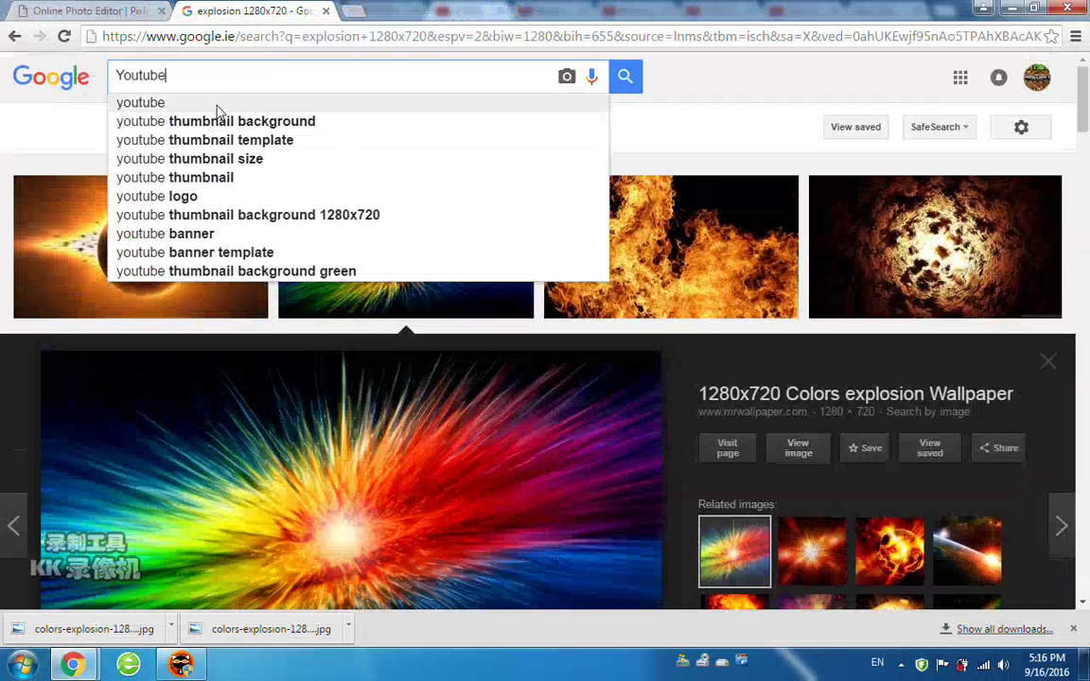
type(" tra")
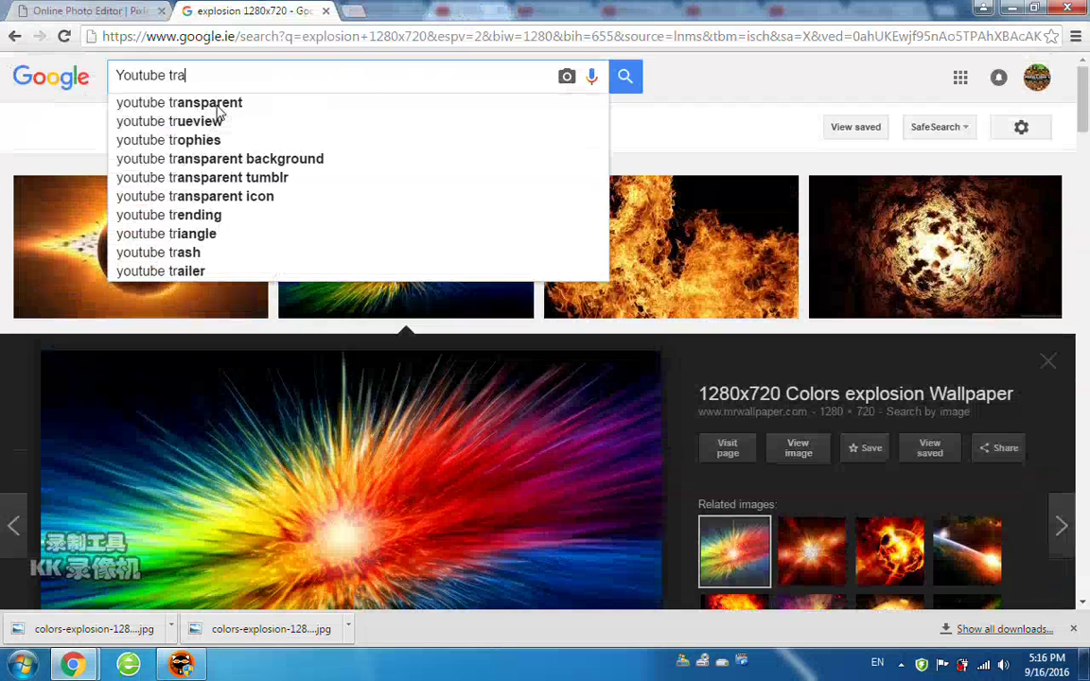
left_click(216, 101)
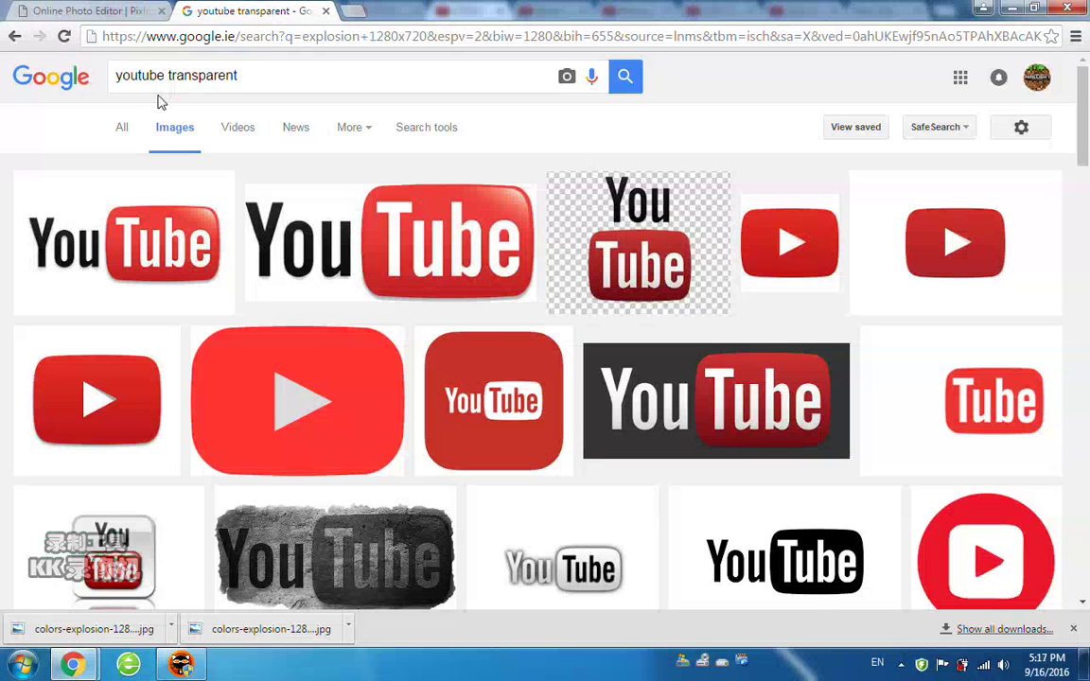
Step: Open the first YouTube logo result at full size and save it to Downloads as Youtube_Icon_Transparent
left_click(90, 218)
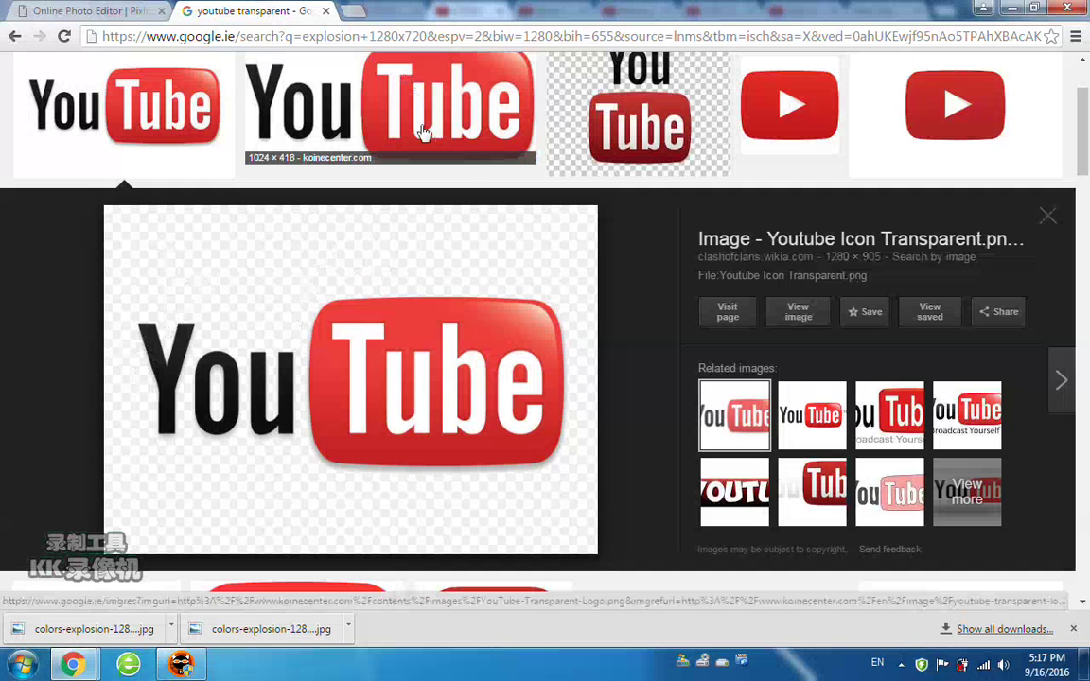
left_click(798, 312)
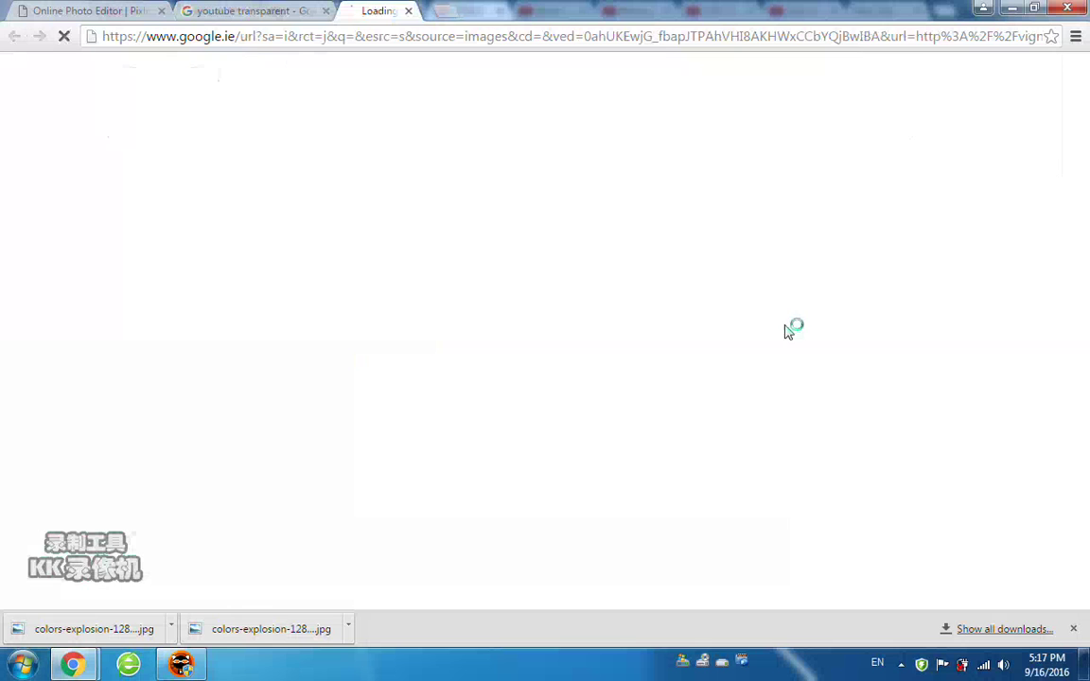
right_click(585, 303)
left_click(644, 339)
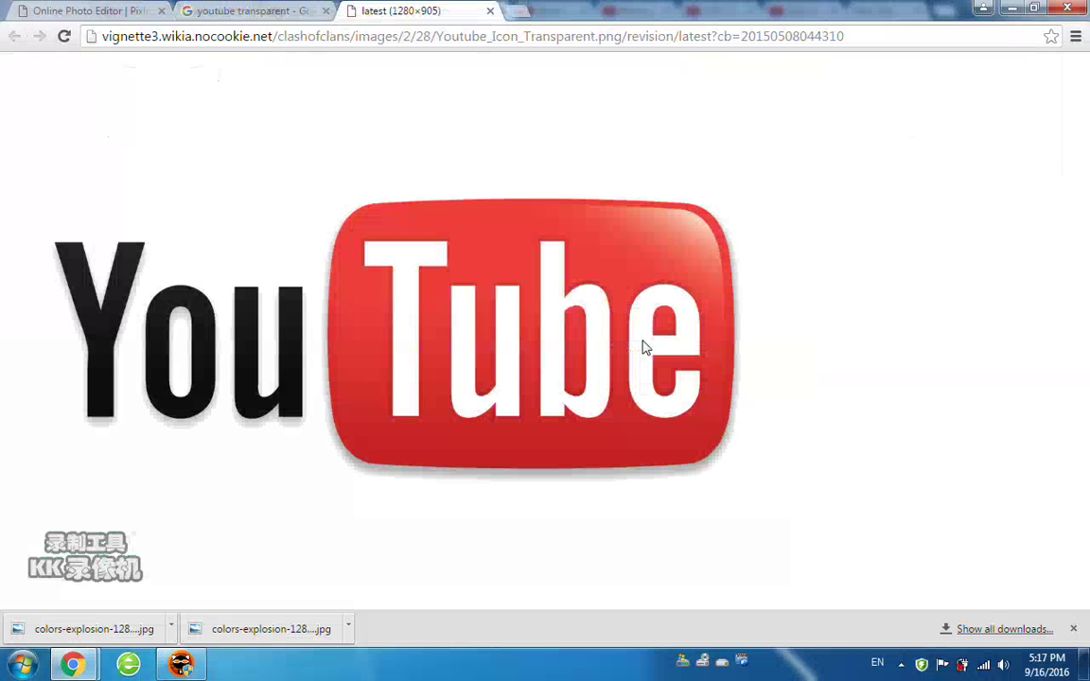
left_click(401, 380)
Step: Return to Pixlr Editor, open the Youtube_Icon_Transparent image from Downloads, and select its entire canvas
left_click(76, 10)
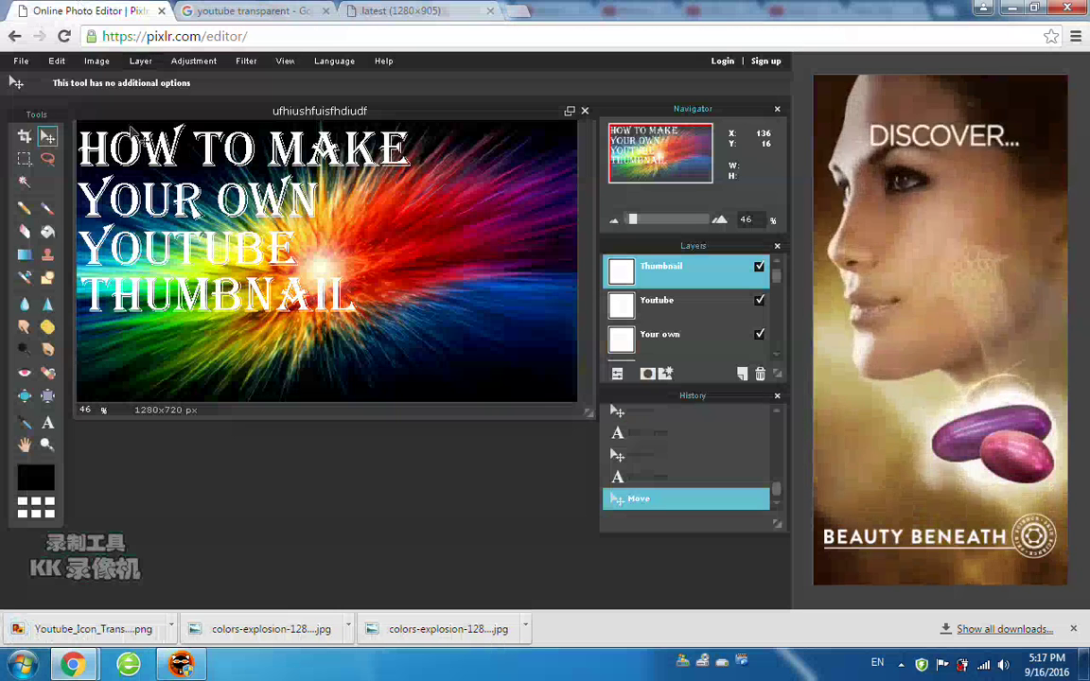
left_click(23, 62)
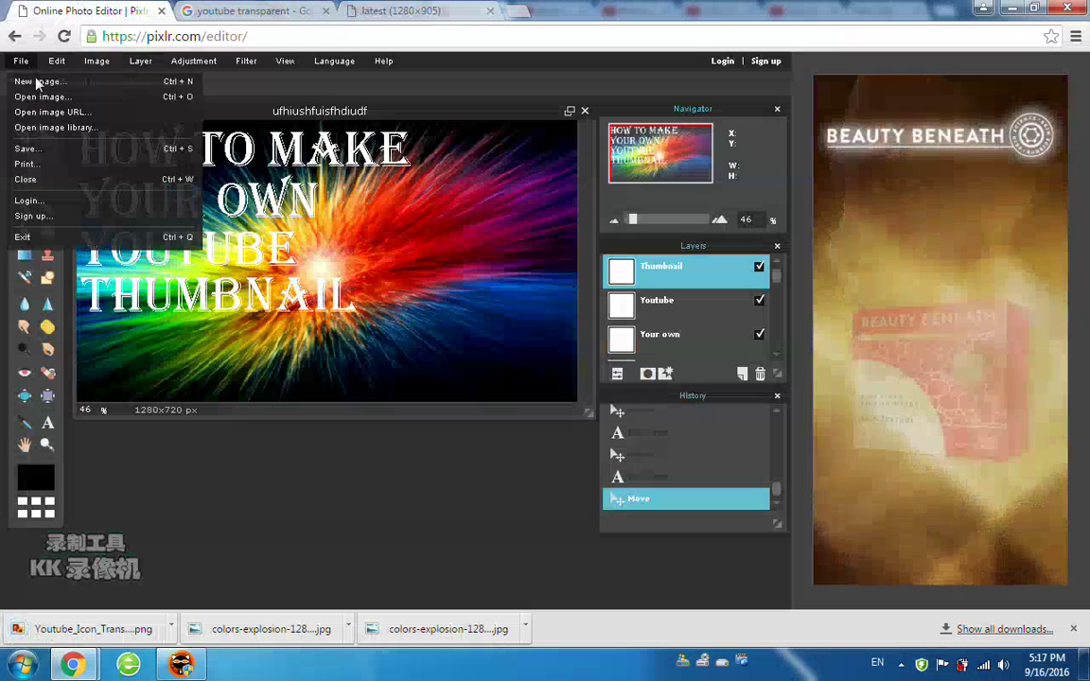
left_click(42, 96)
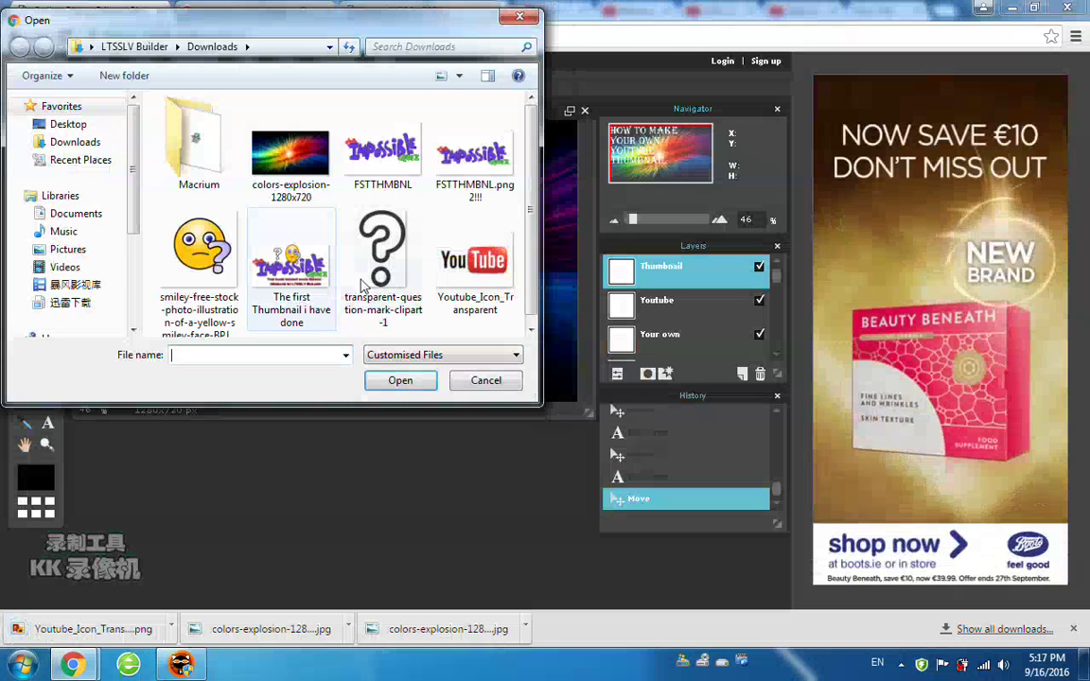
double_click(473, 254)
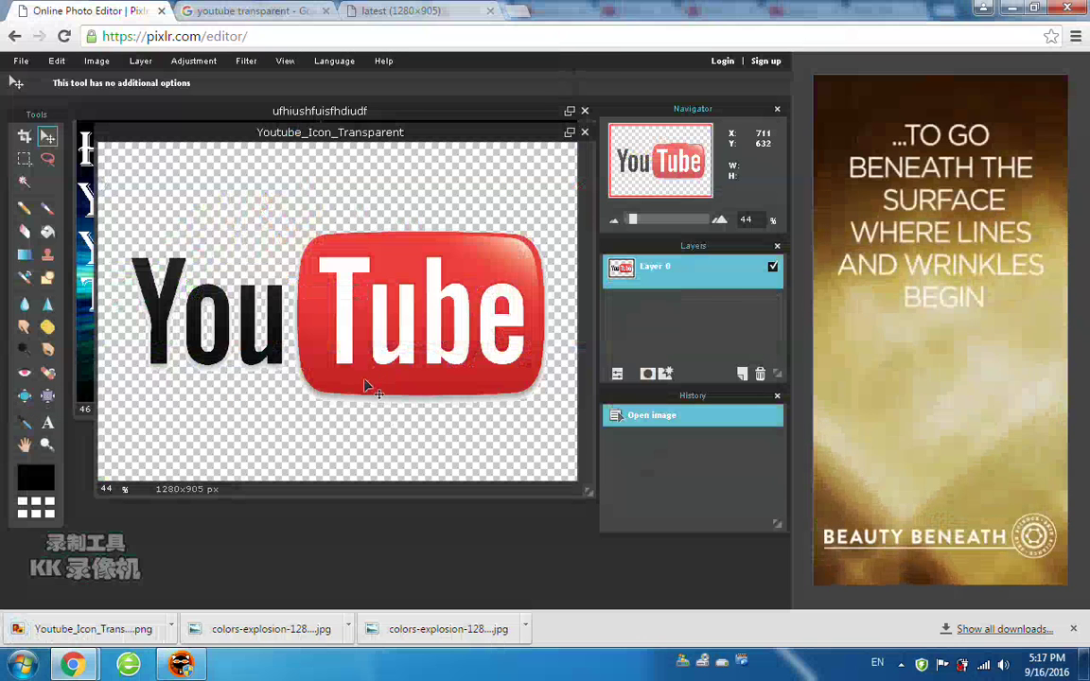
key("ctrl+a")
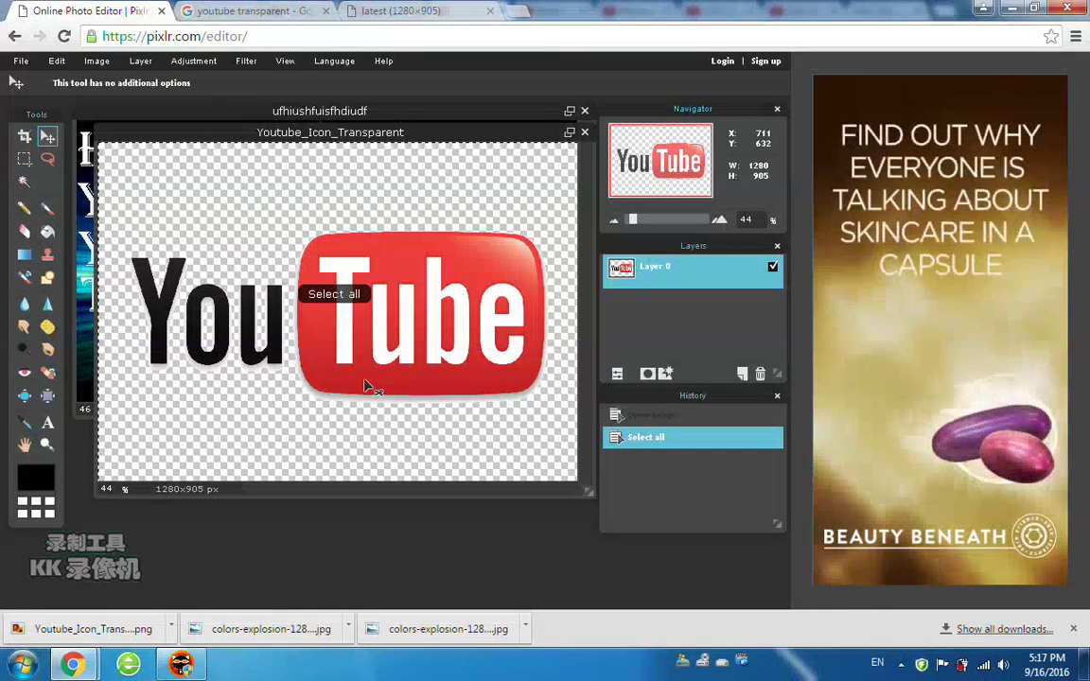
Step: Copy the selected YouTube logo, close its image without saving, and paste it into the thumbnail as a new layer
key("ctrl+c")
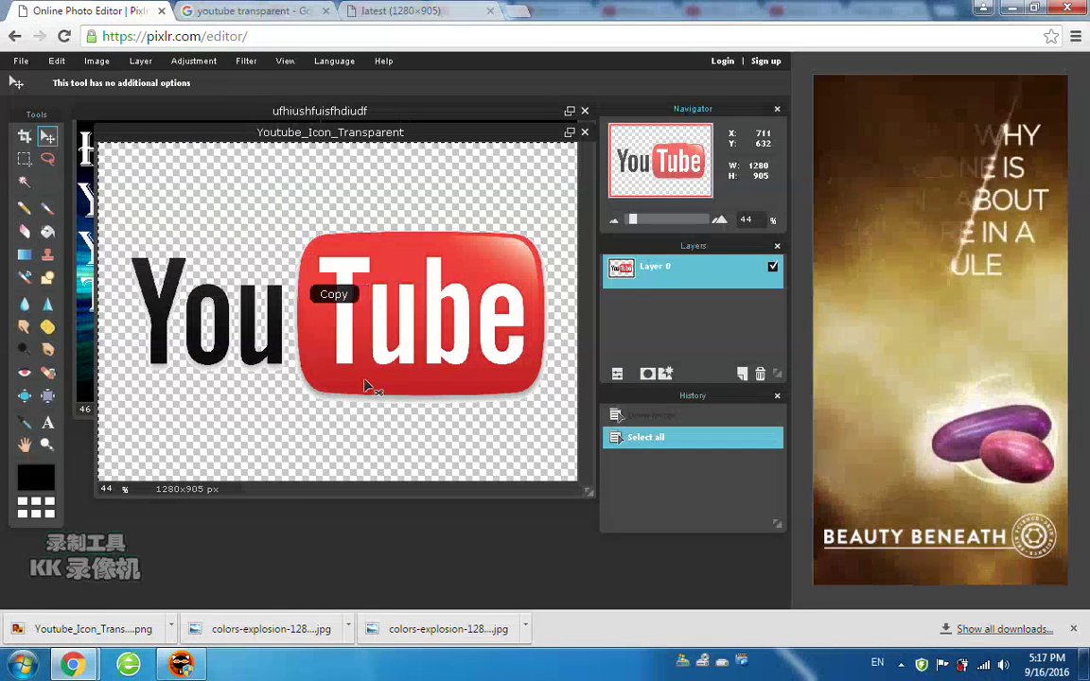
left_click(585, 132)
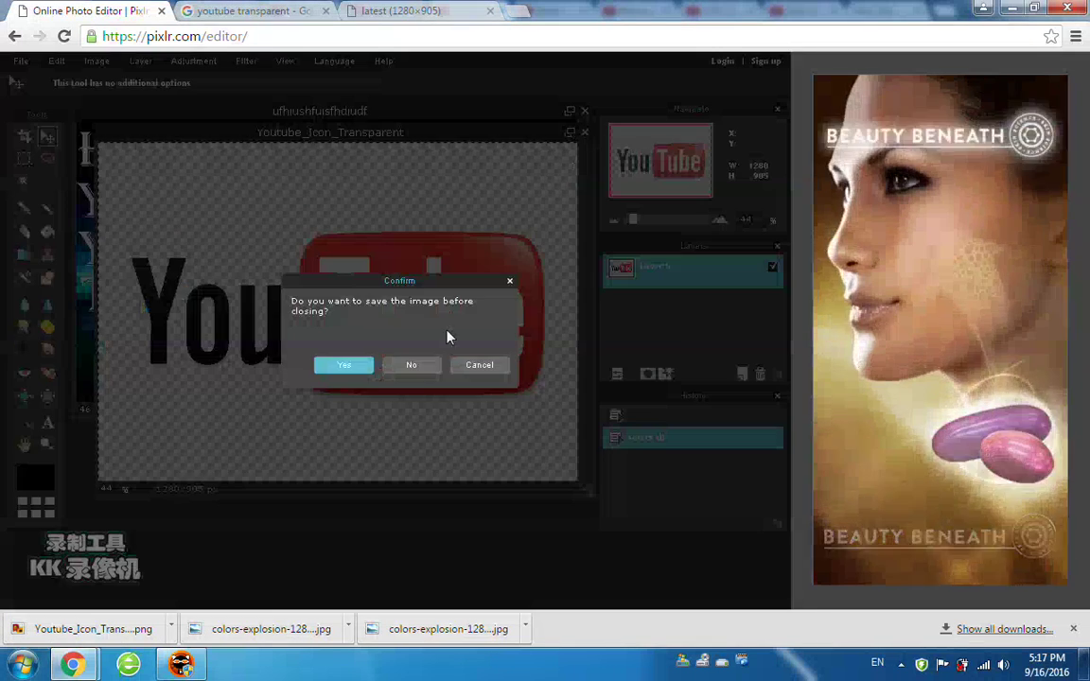
left_click(394, 371)
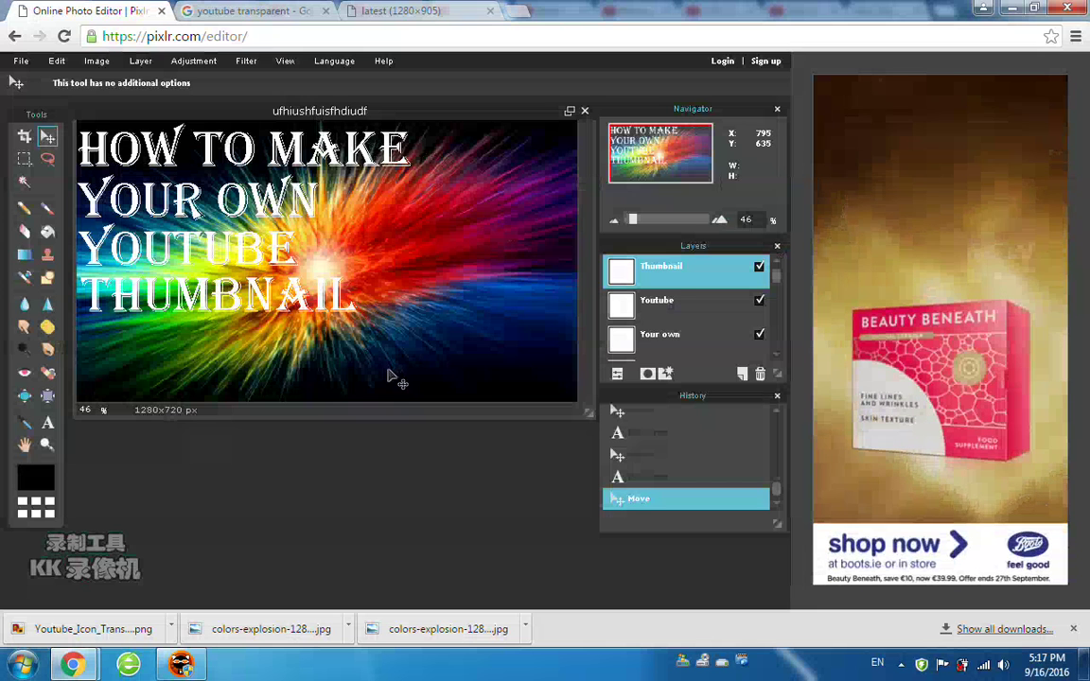
key("ctrl+v")
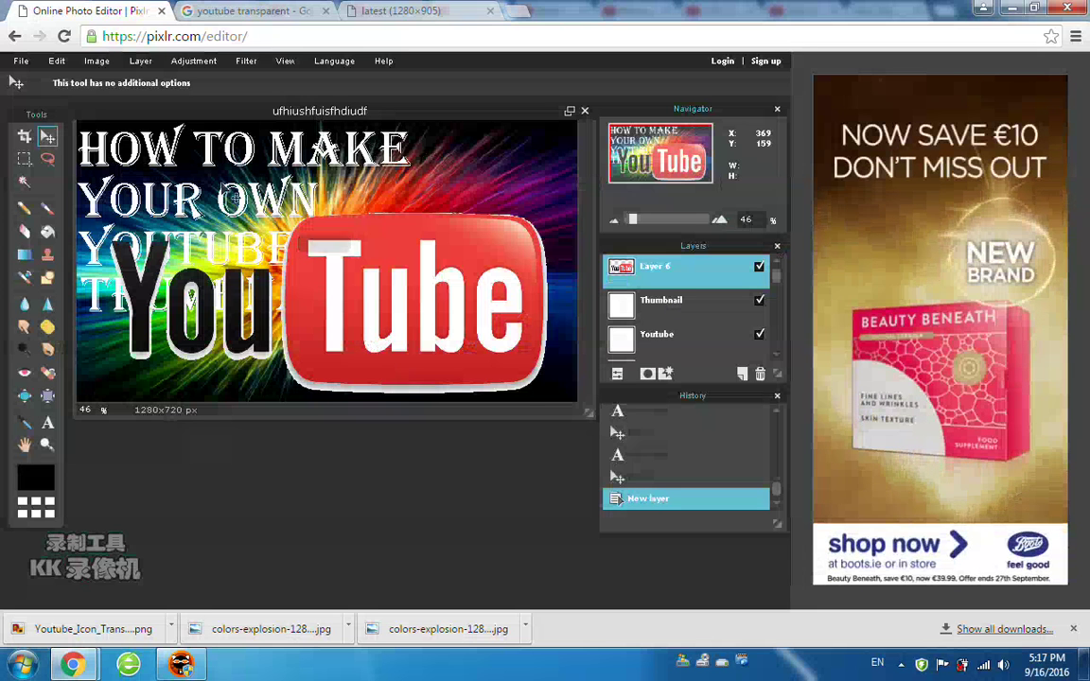
Step: Free transform the YouTube logo layer, shrinking it and placing it to the right of the title text, and apply the changes
left_click(57, 61)
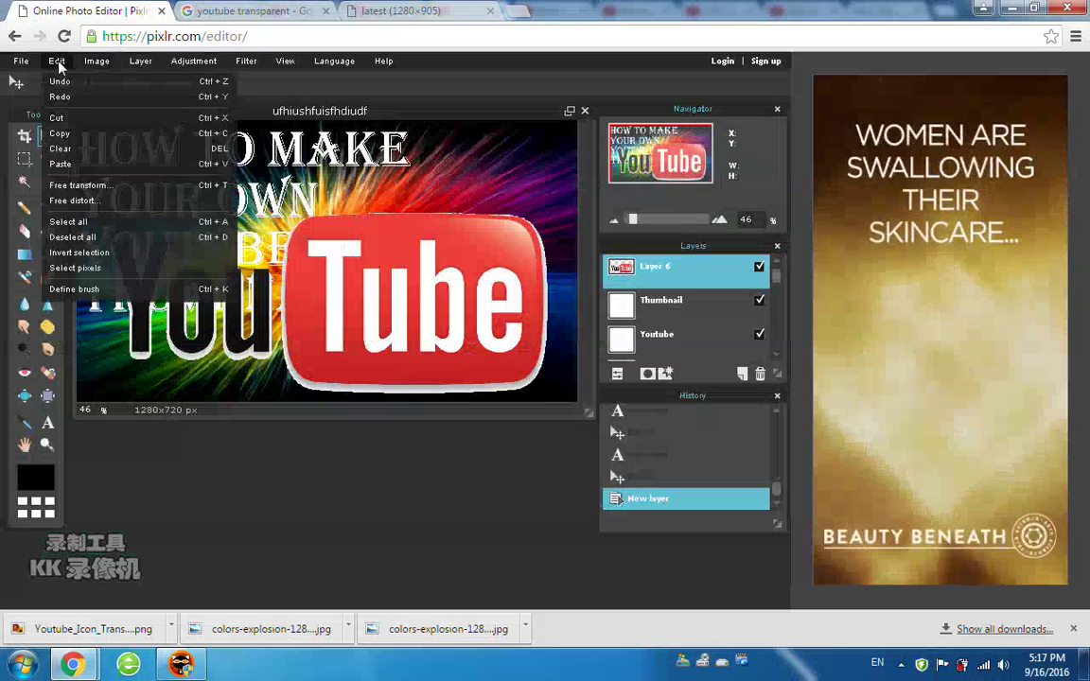
left_click(109, 184)
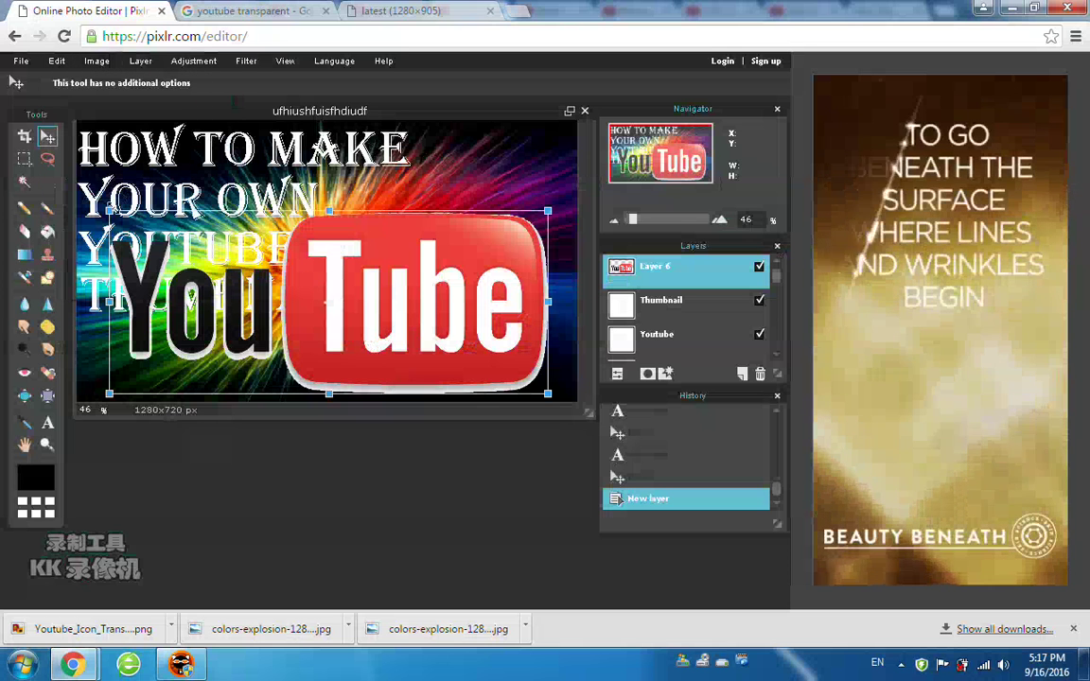
left_click_drag(109, 210, 218, 258)
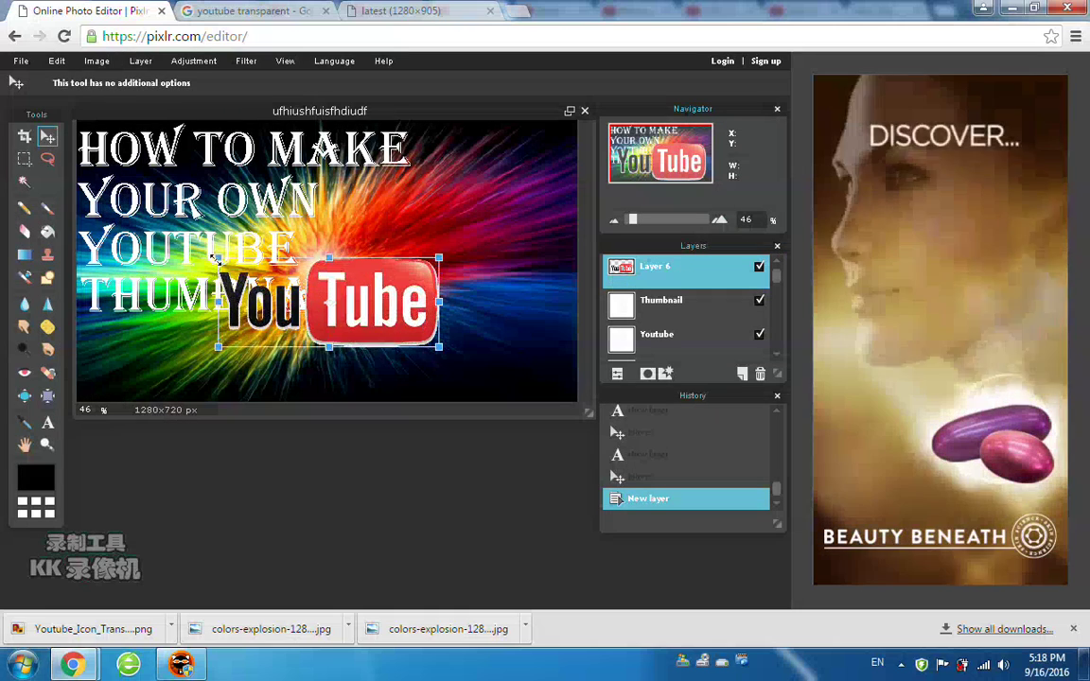
left_click_drag(350, 329, 490, 253)
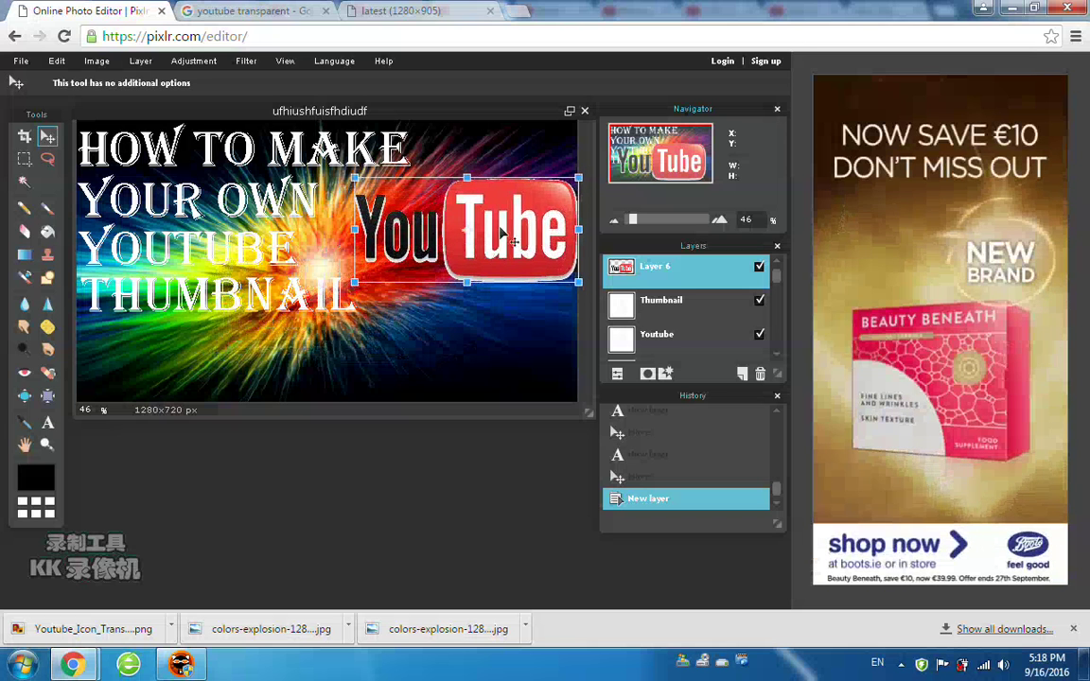
left_click_drag(575, 229, 564, 230)
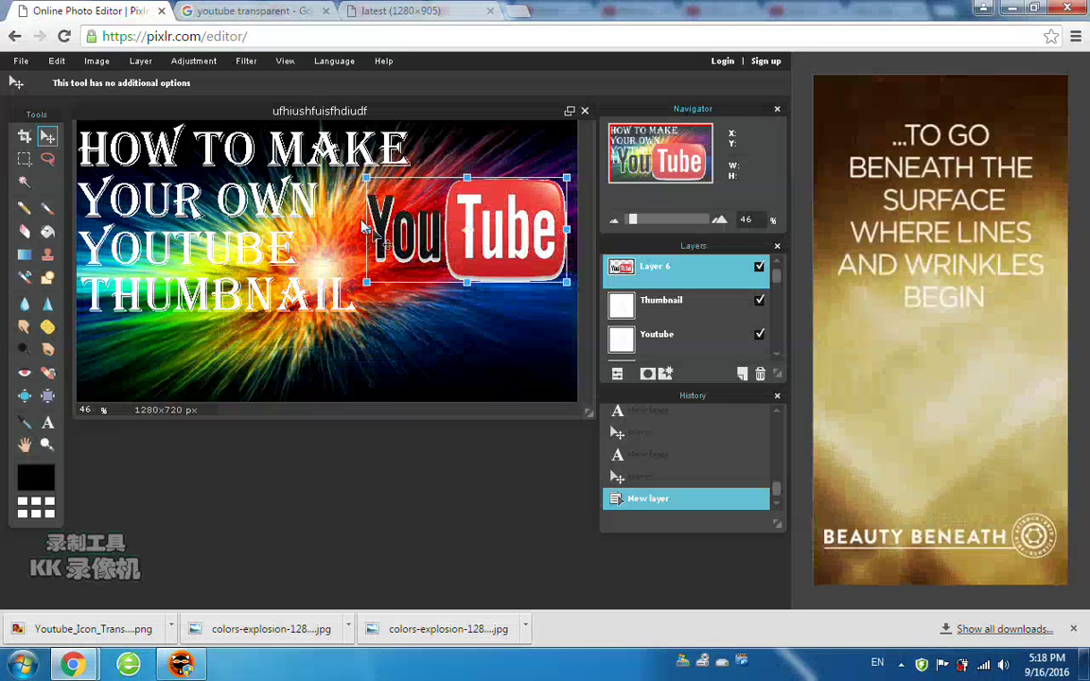
left_click_drag(367, 229, 356, 229)
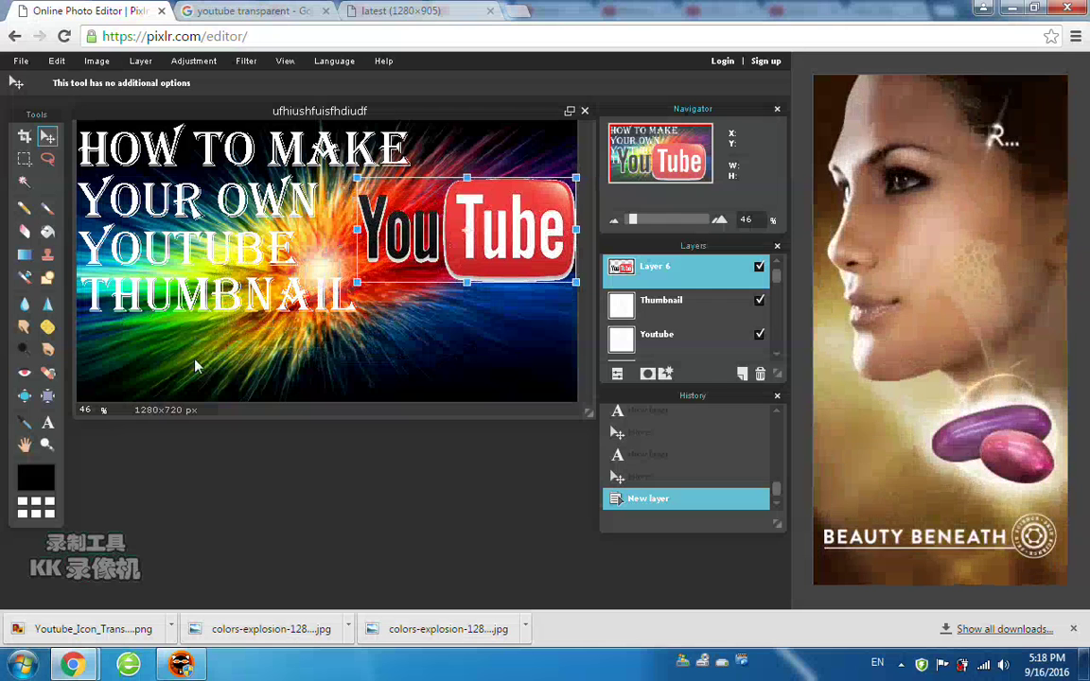
left_click(216, 479)
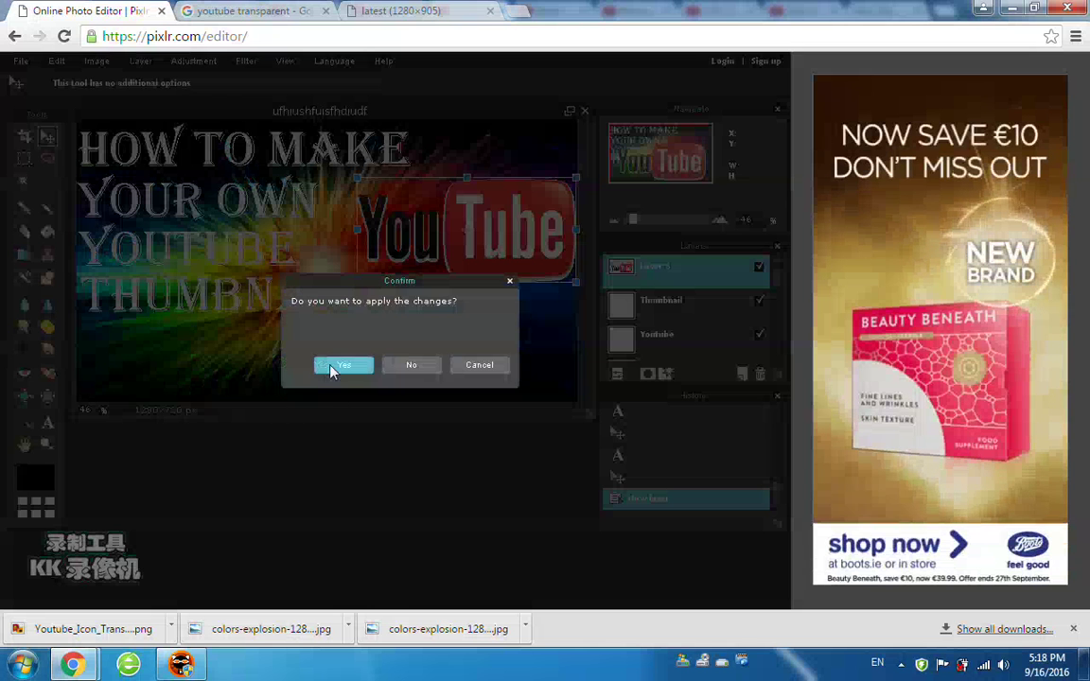
left_click(331, 371)
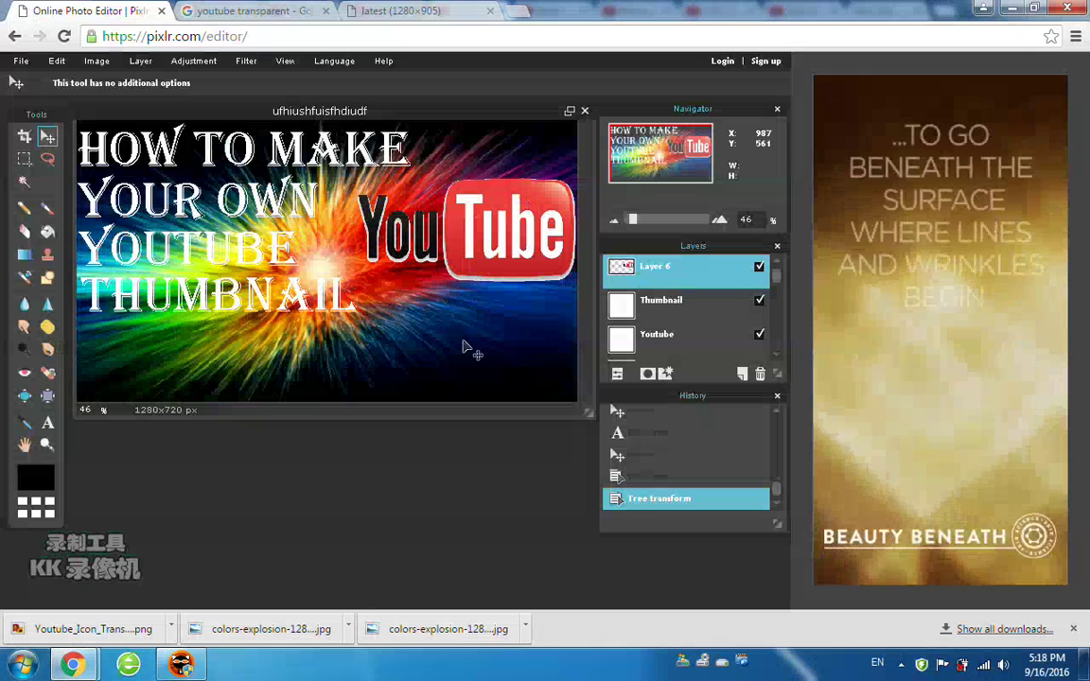
Step: Search Google Images for "youtube thumbnail transparent" and look through the results for a usable graphic
left_click(221, 9)
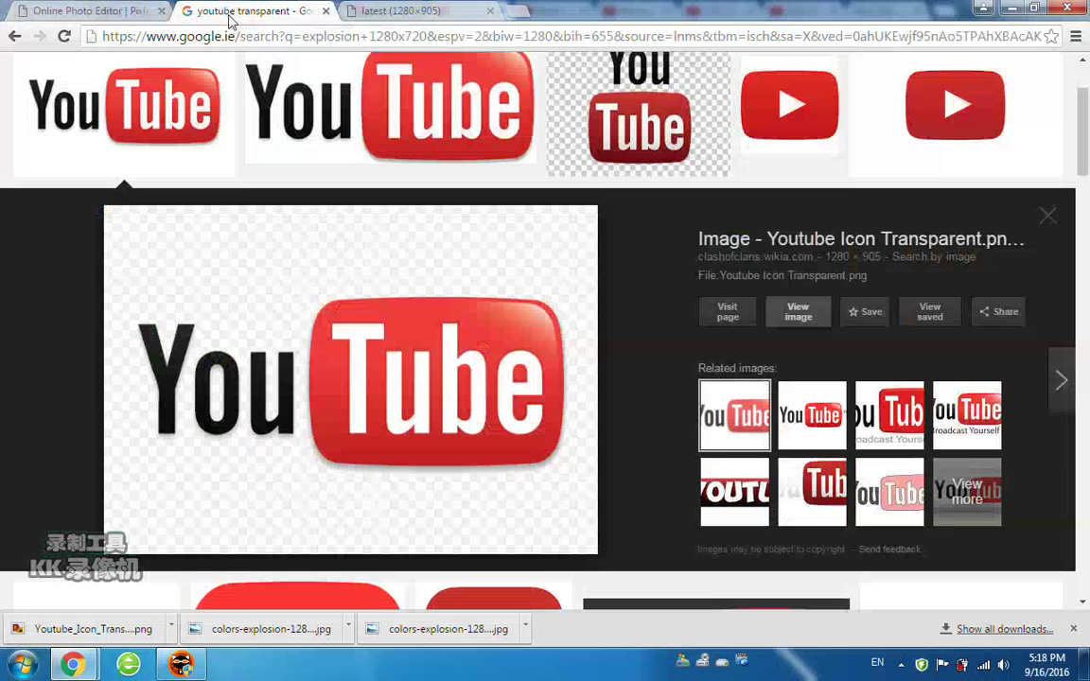
scroll(189, 151, "up", 2)
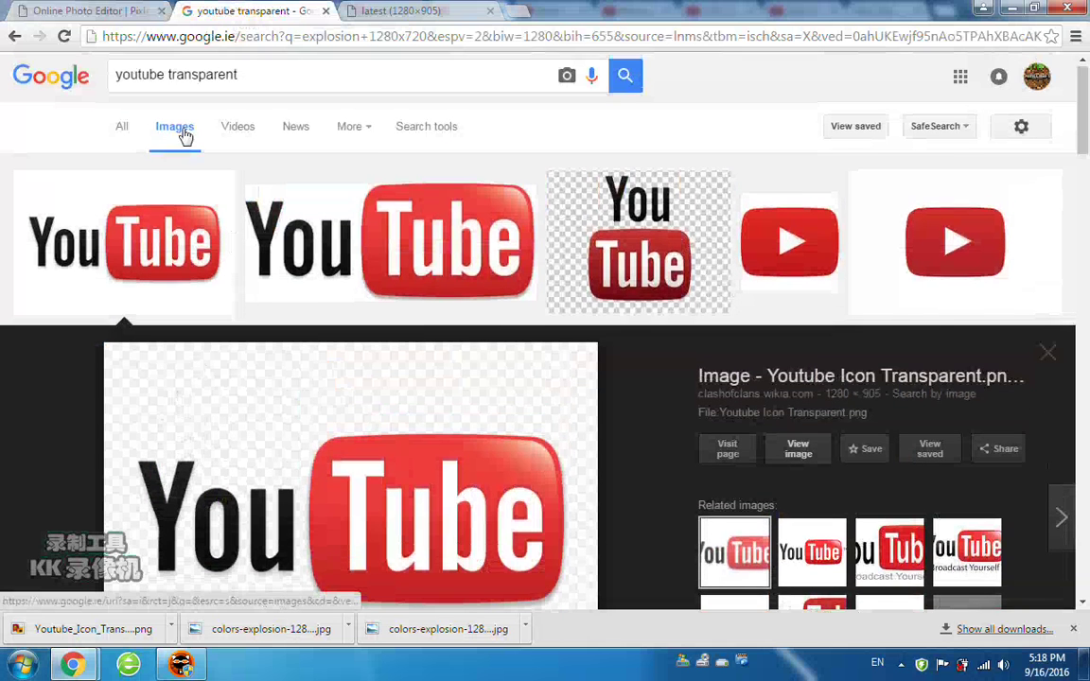
left_click(166, 77)
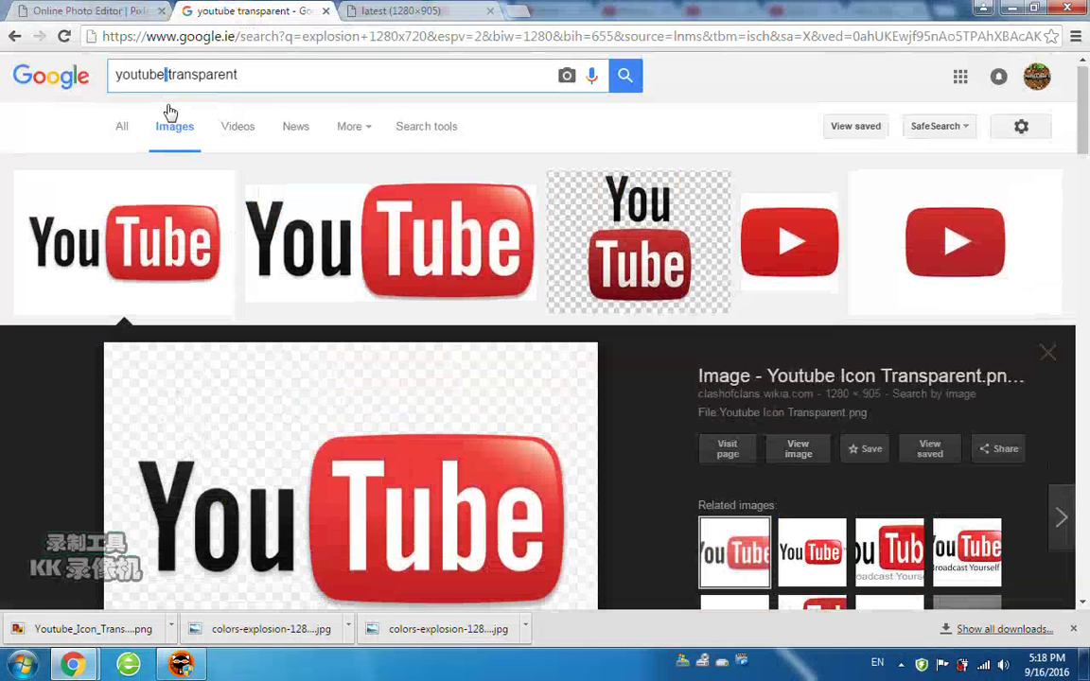
type("thumbnail")
left_click(168, 104)
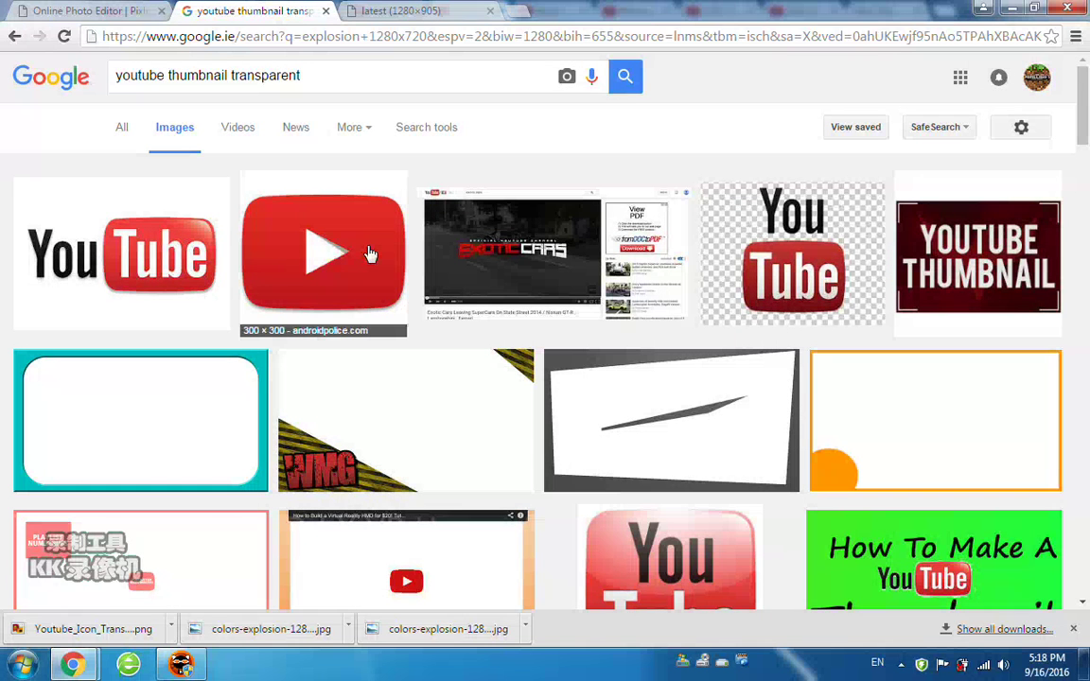
scroll(379, 327, "down", 5)
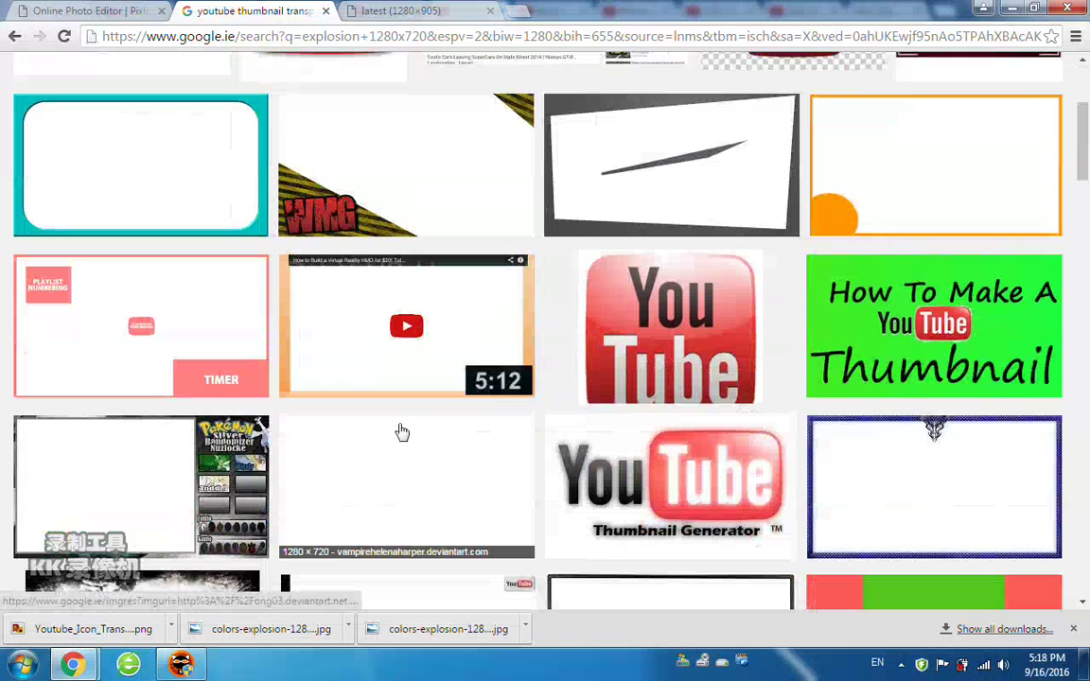
scroll(407, 379, "up", 1)
scroll(402, 451, "up", 2)
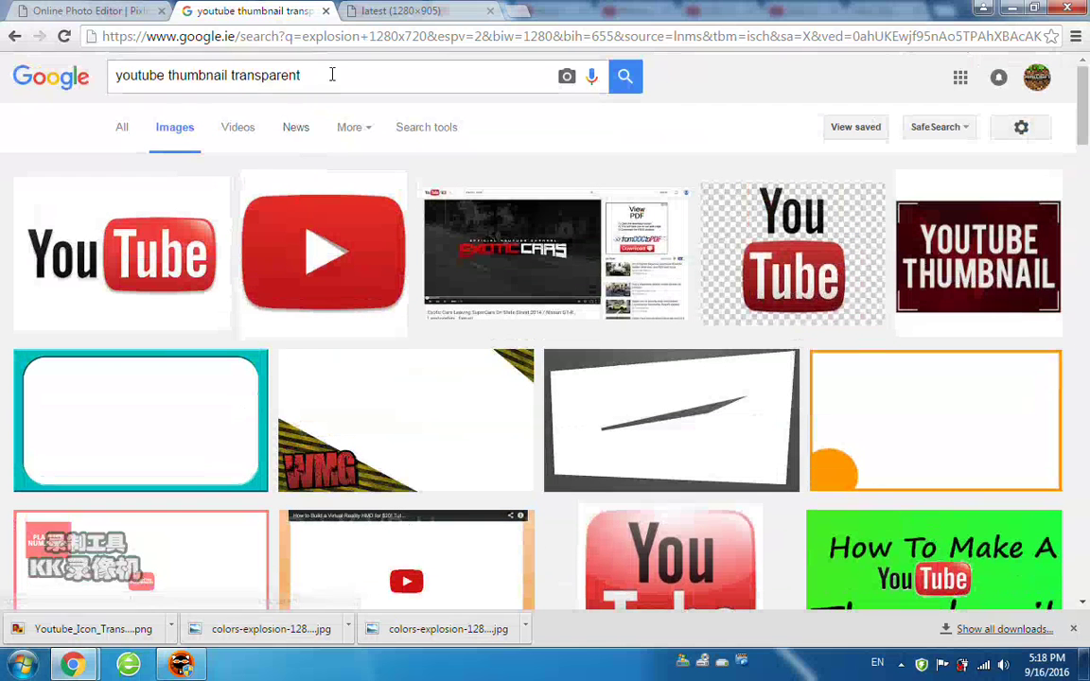
Step: Change the image search to "Cursor transparent"
left_click_drag(226, 75, 13, 151)
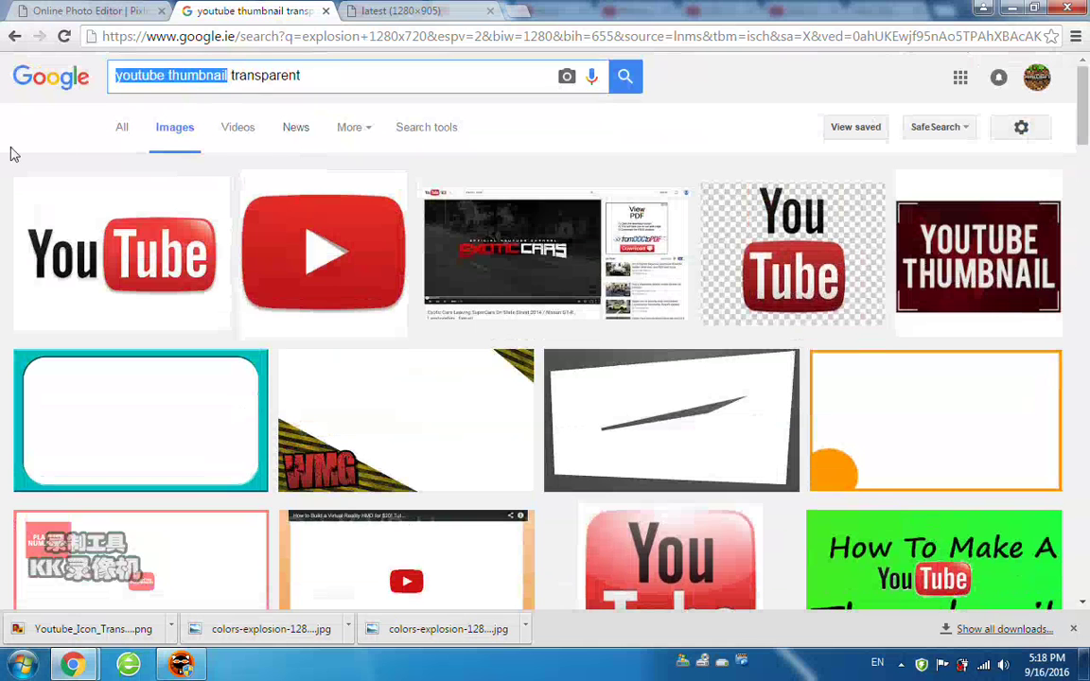
key("BackSpace")
type("Cursor")
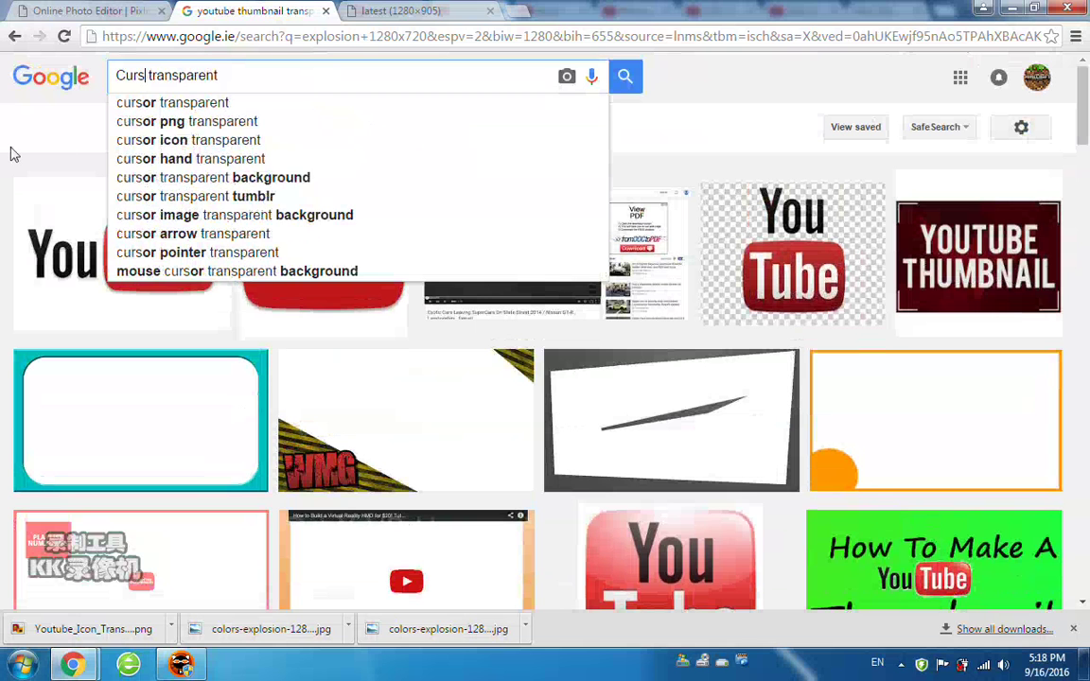
key("Return")
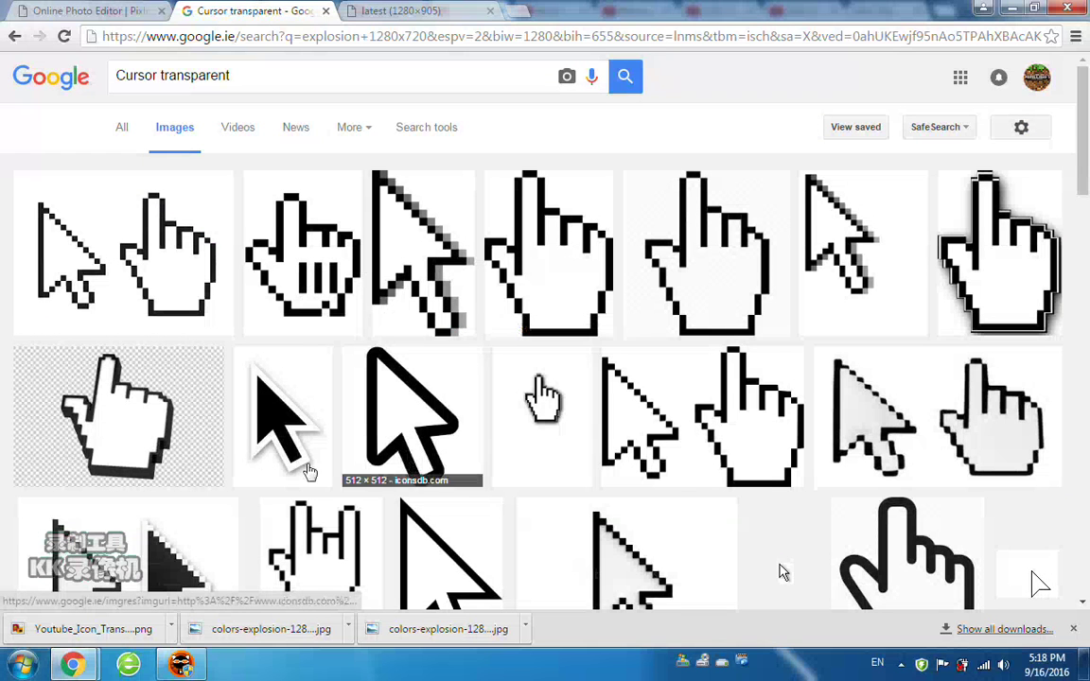
Step: Compare the cursor image results and preview the shadowed hand cursor from Clker.com
scroll(542, 483, "down", 1)
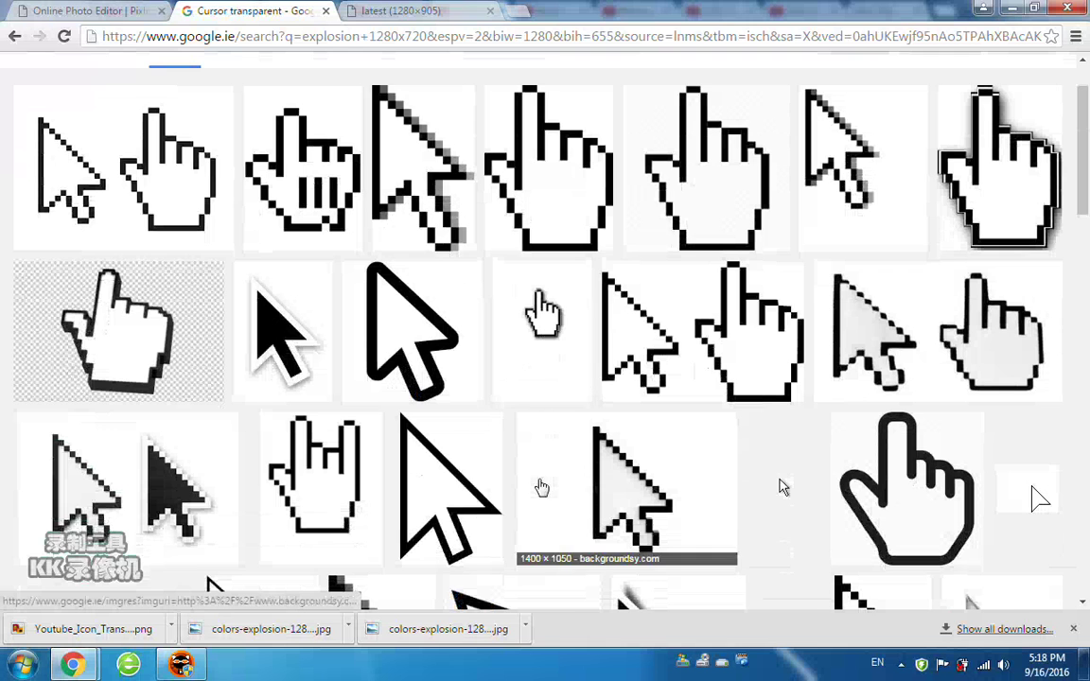
scroll(542, 485, "down", 1)
scroll(537, 476, "down", 1)
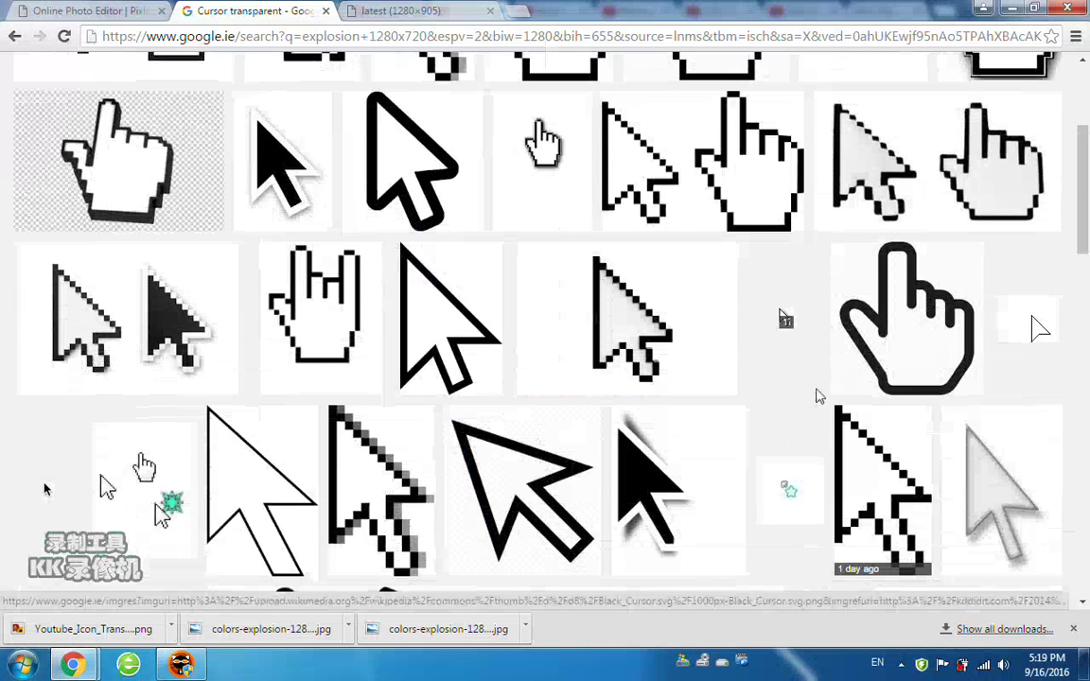
scroll(804, 345, "up", 1)
scroll(810, 347, "up", 2)
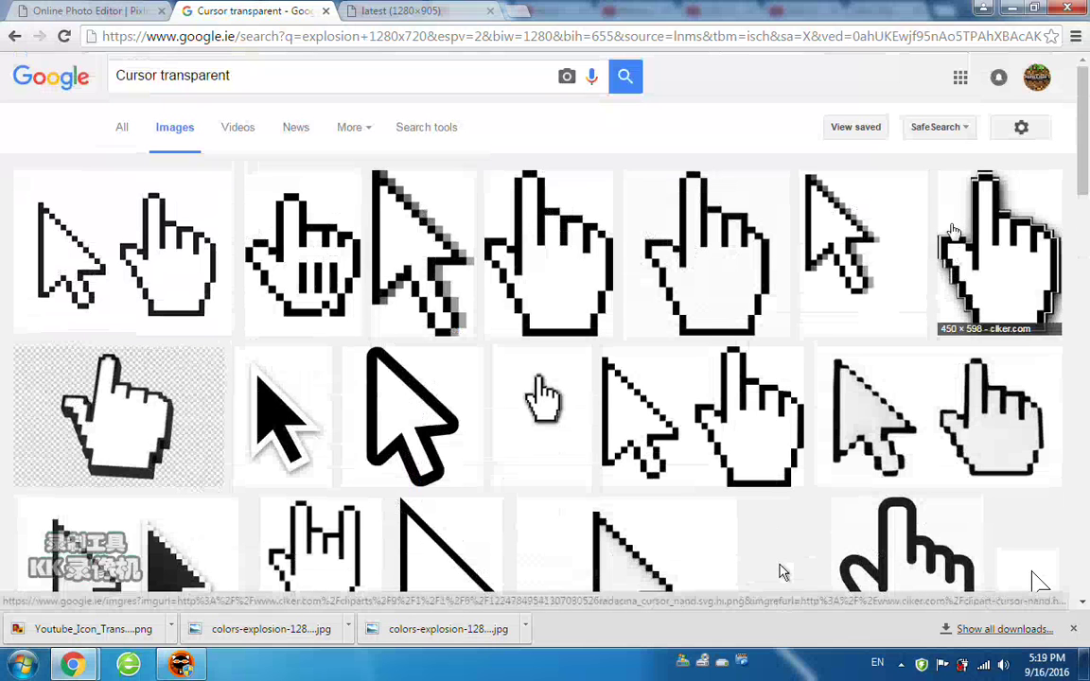
left_click(697, 284)
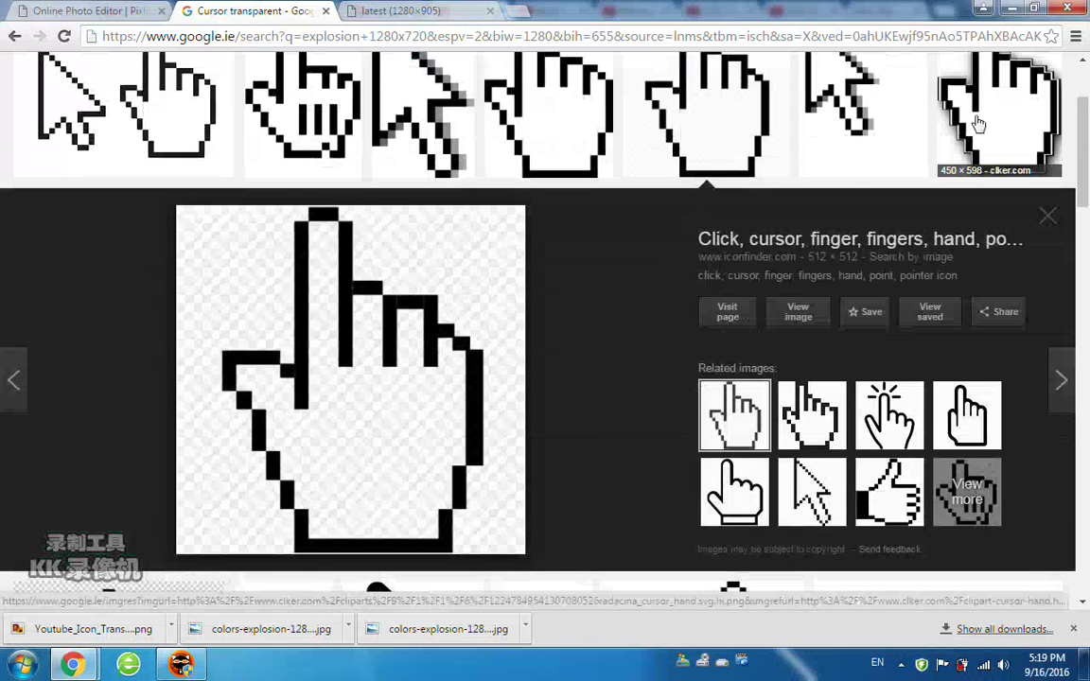
left_click(974, 121)
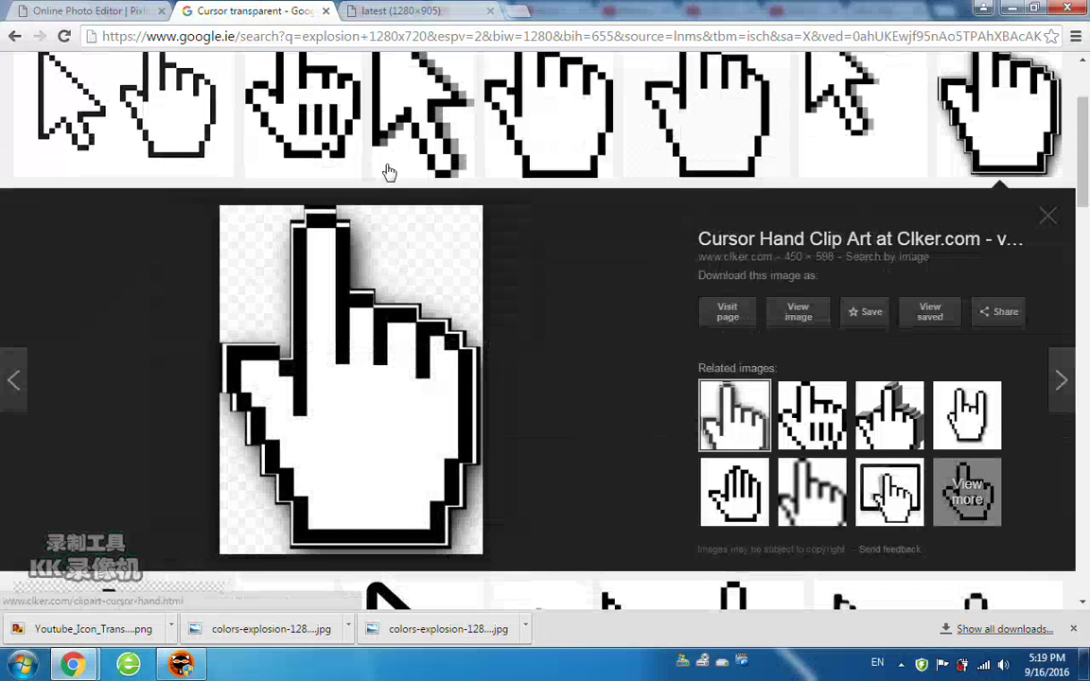
left_click(517, 159)
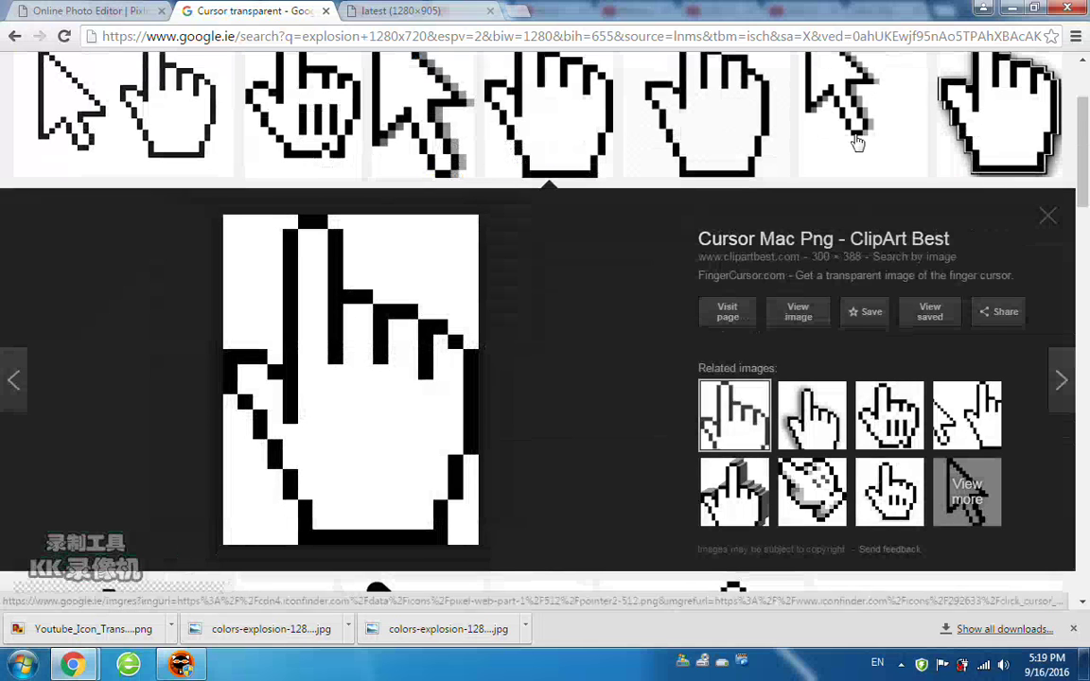
left_click(996, 178)
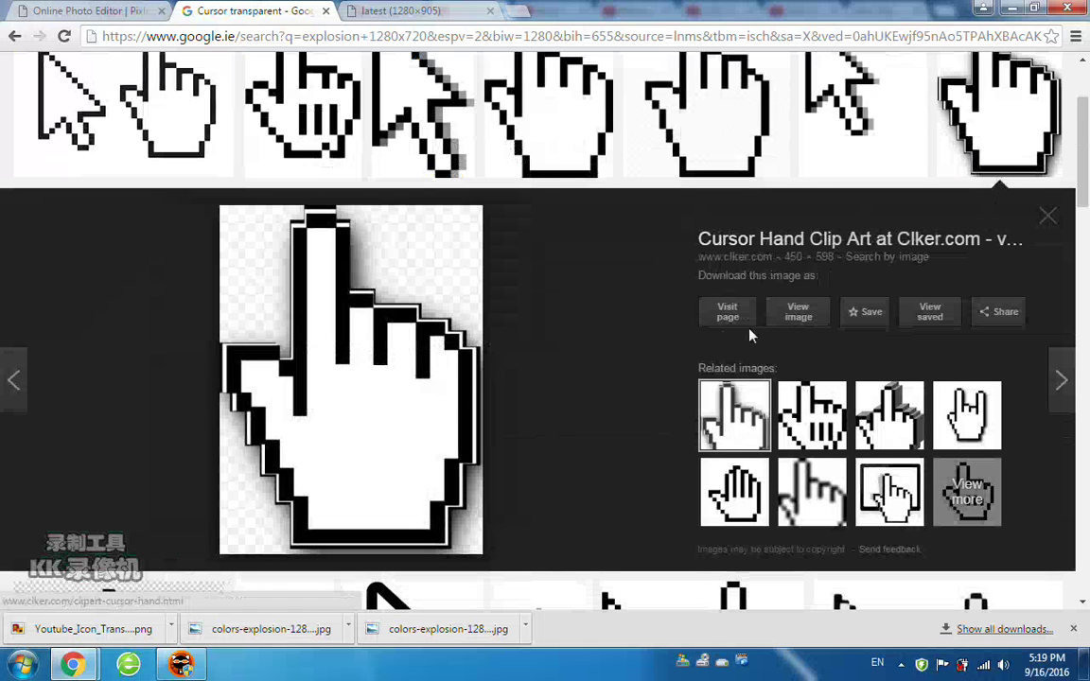
Step: View the hand cursor image at full size, close the old YouTube logo page, and save the cursor image to Downloads under its suggested name
left_click(800, 313)
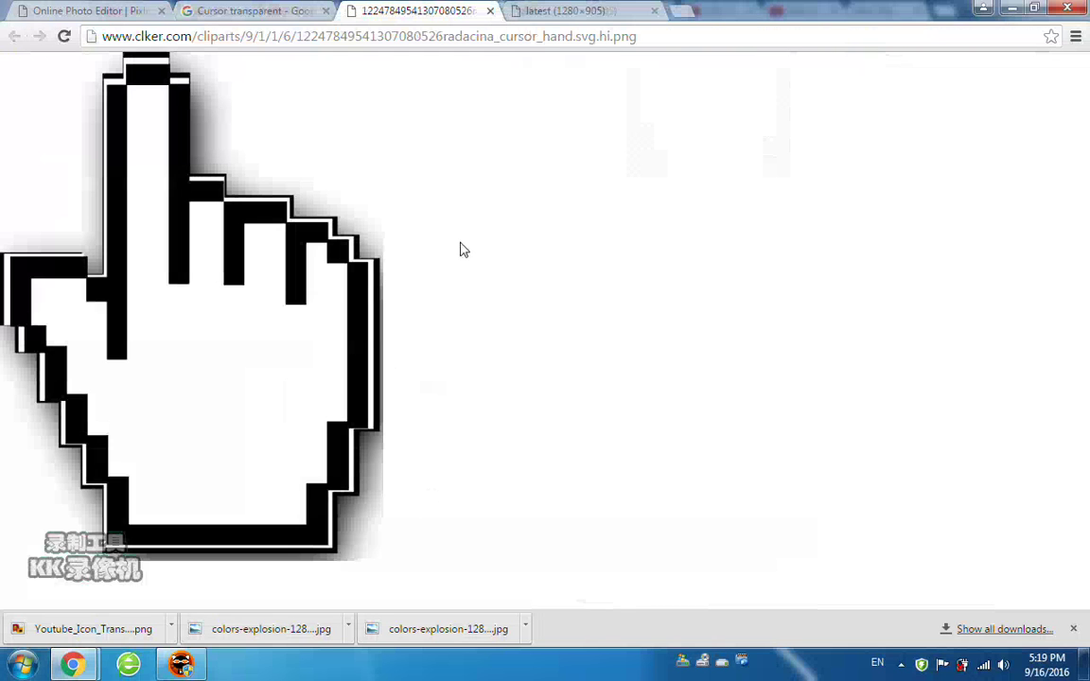
left_click(655, 11)
right_click(121, 274)
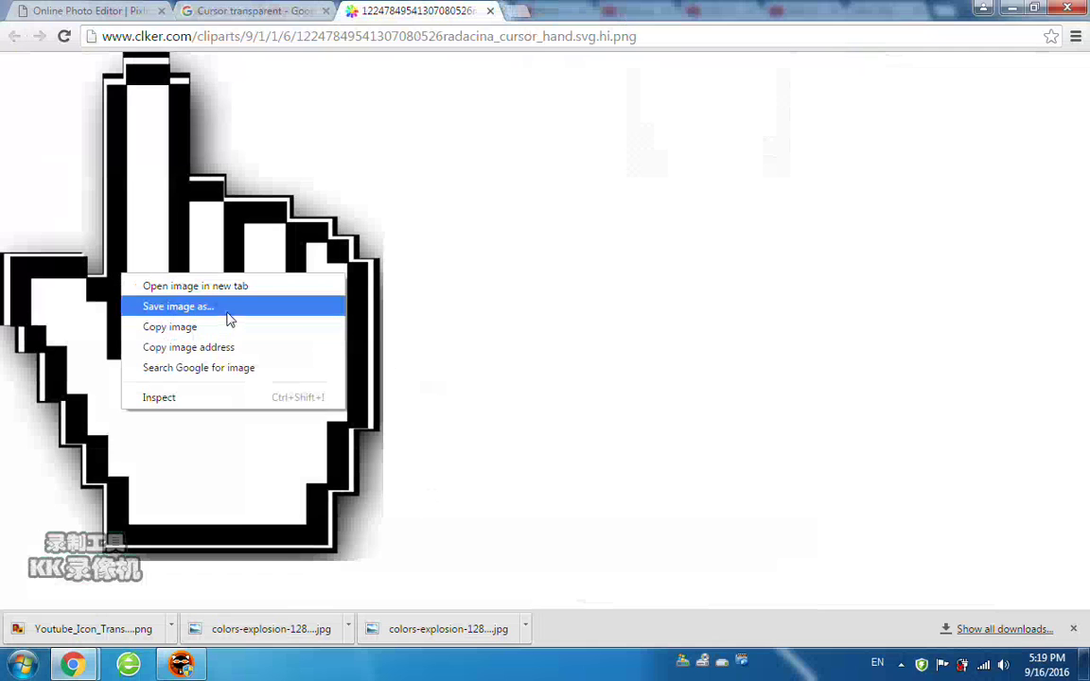
left_click(227, 316)
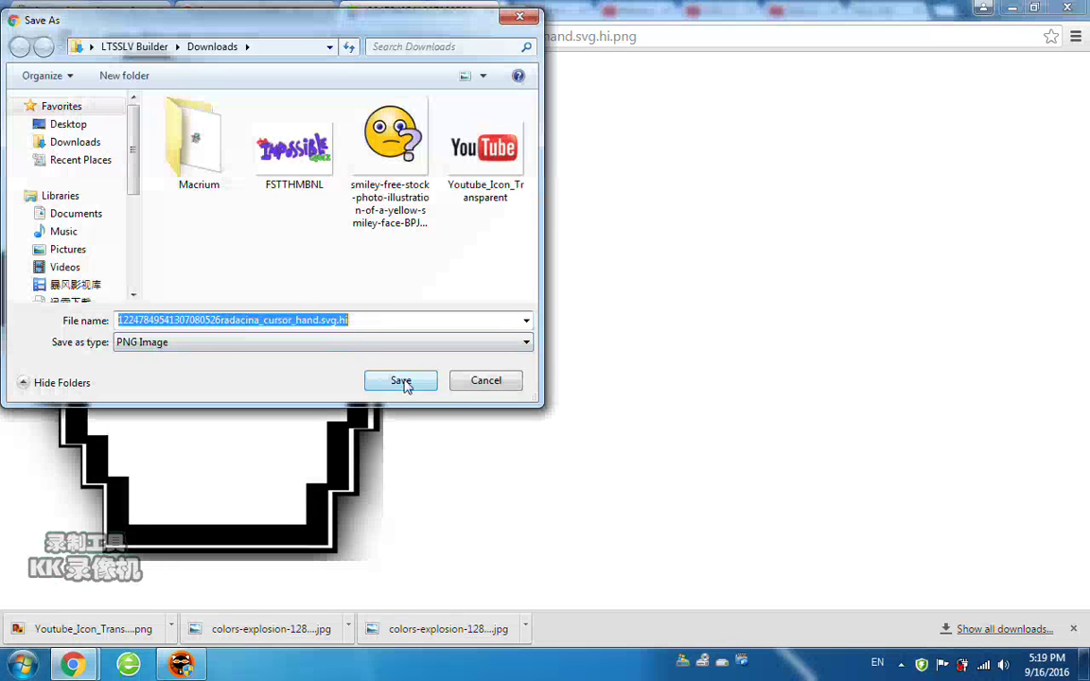
left_click(400, 381)
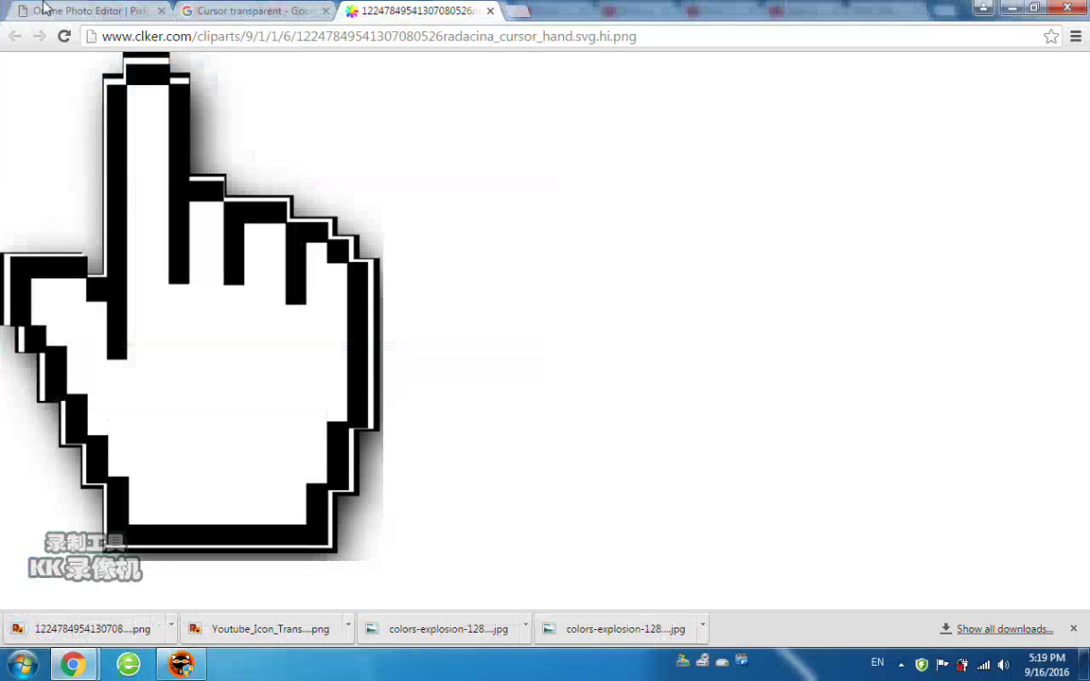
Step: Return to Pixlr Editor and open the downloaded radacina_cursor_hand image from Downloads
left_click(8, 10)
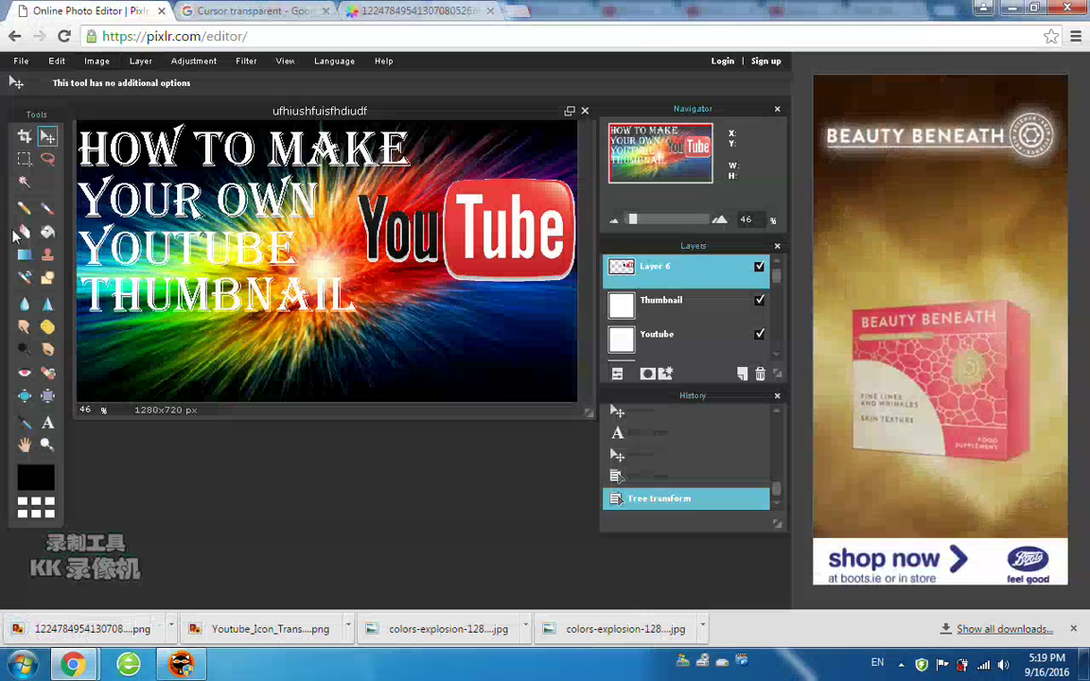
key("ctrl+shift+o")
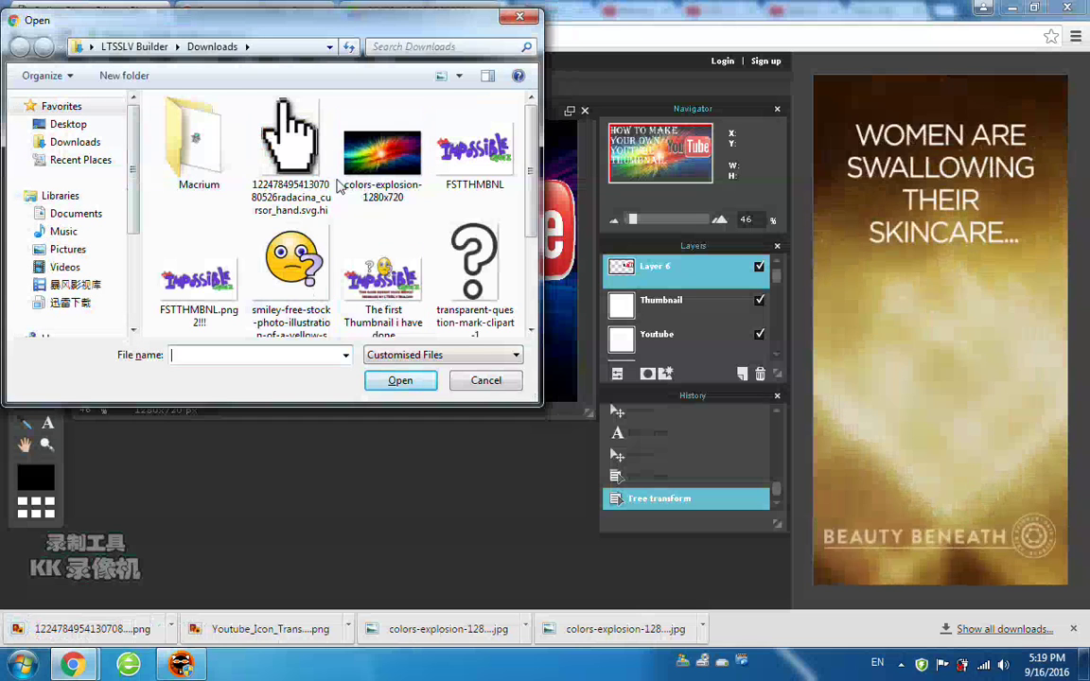
double_click(290, 152)
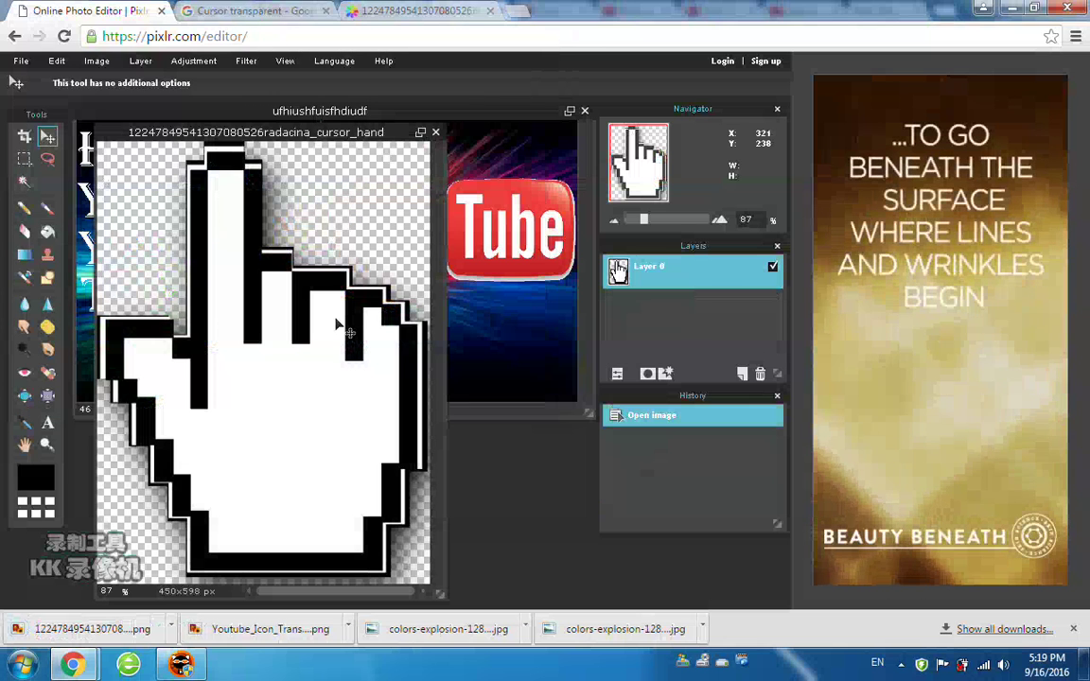
Step: Copy the entire hand cursor image, close its window, and paste it into the thumbnail as a new layer
key("ctrl+a")
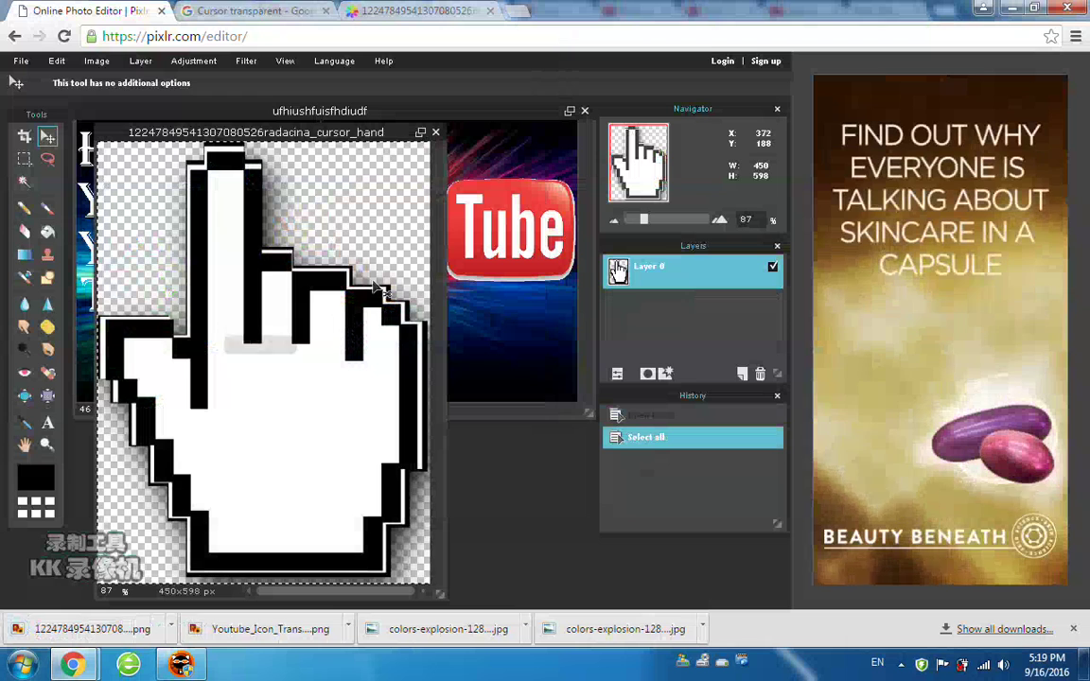
key("ctrl+c")
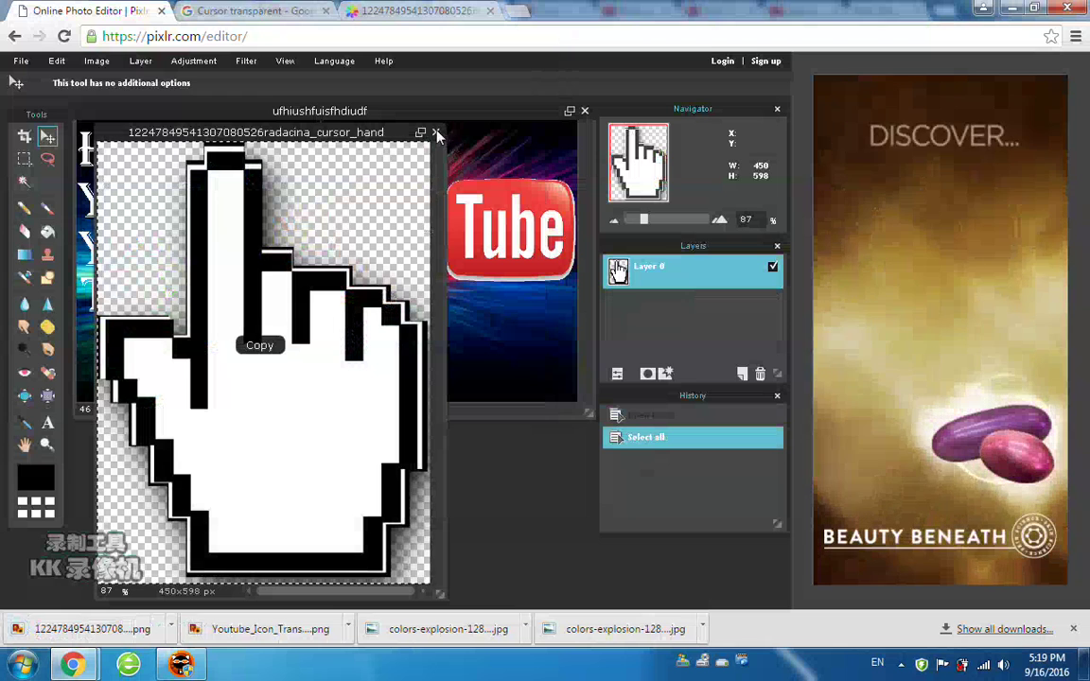
left_click(436, 132)
left_click(410, 365)
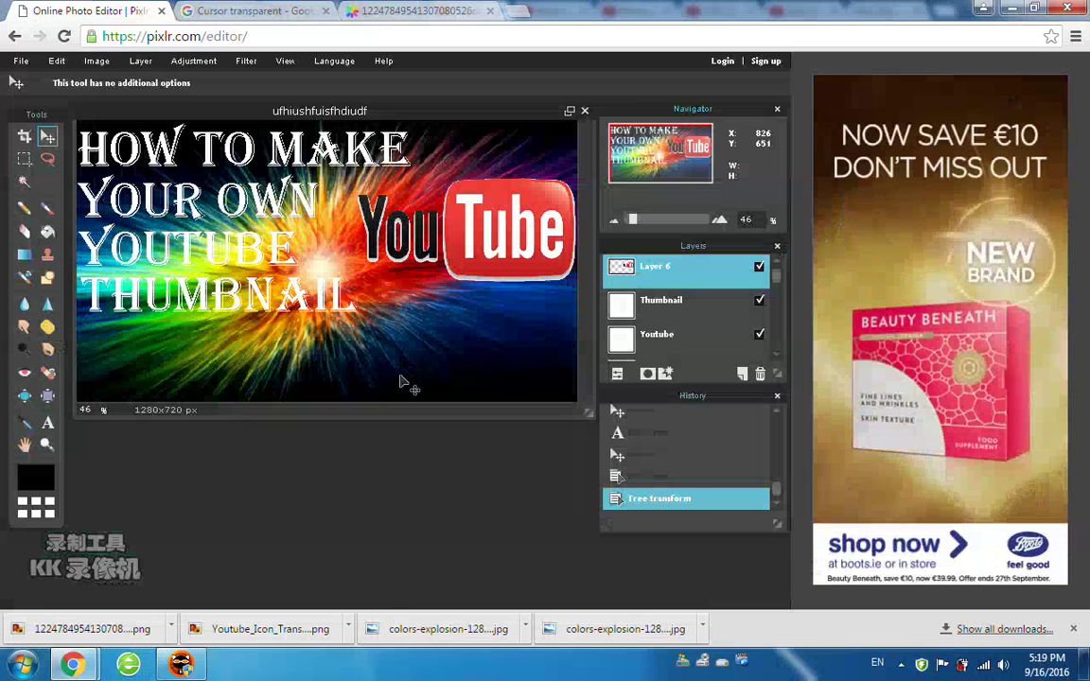
key("ctrl+v")
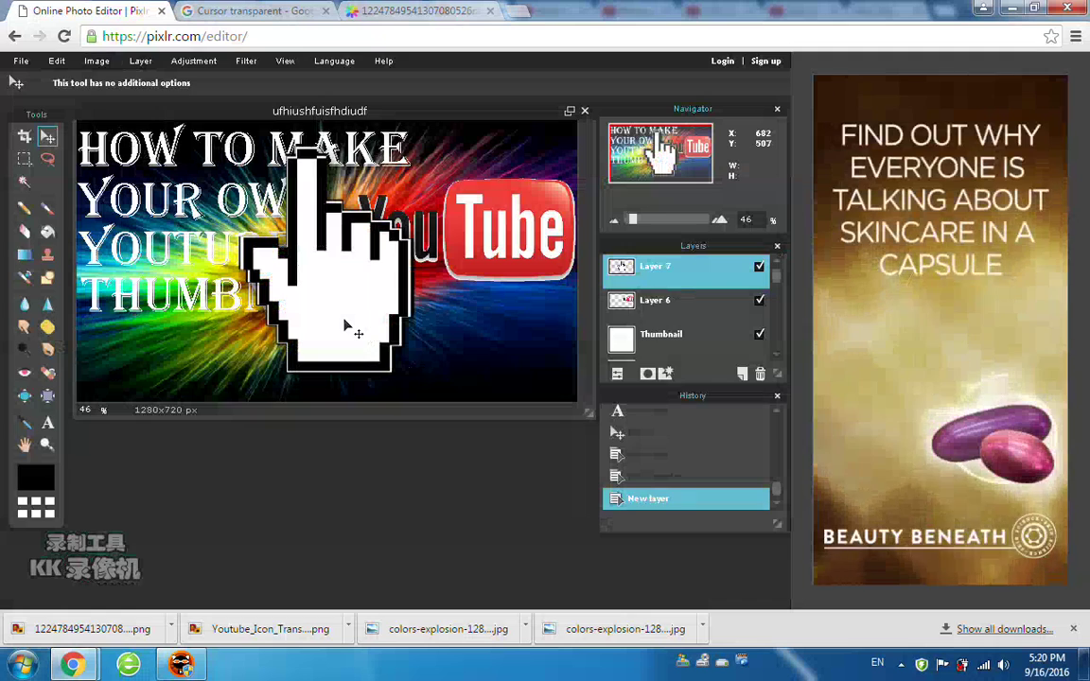
Step: Free transform the hand cursor layer, shrinking it and placing its fingertip at the lower edge of the red Tube logo
key("ctrl+t")
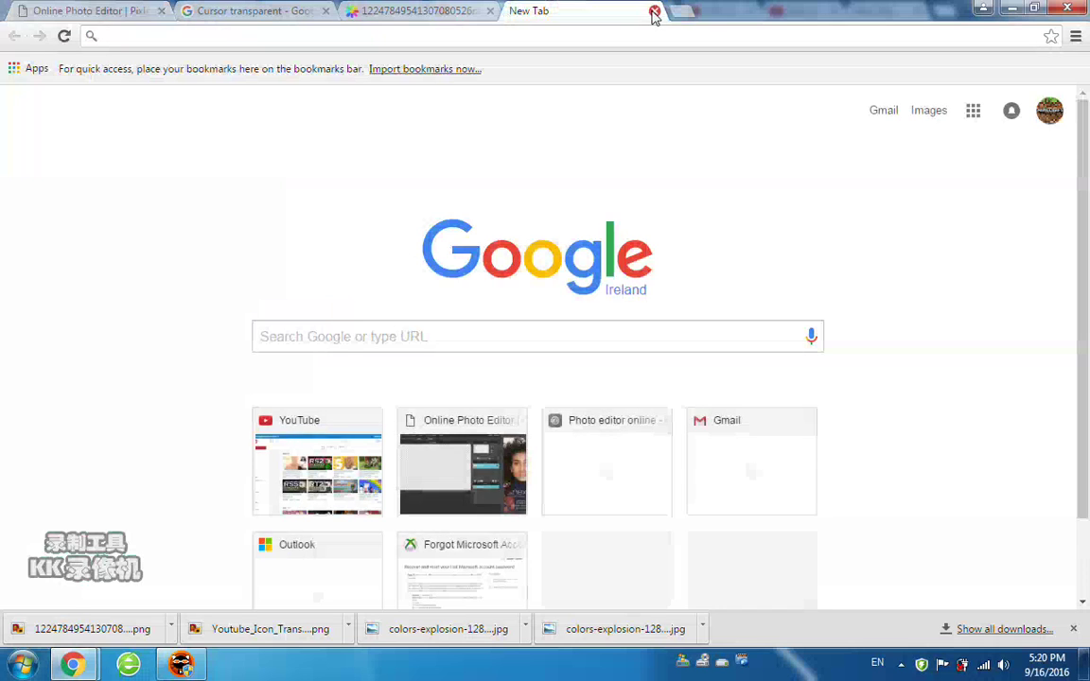
left_click(654, 12)
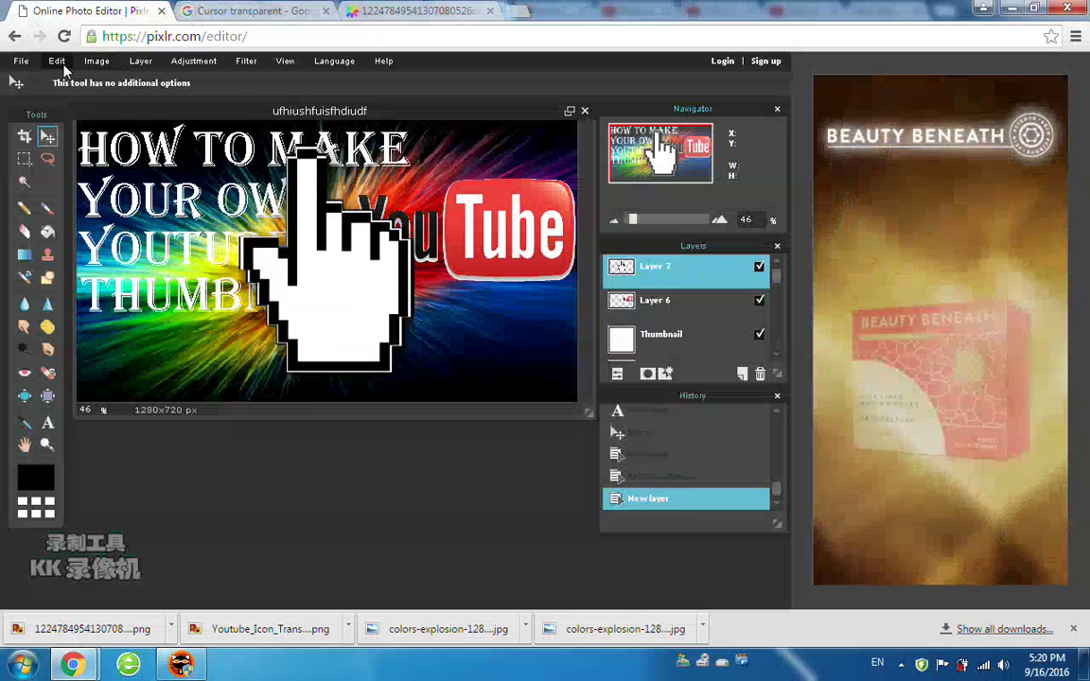
left_click(58, 62)
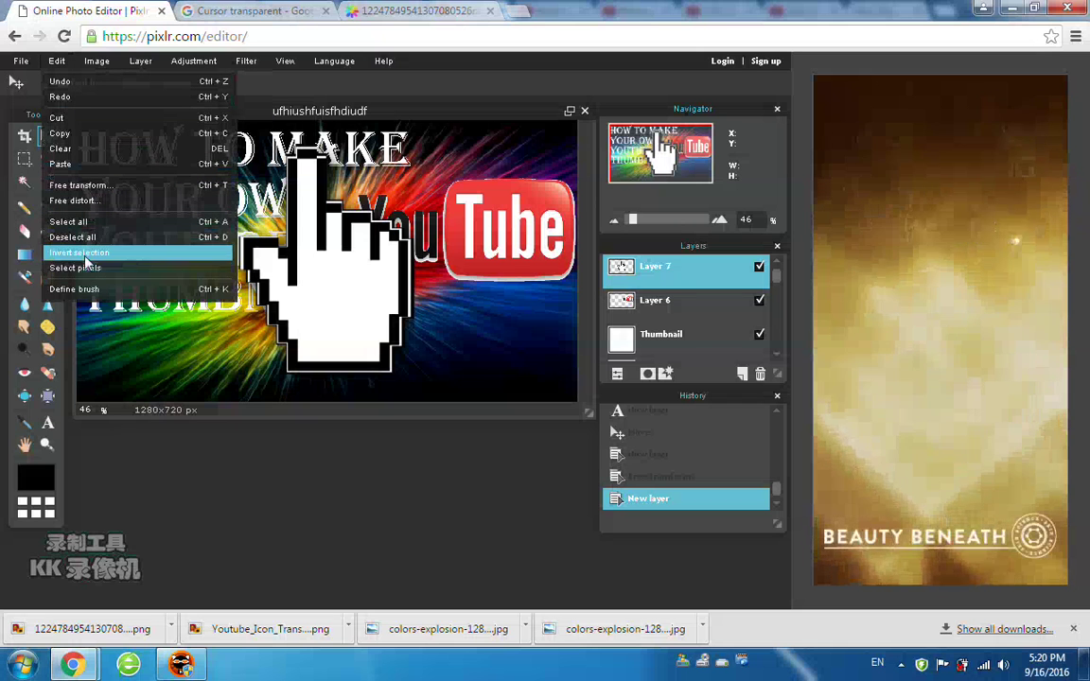
left_click(90, 189)
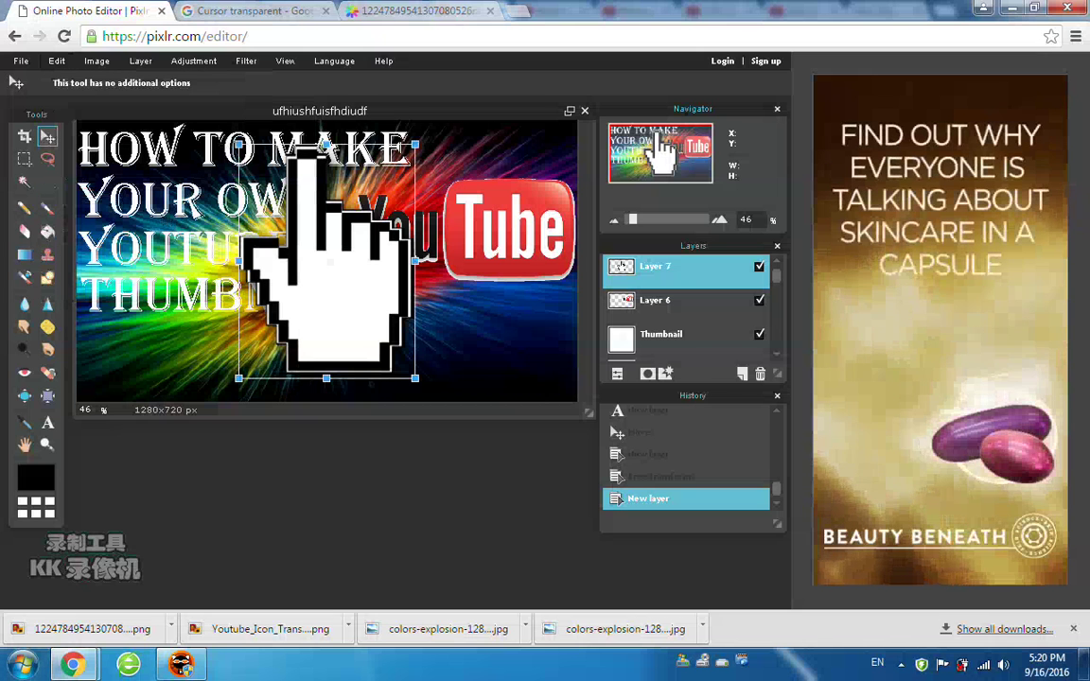
left_click_drag(217, 134, 288, 209)
left_click_drag(329, 276, 473, 322)
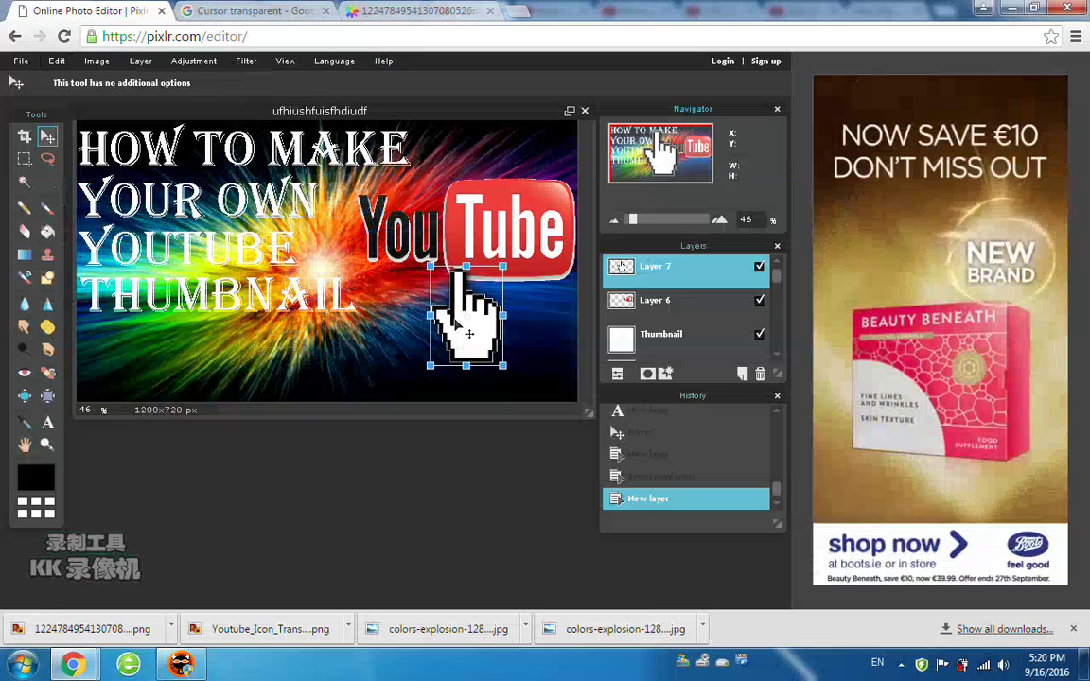
left_click(387, 344)
left_click(343, 364)
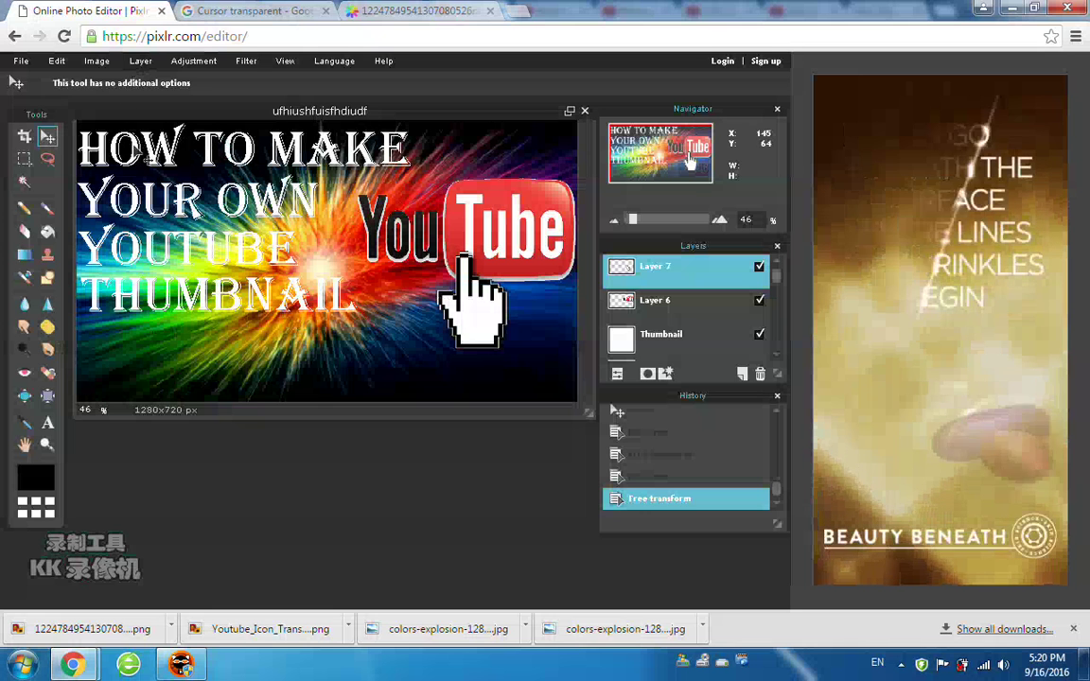
left_click(138, 63)
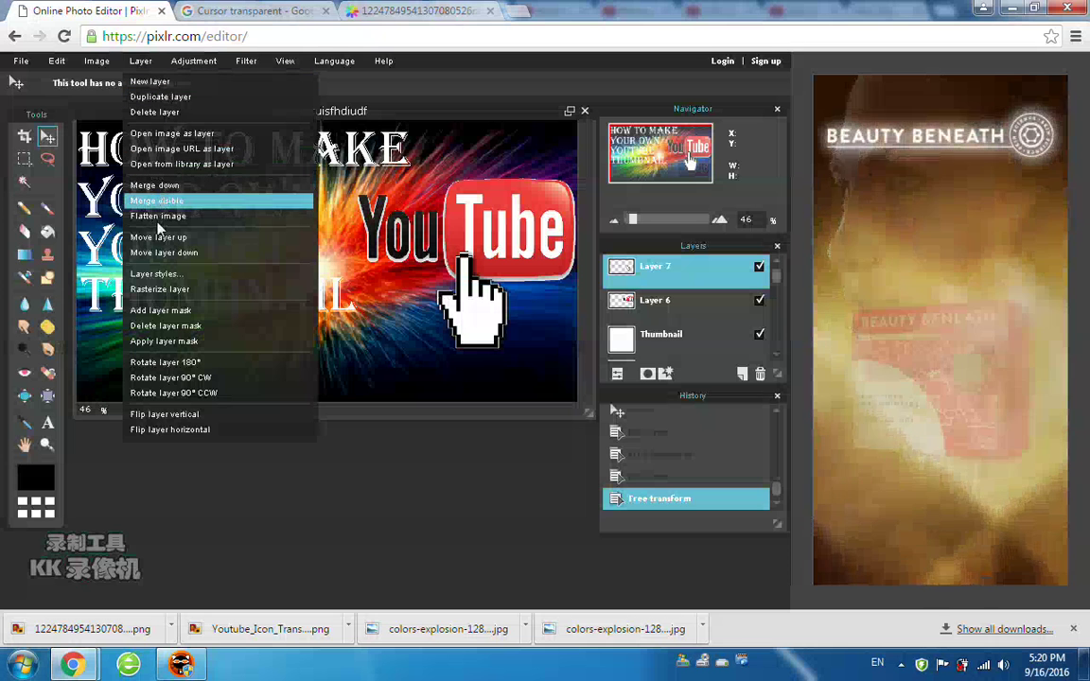
left_click(151, 274)
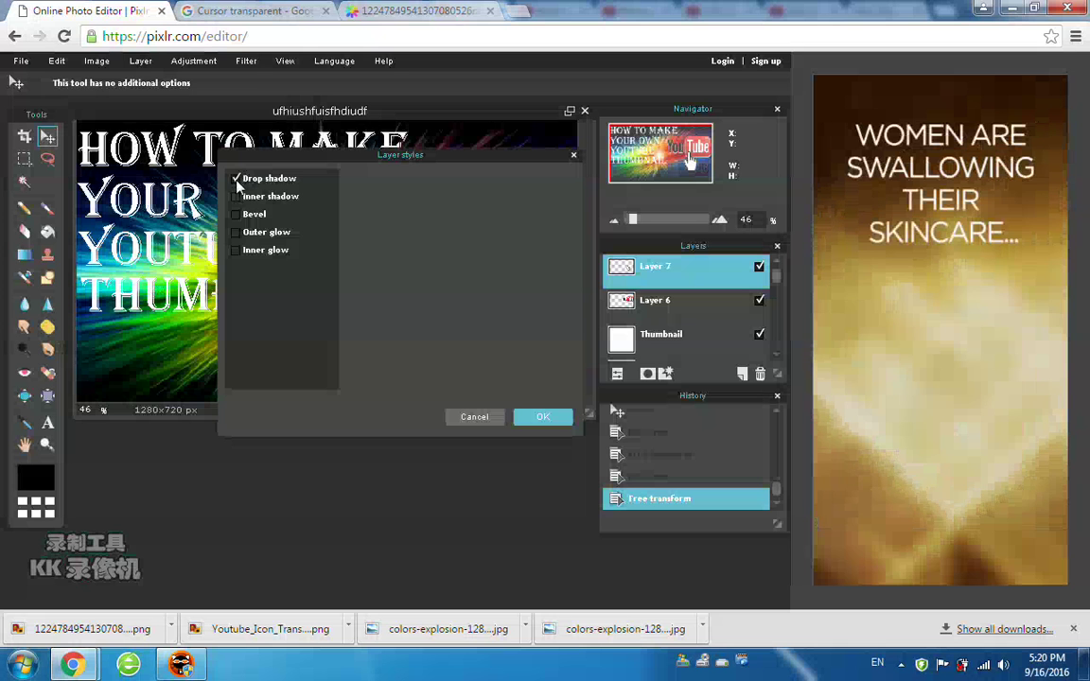
left_click_drag(403, 166, 365, 388)
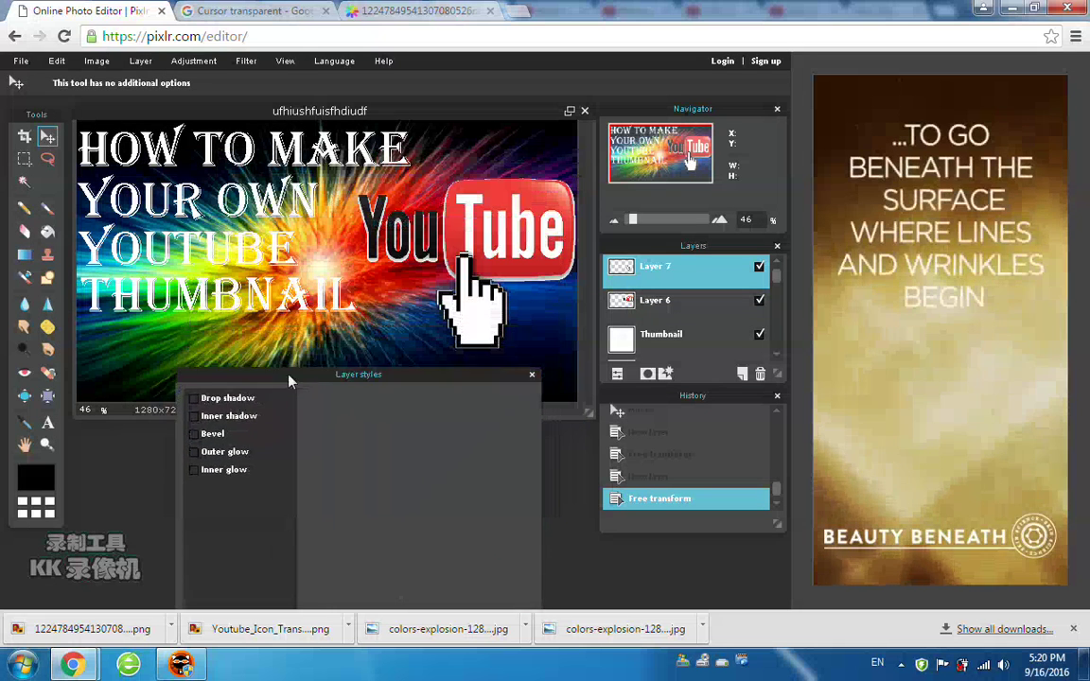
left_click(195, 399)
left_click(195, 398)
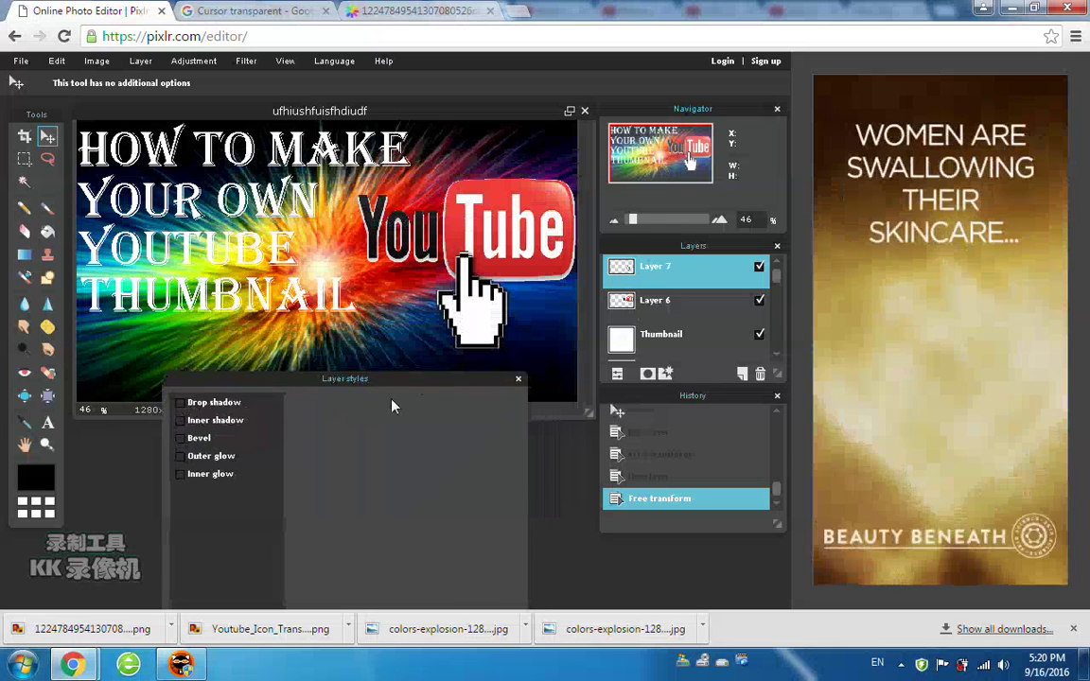
left_click_drag(423, 378, 340, 397)
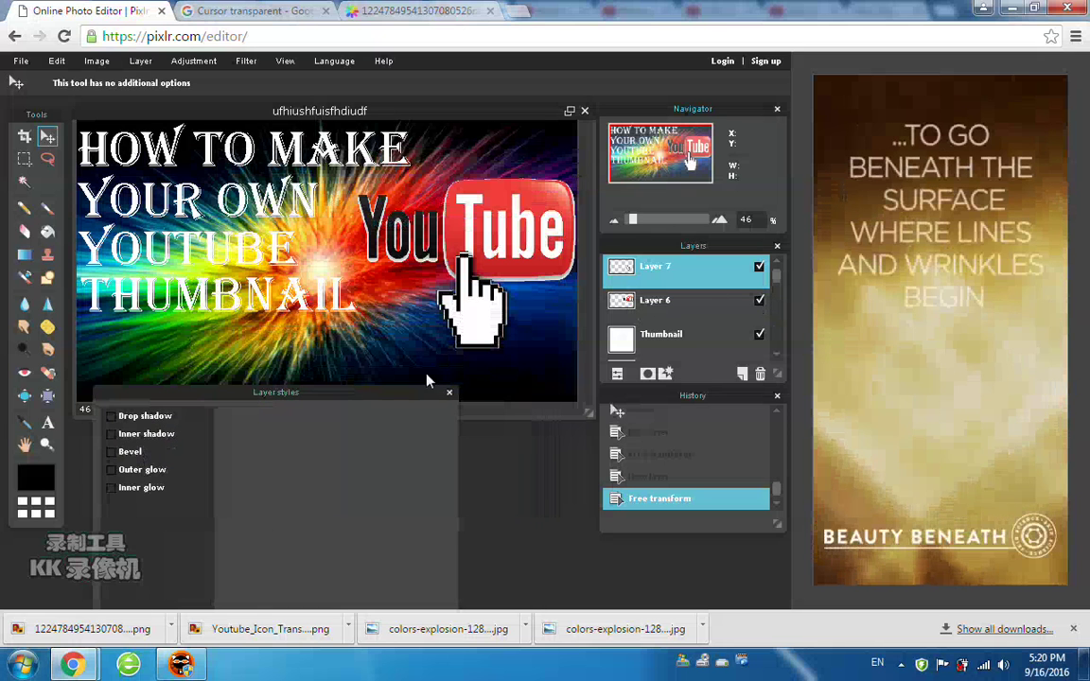
left_click(450, 392)
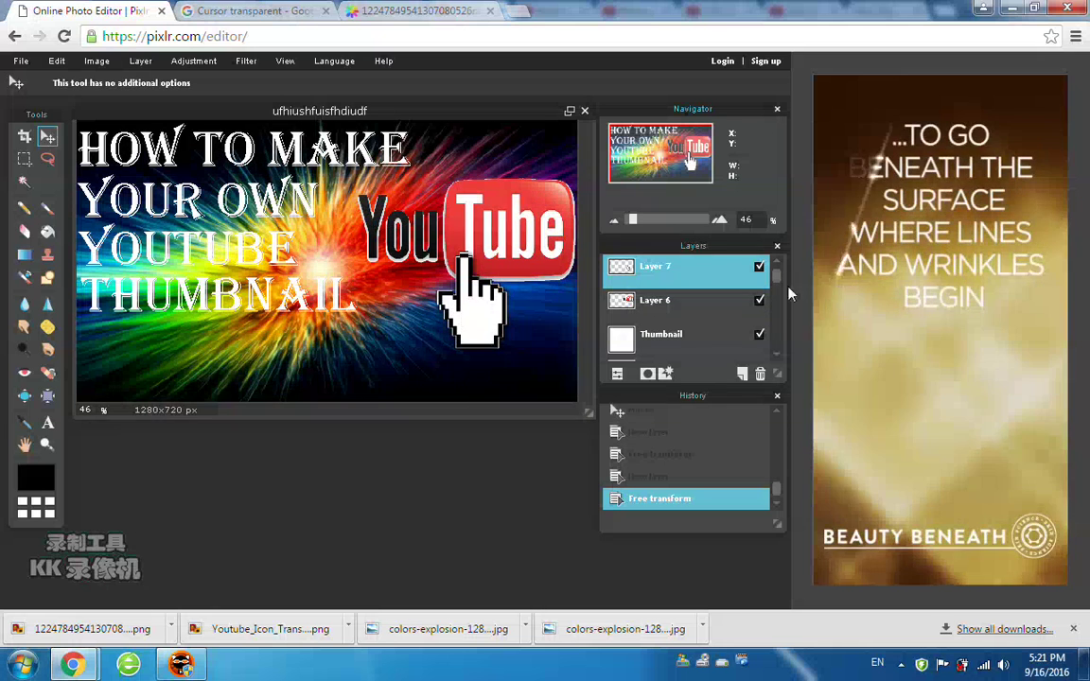
Step: Turn on the Drop shadow and Bevel layer styles for the "How to make" text layer
left_click_drag(776, 276, 768, 331)
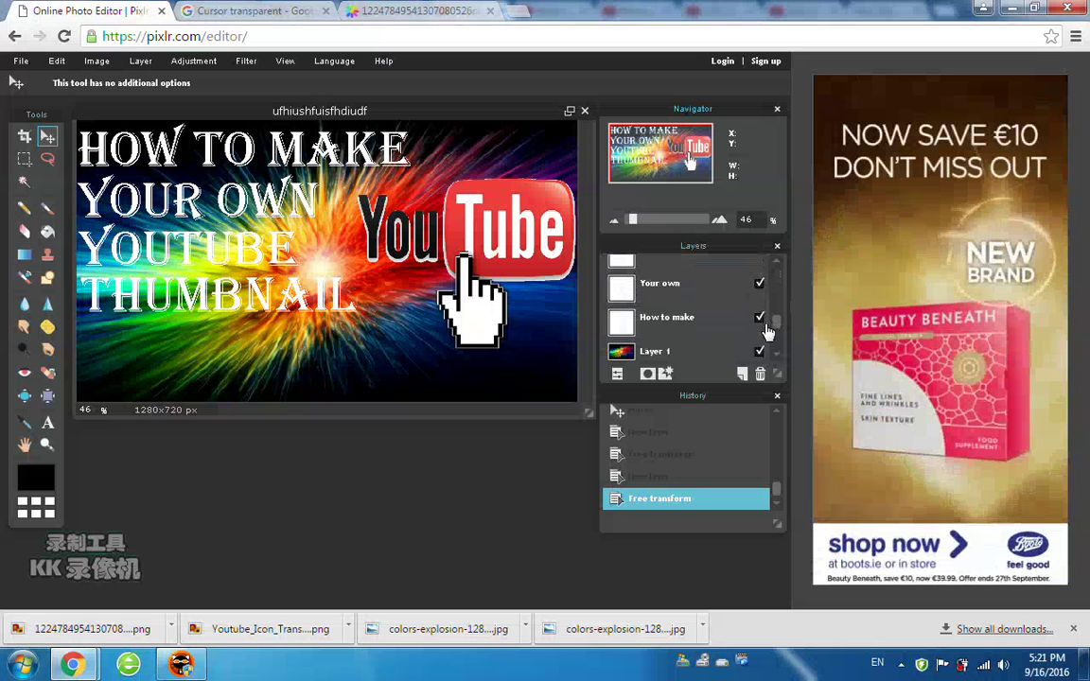
left_click(688, 331)
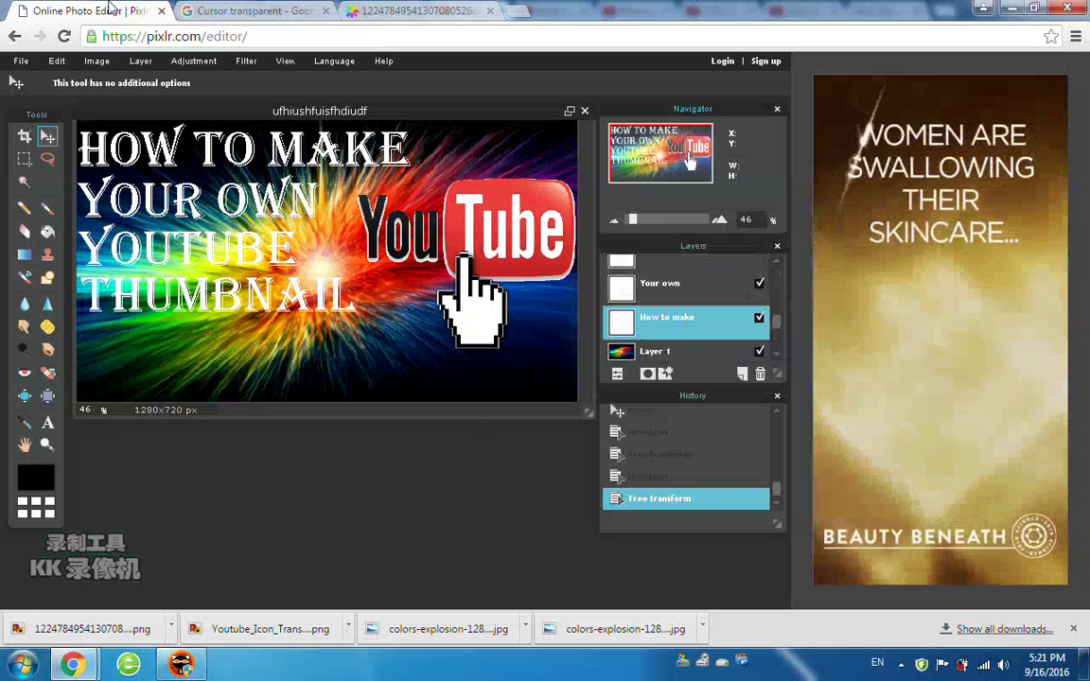
left_click(138, 63)
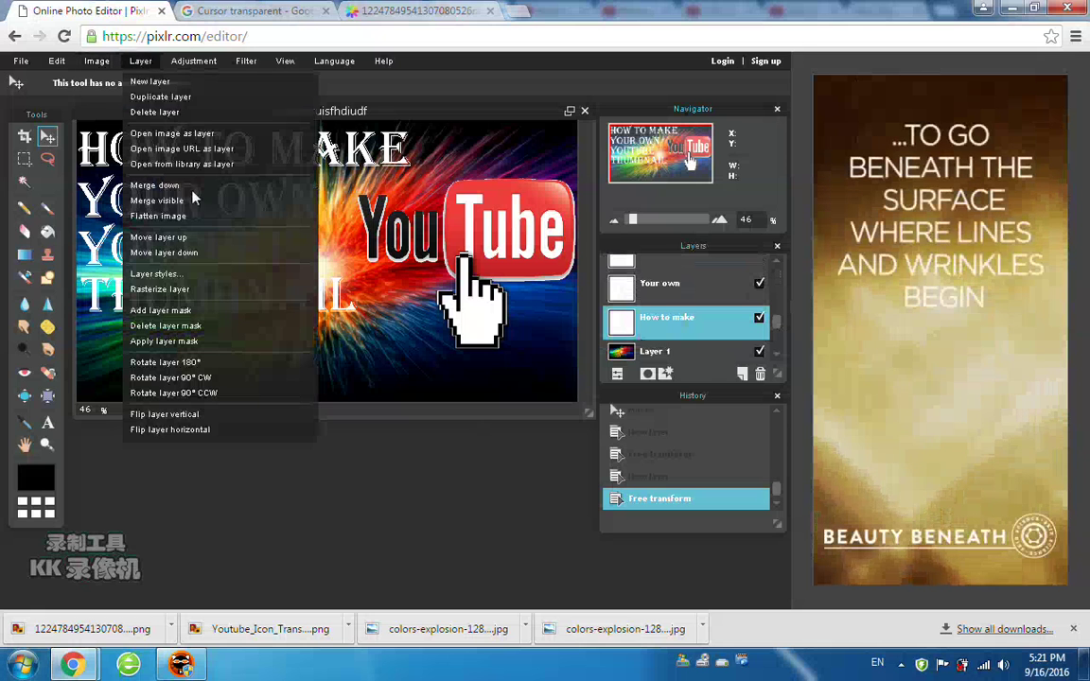
left_click(212, 273)
left_click(120, 347)
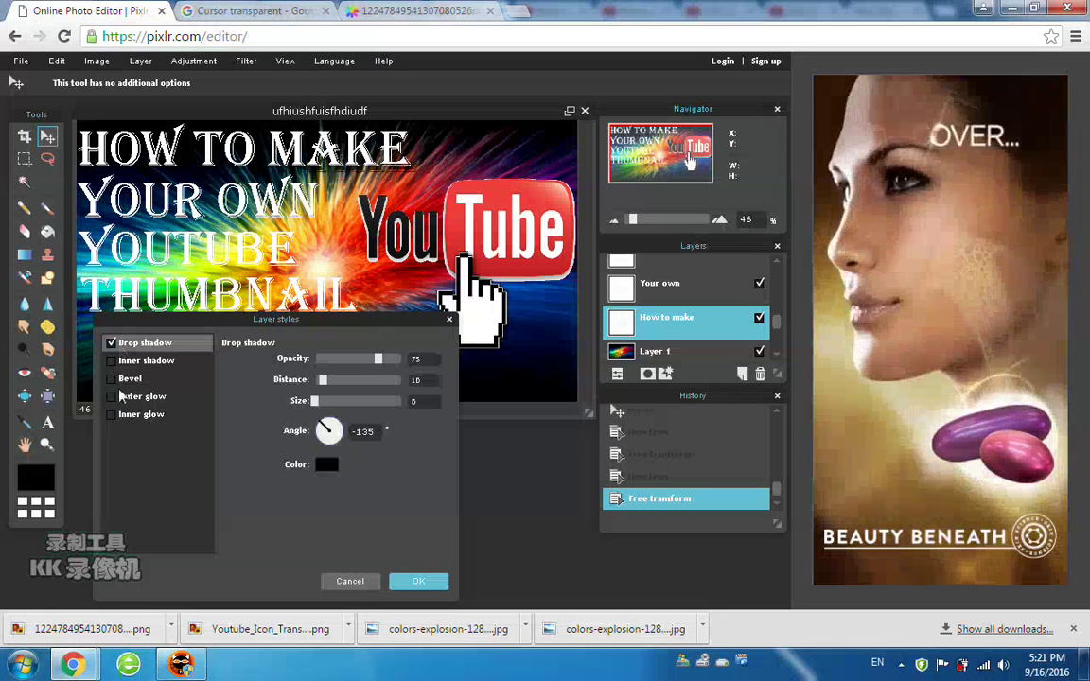
left_click(128, 379)
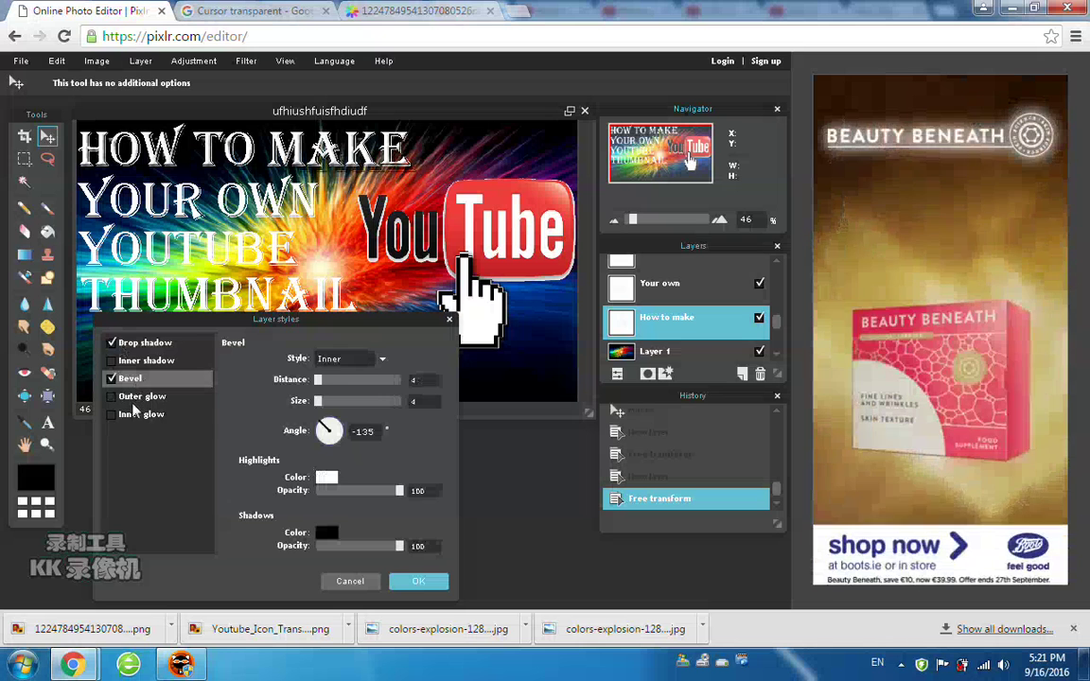
Step: Try the glow options on the "How to make" layer and leave Inner shadow, Outer glow and Inner glow enabled
left_click(132, 416)
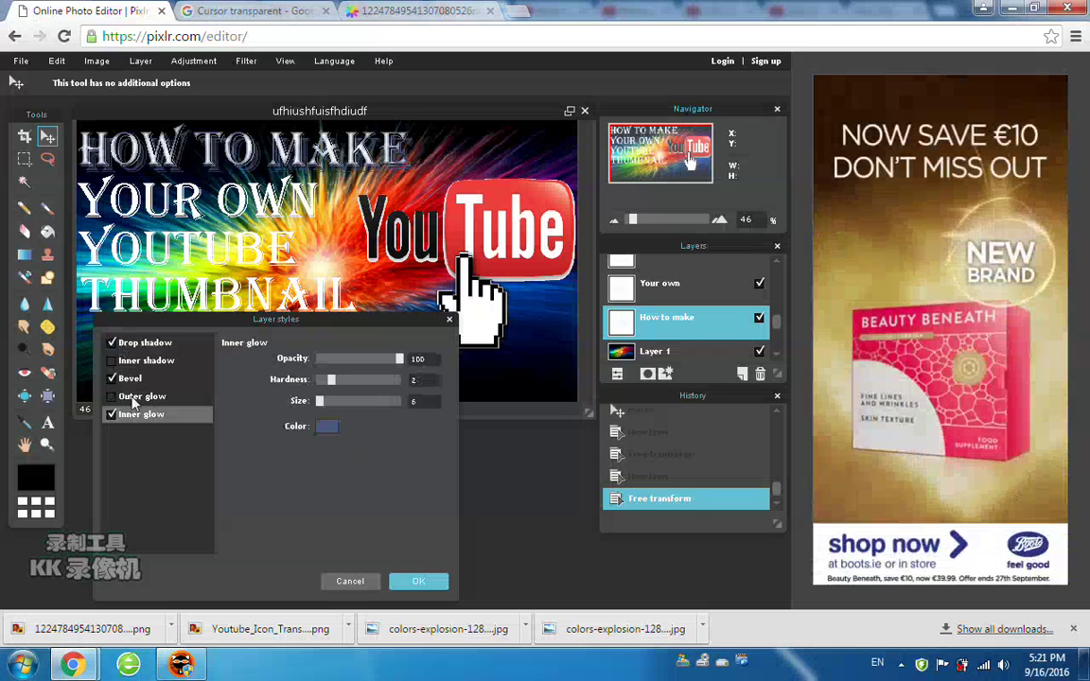
left_click(112, 416)
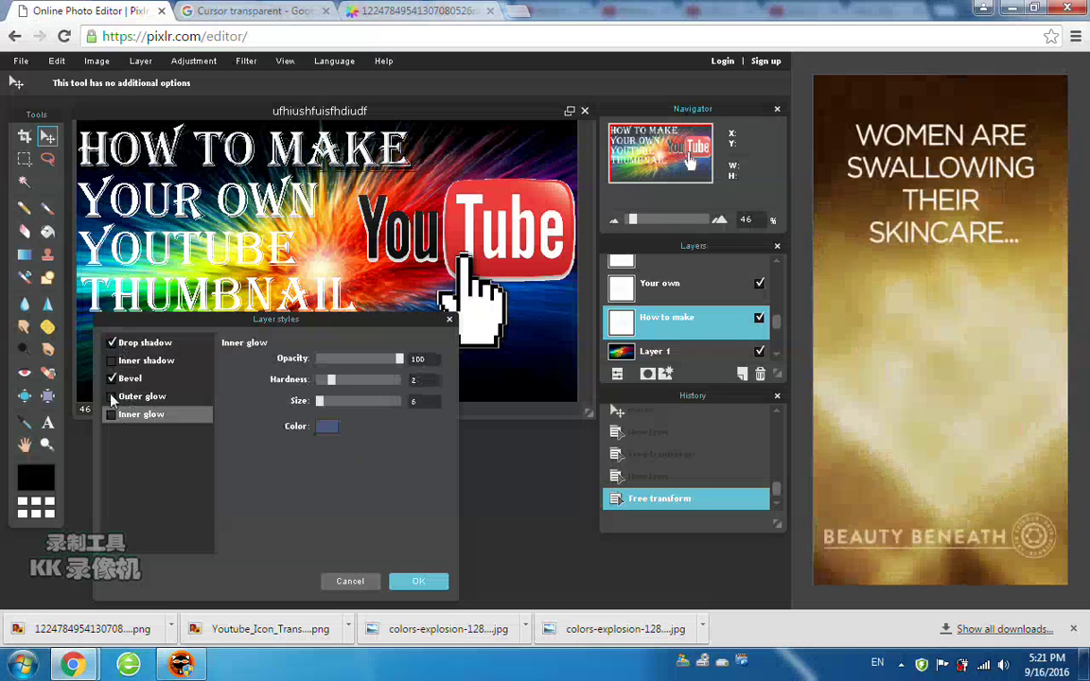
left_click(112, 397)
left_click(112, 398)
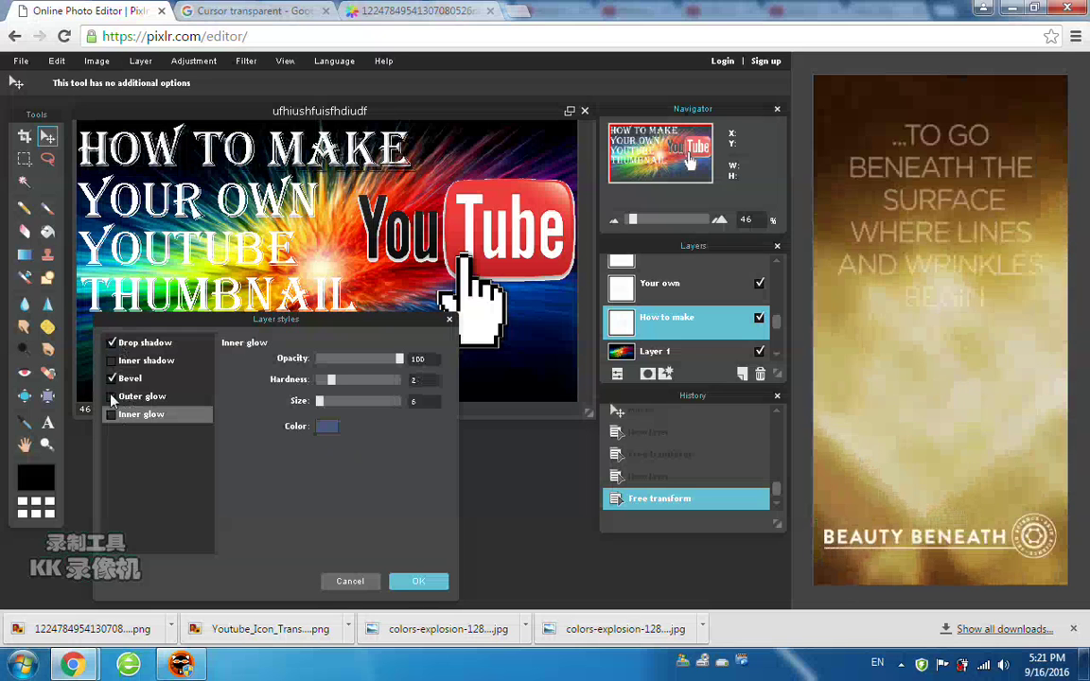
left_click(113, 397)
left_click(112, 361)
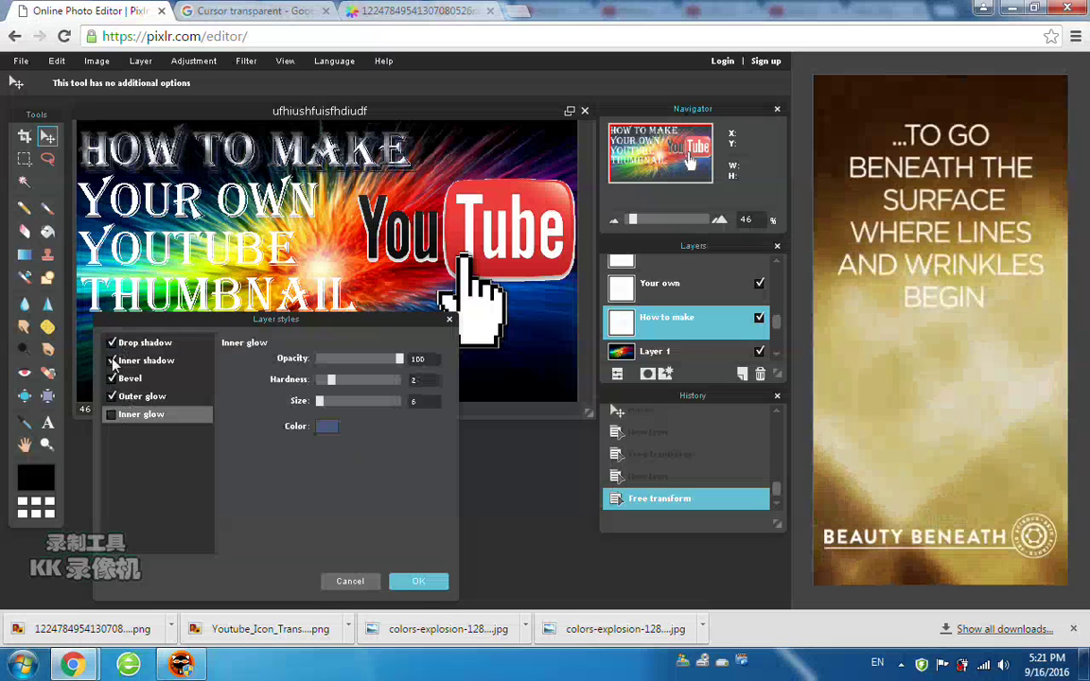
left_click(112, 361)
left_click(112, 361)
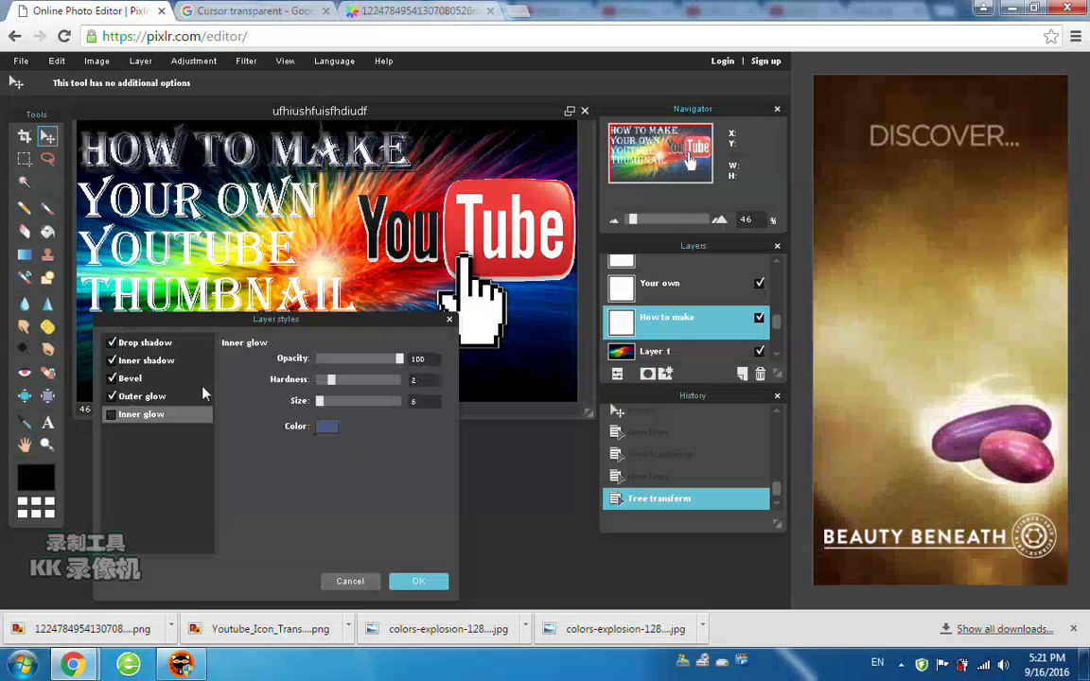
left_click(112, 414)
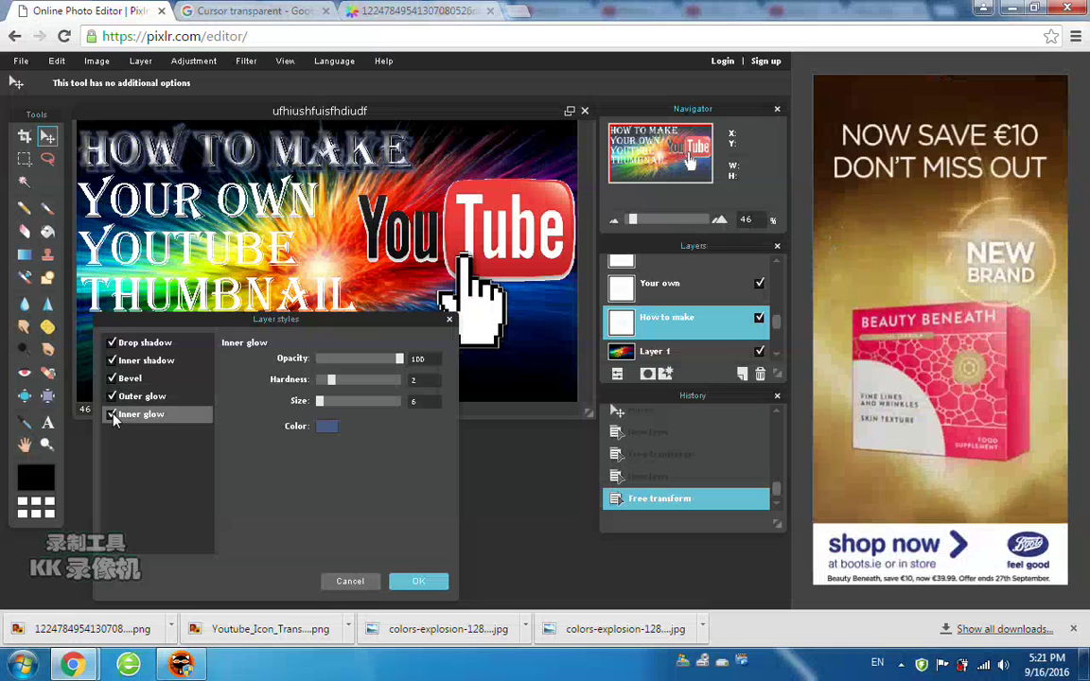
Step: Set the inner glow color to pure red and apply the layer styles to the "How to make" text
left_click(322, 428)
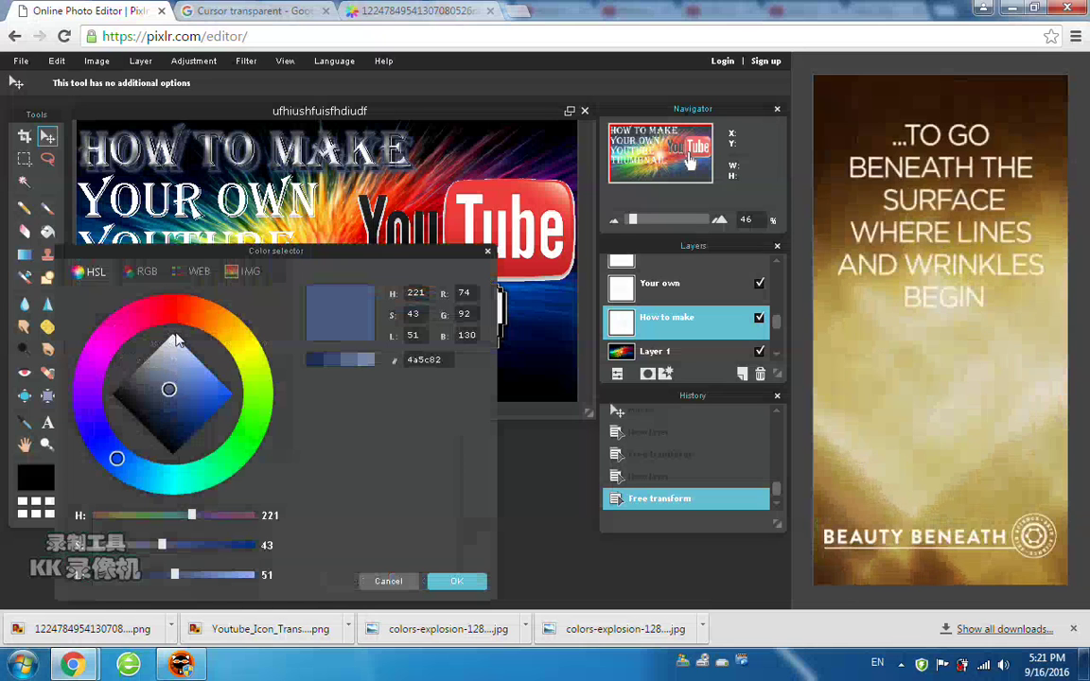
left_click(173, 312)
left_click_drag(213, 390, 267, 393)
left_click(458, 584)
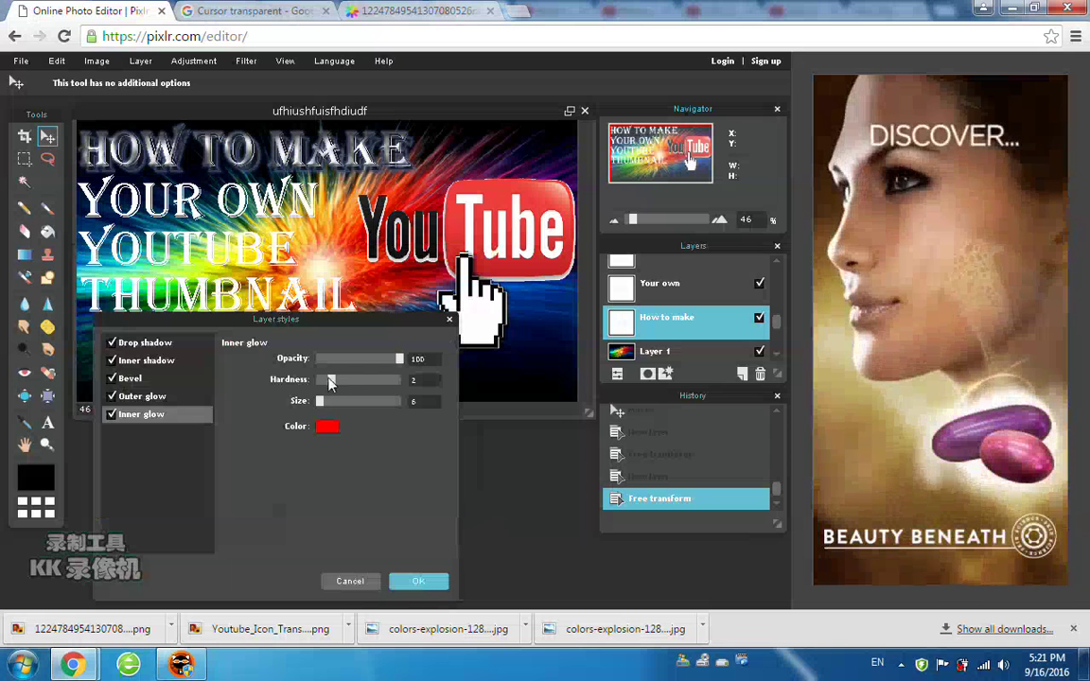
left_click(417, 581)
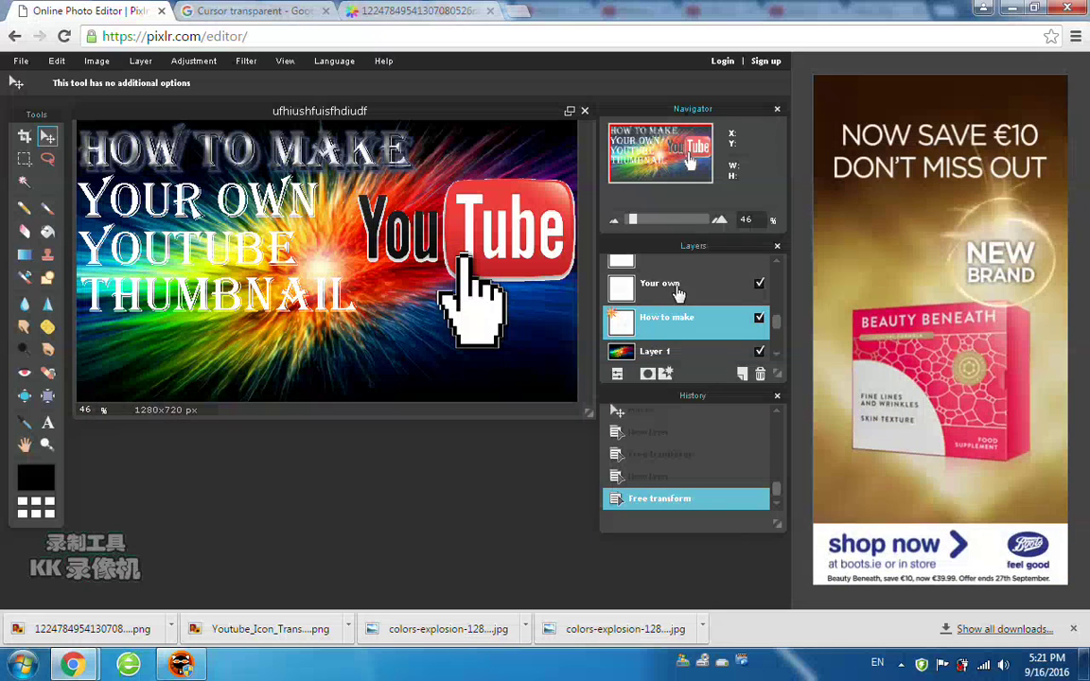
Step: Turn on Drop shadow, Inner shadow, Bevel, Outer glow and Inner glow in the layer styles of the "Your own" text layer
left_click(617, 285)
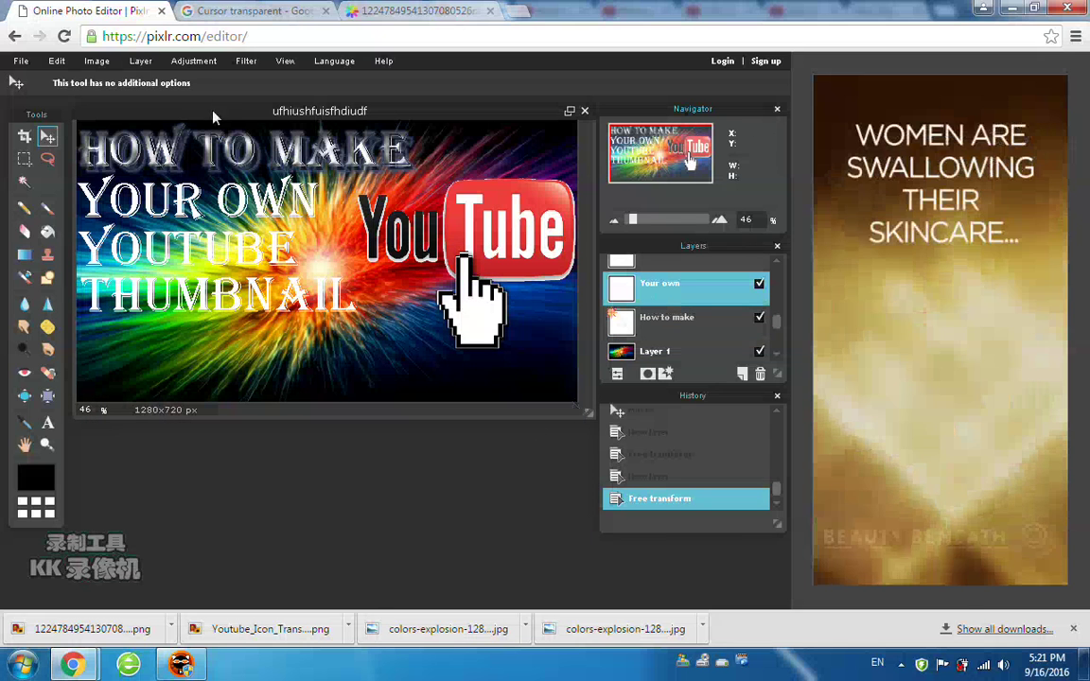
left_click(139, 61)
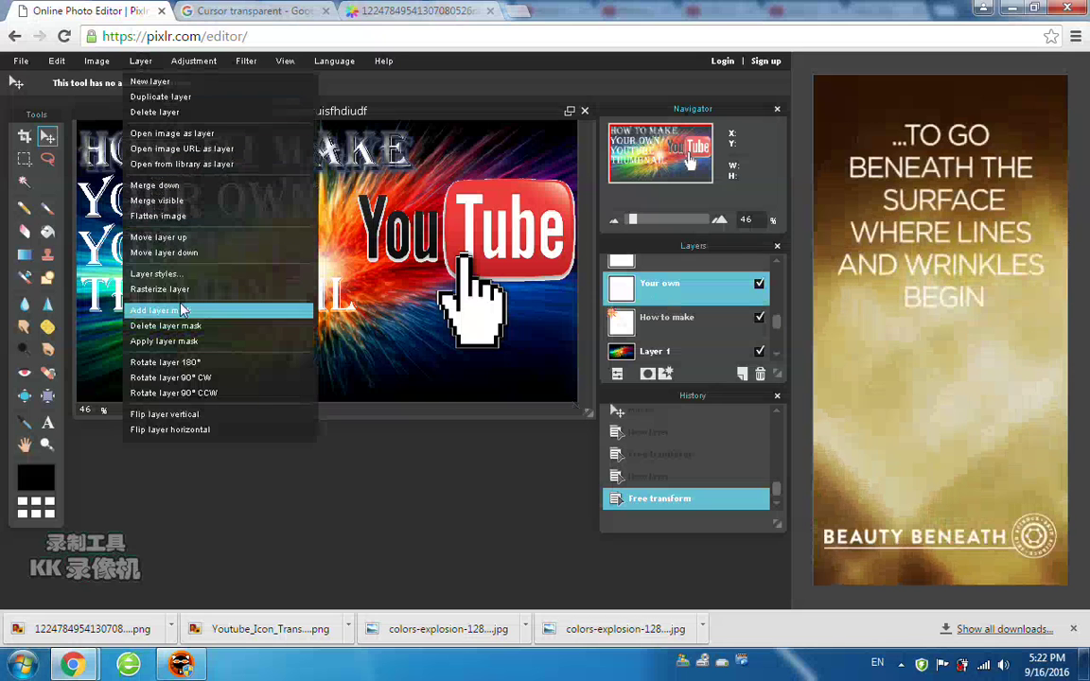
left_click(175, 274)
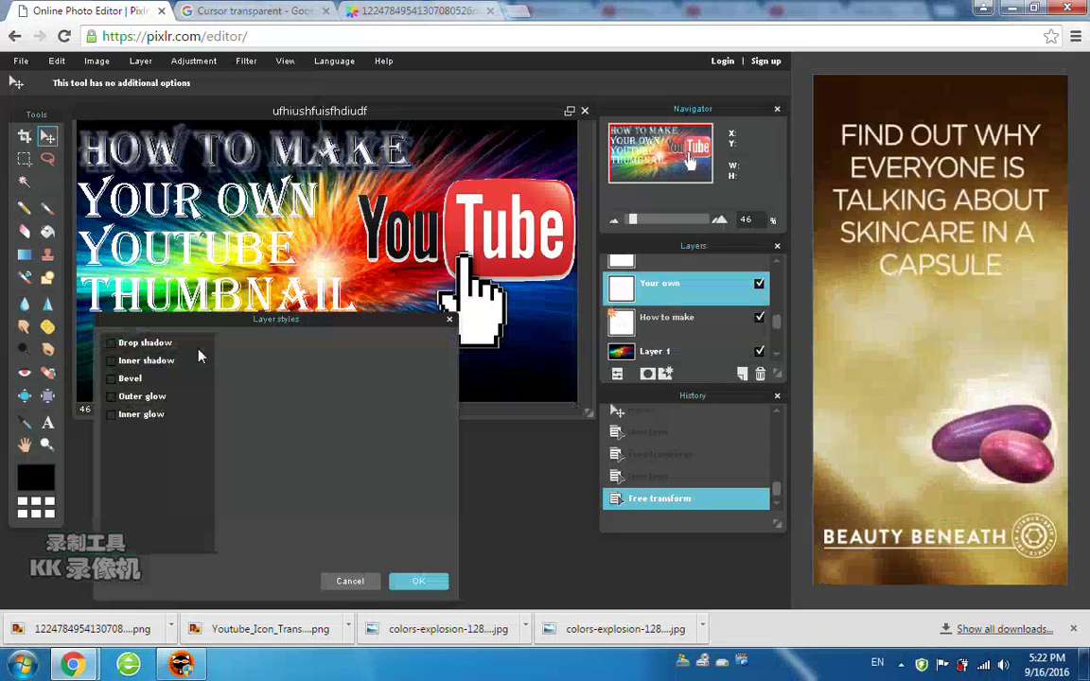
left_click(113, 343)
left_click(113, 360)
left_click(113, 378)
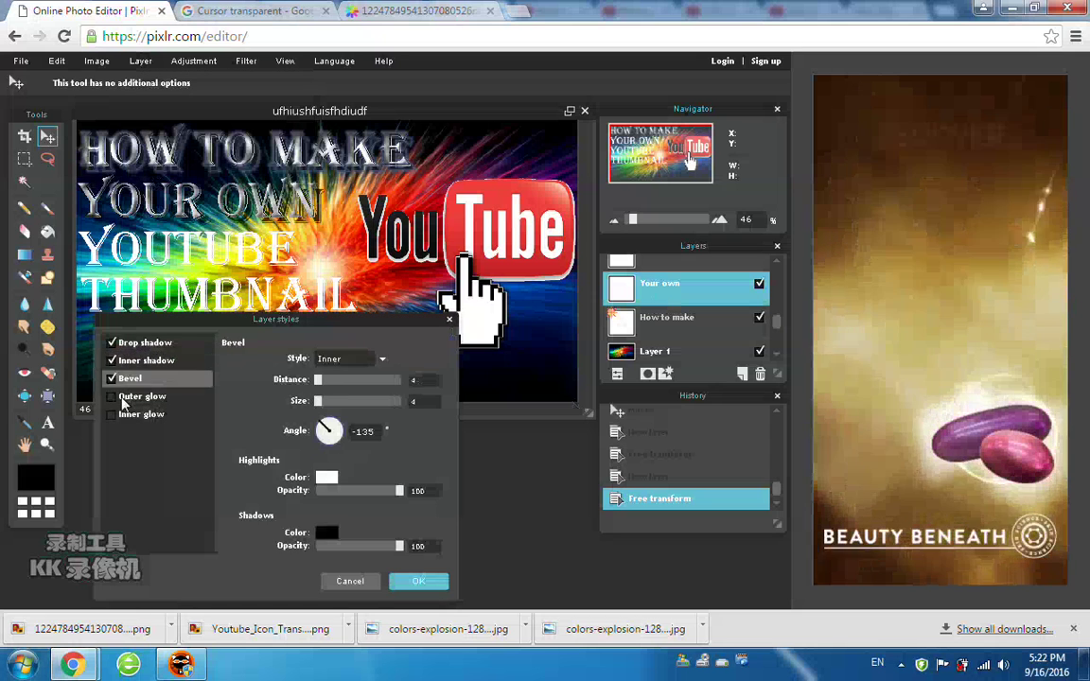
left_click(114, 396)
left_click(113, 414)
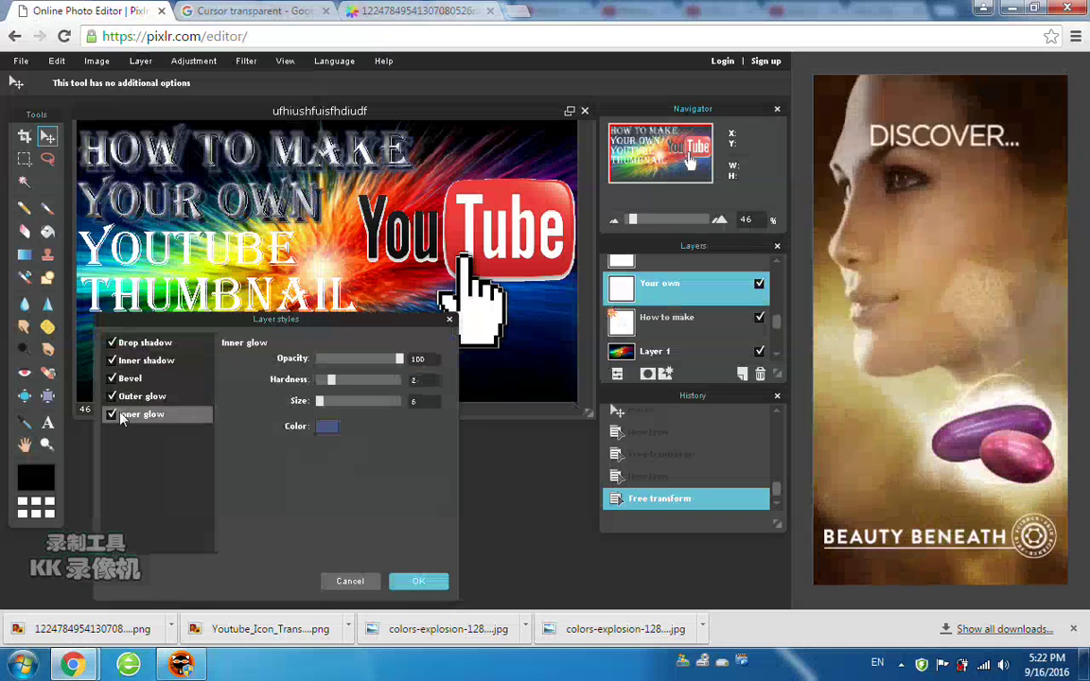
Step: Set the inner glow color of the "Your own" text to bright red (ff0008) and apply its layer styles
left_click(320, 428)
left_click(169, 309)
left_click_drag(177, 383, 261, 398)
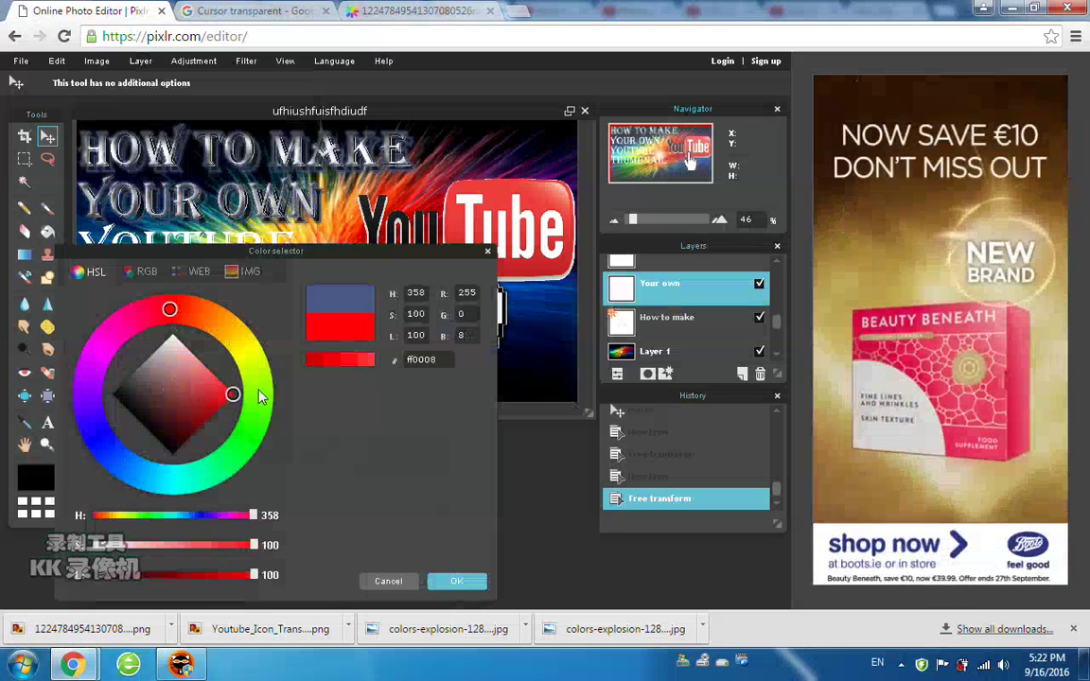
left_click(455, 582)
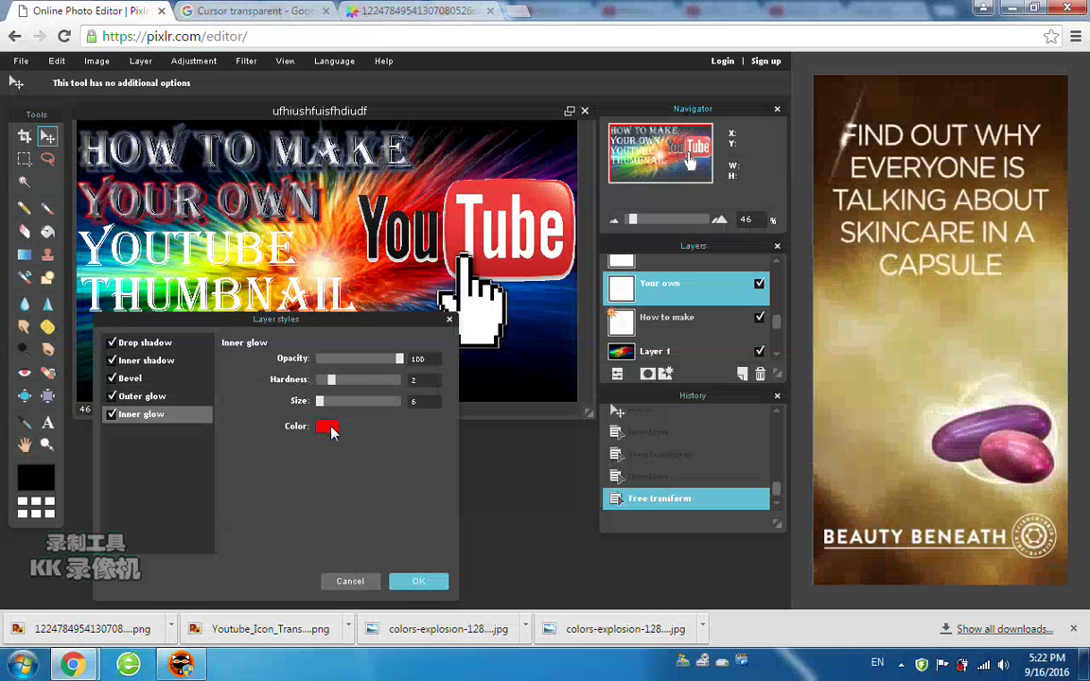
left_click(418, 580)
Step: Change the inner glow color of the "How to make" text layer to bright red (ff0800) and apply the layer styles
left_click(668, 317)
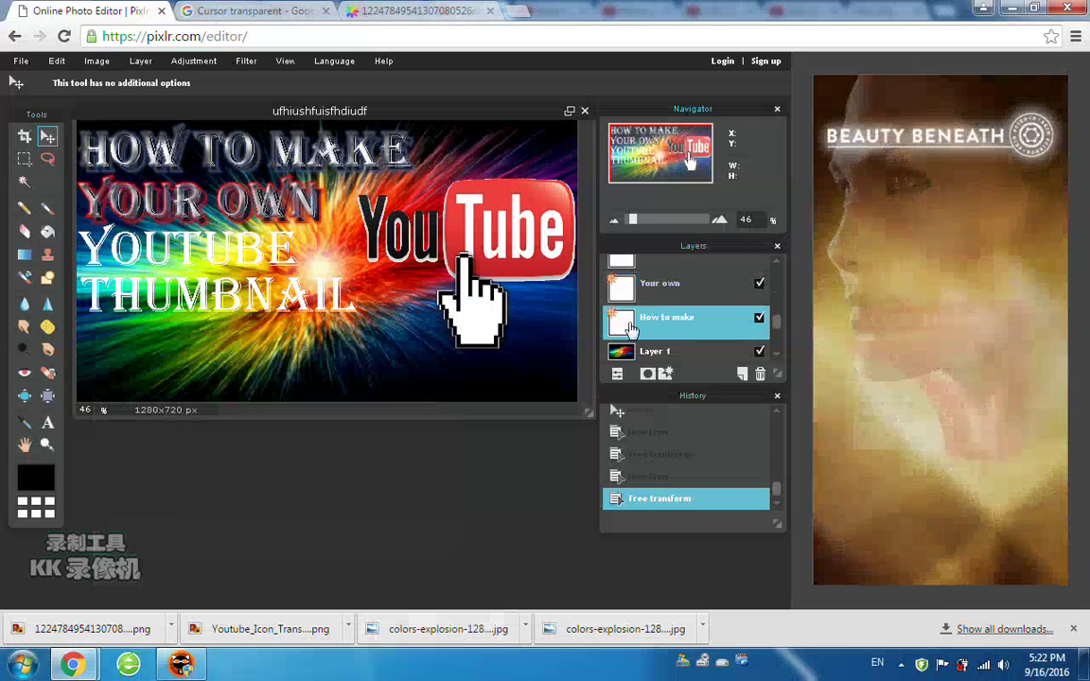
left_click(140, 61)
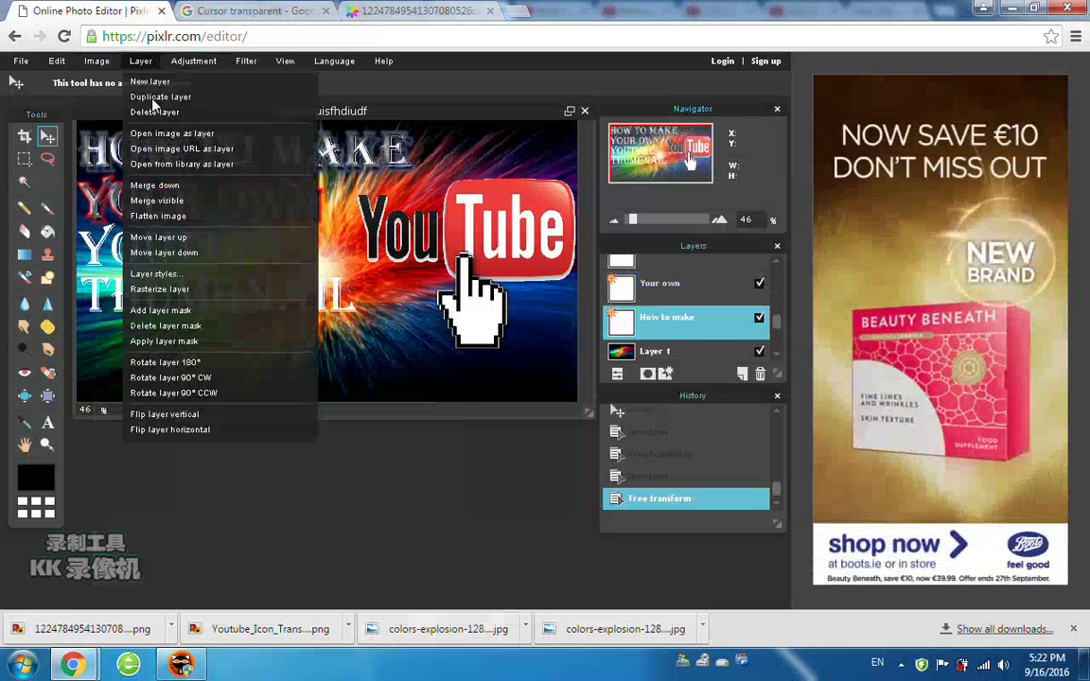
left_click(156, 274)
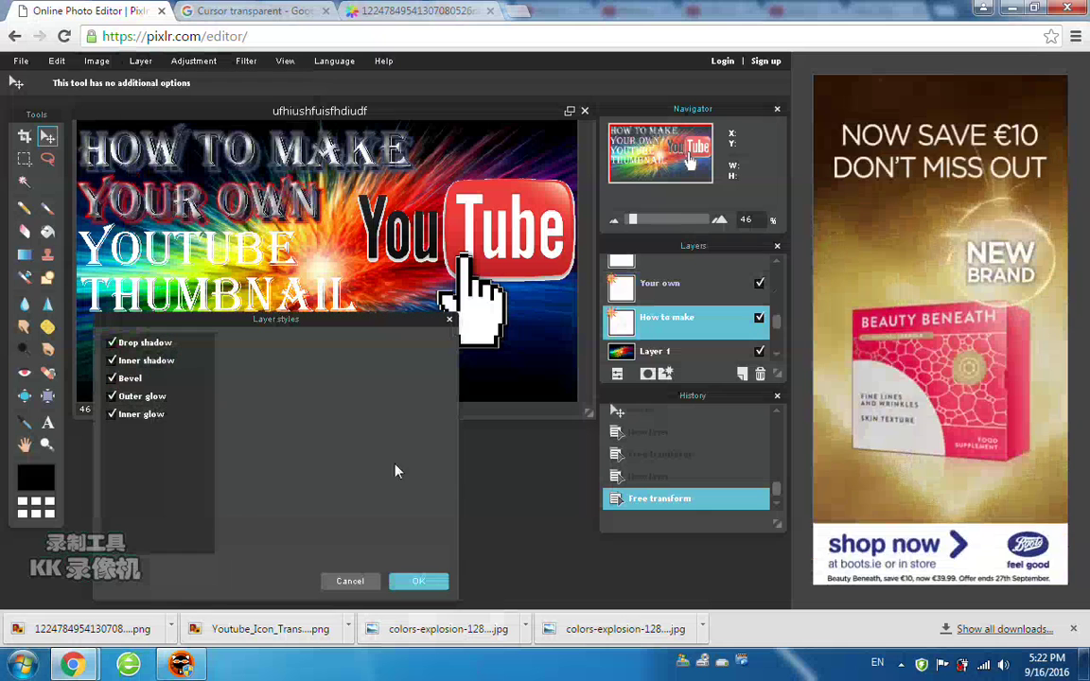
left_click(142, 415)
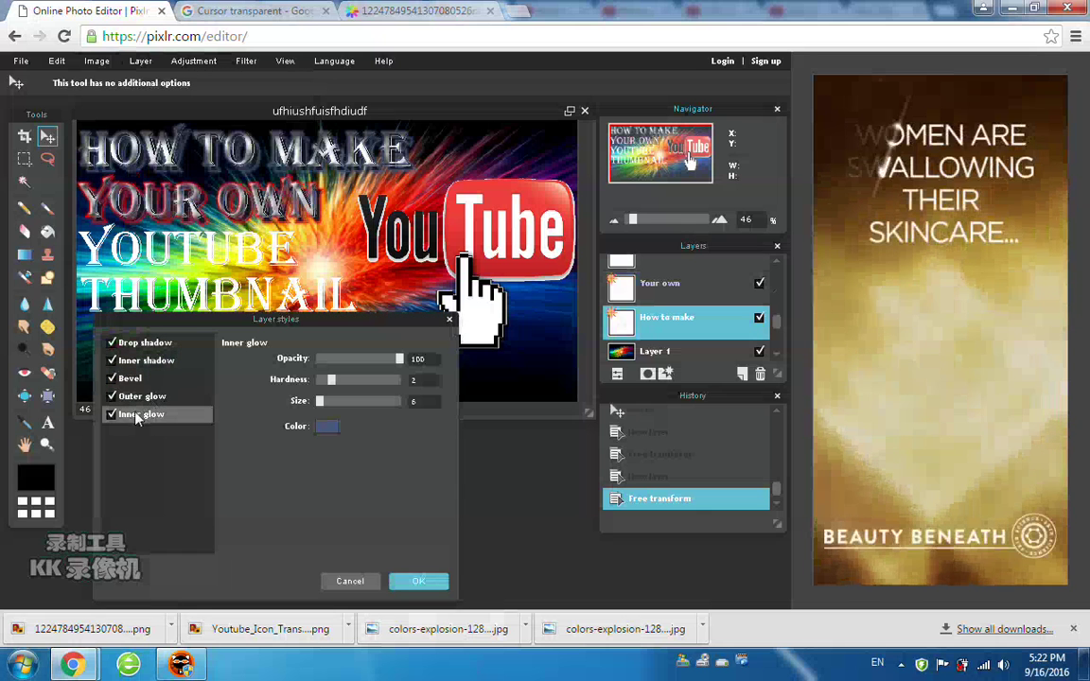
left_click(325, 429)
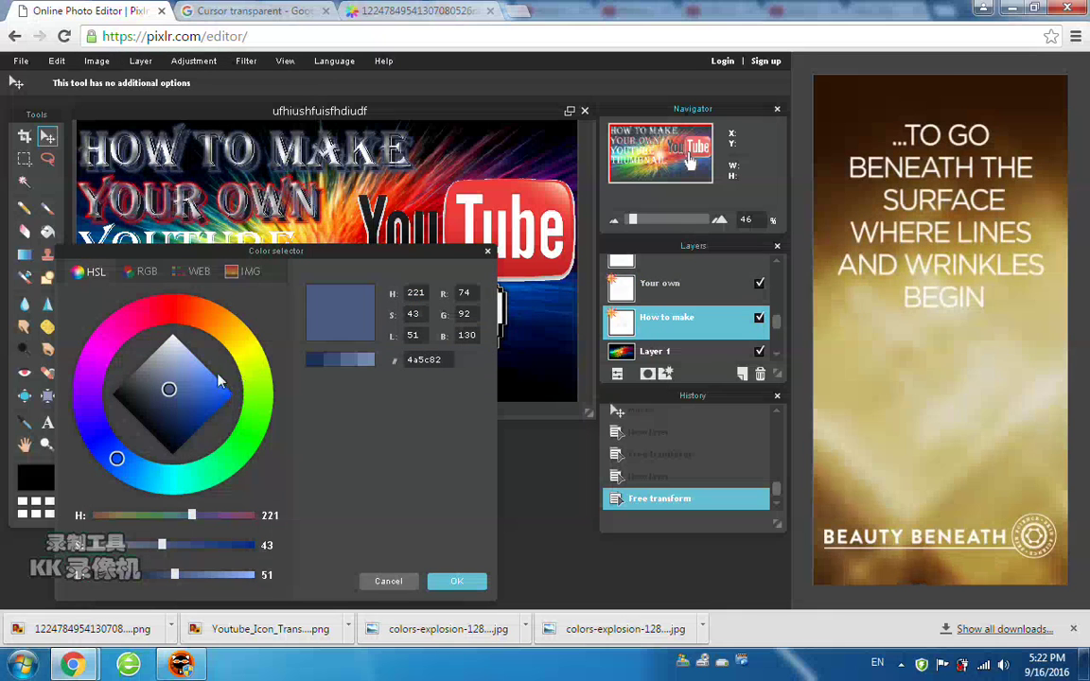
left_click(177, 312)
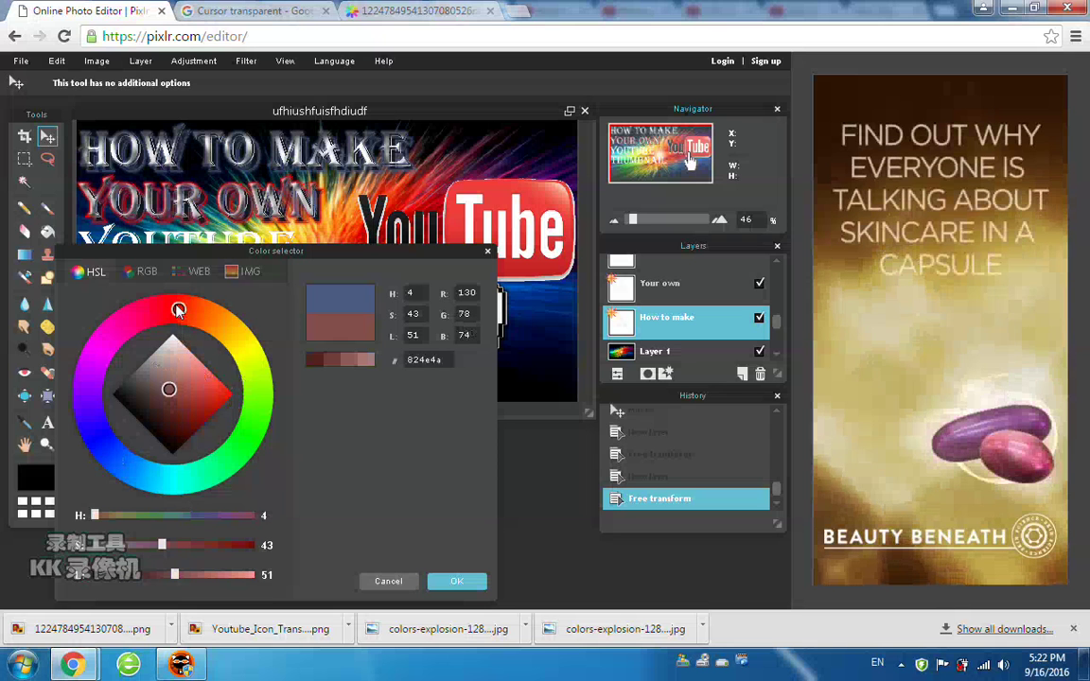
left_click_drag(201, 403, 231, 396)
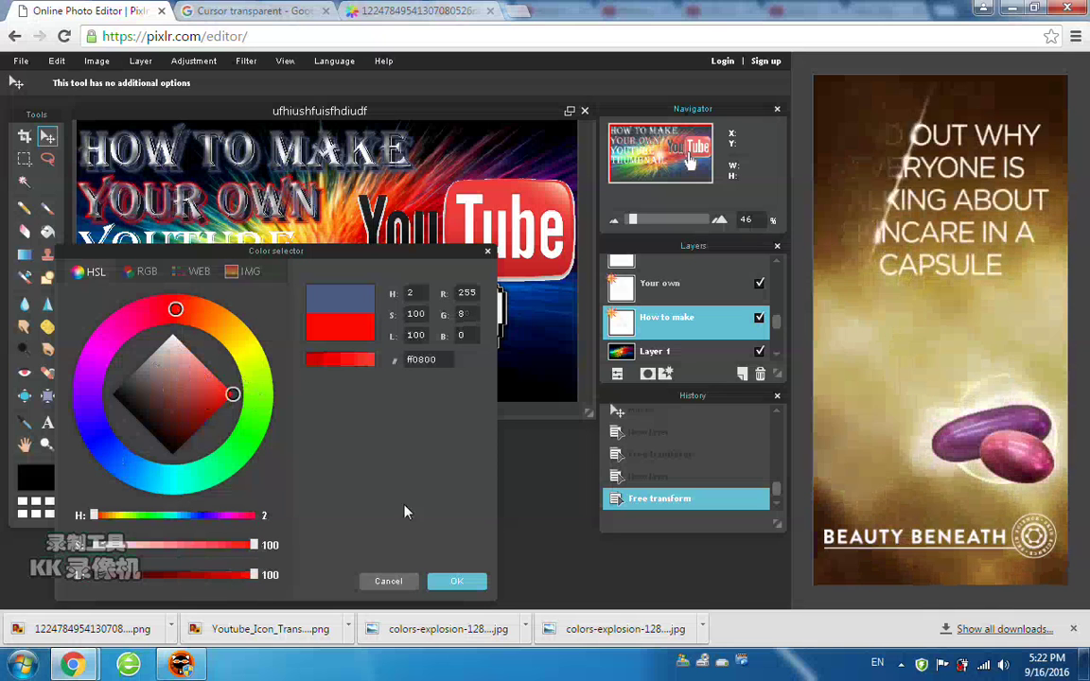
left_click(457, 581)
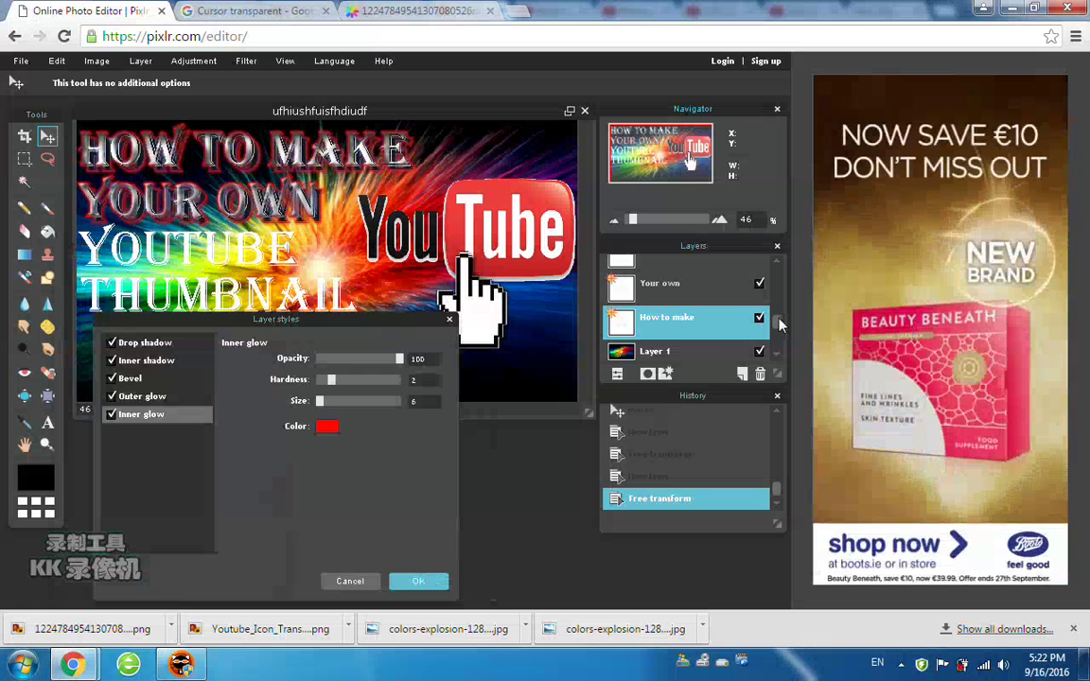
key("Return")
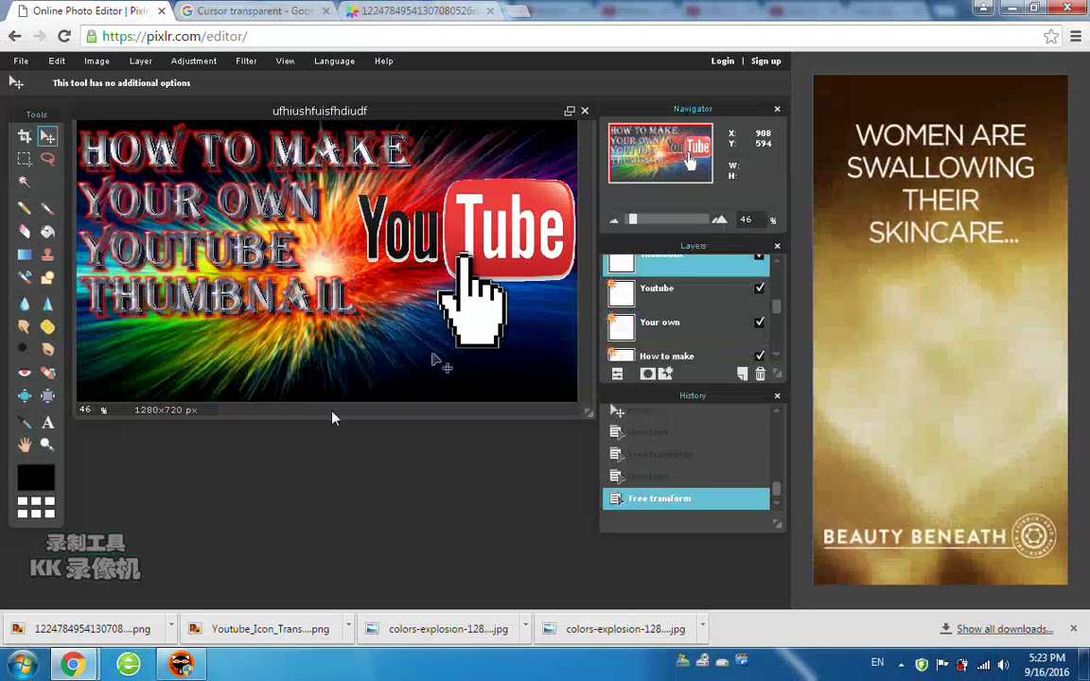
Step: Turn on Drop shadow, Inner shadow, Bevel, Outer glow and Inner glow for the YouTube logo layer (Layer 6)
mouse_move(202, 668)
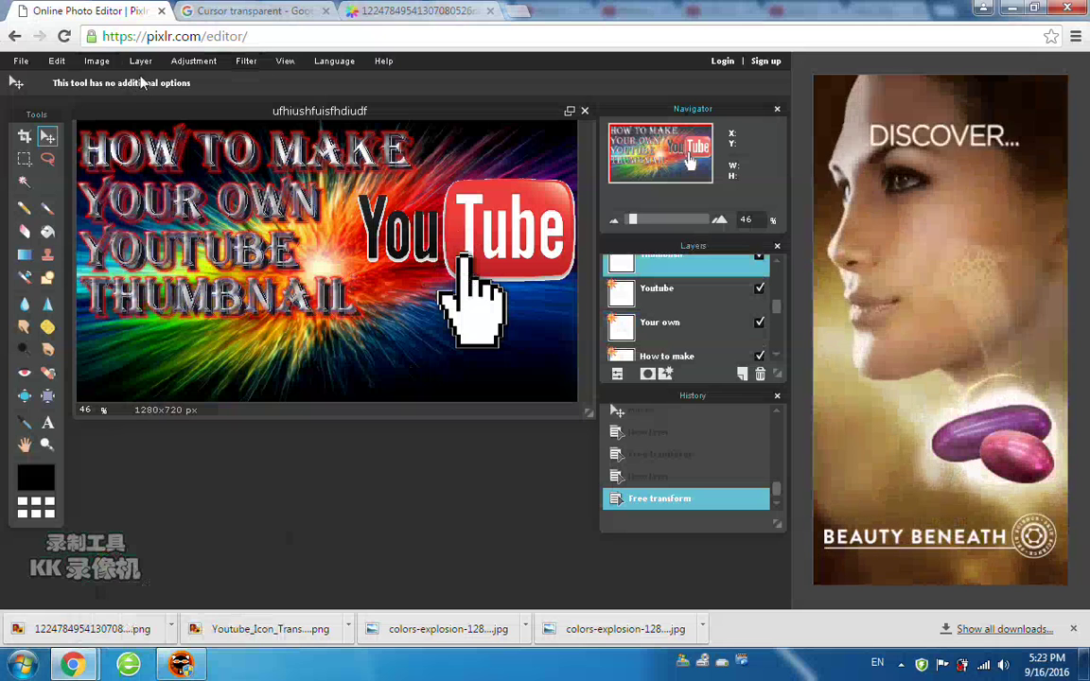
scroll(697, 308, "up", 3)
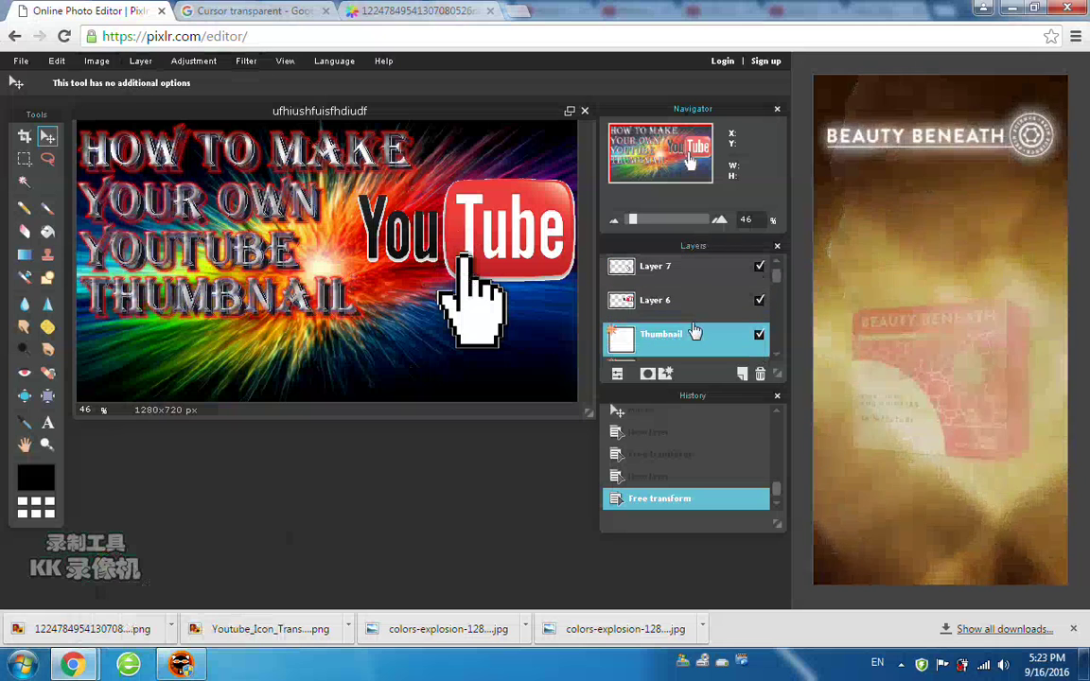
left_click(674, 305)
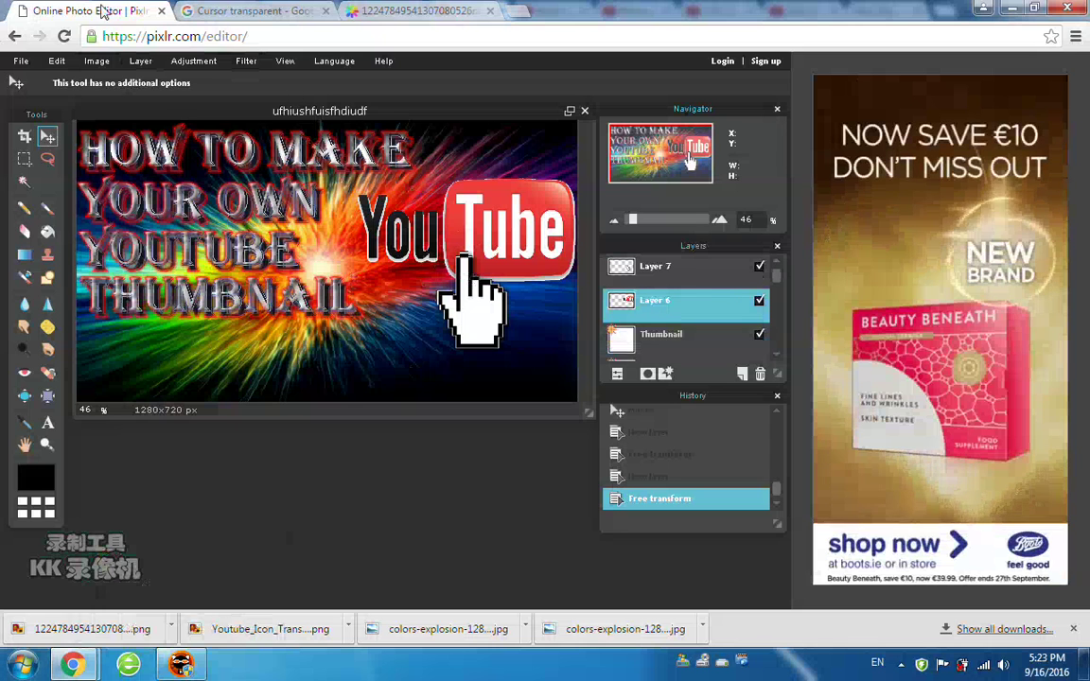
left_click(140, 61)
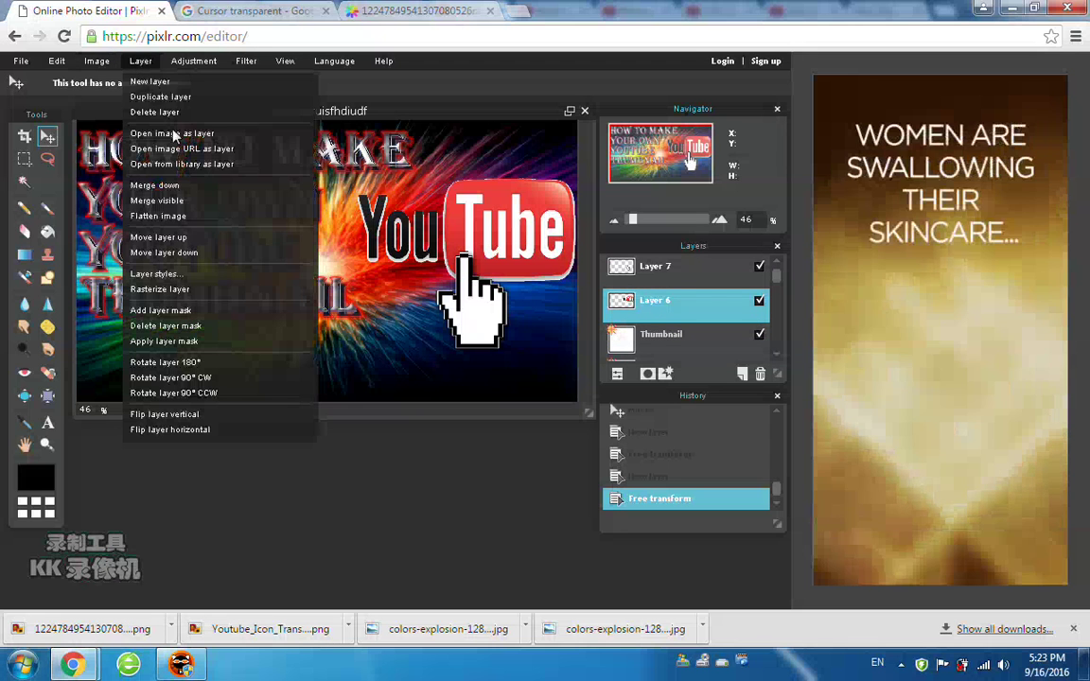
left_click(179, 274)
left_click(157, 343)
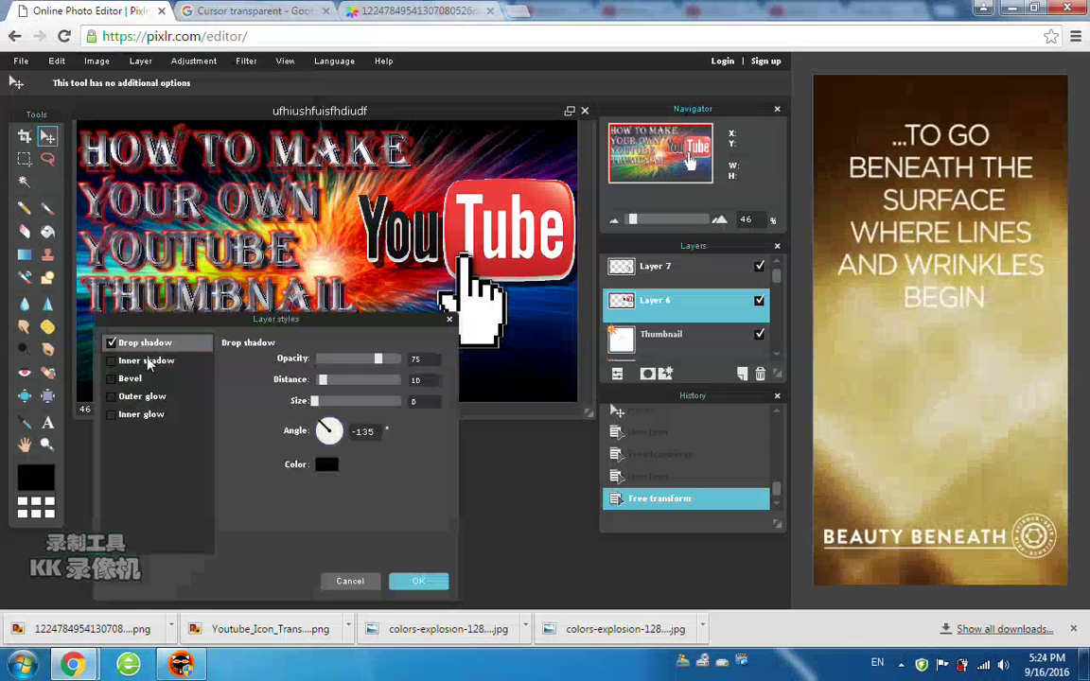
left_click(144, 361)
left_click(132, 378)
left_click(135, 398)
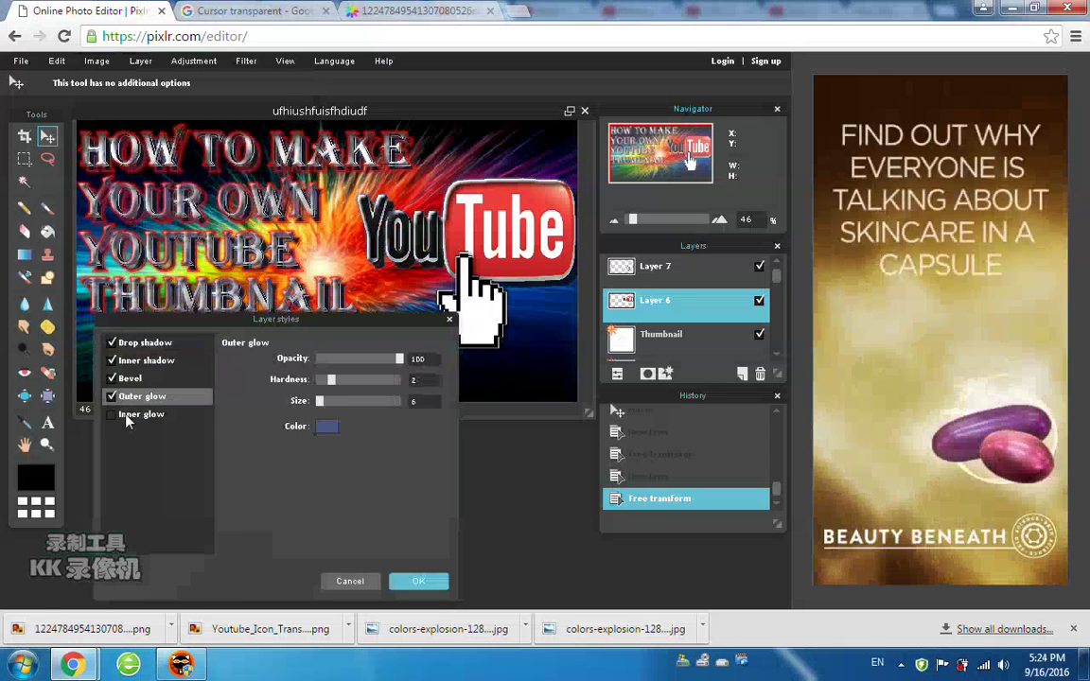
left_click(130, 416)
Step: Set the YouTube logo's inner glow color to bright red (ff0008) and apply its layer styles
left_click(326, 427)
left_click(172, 313)
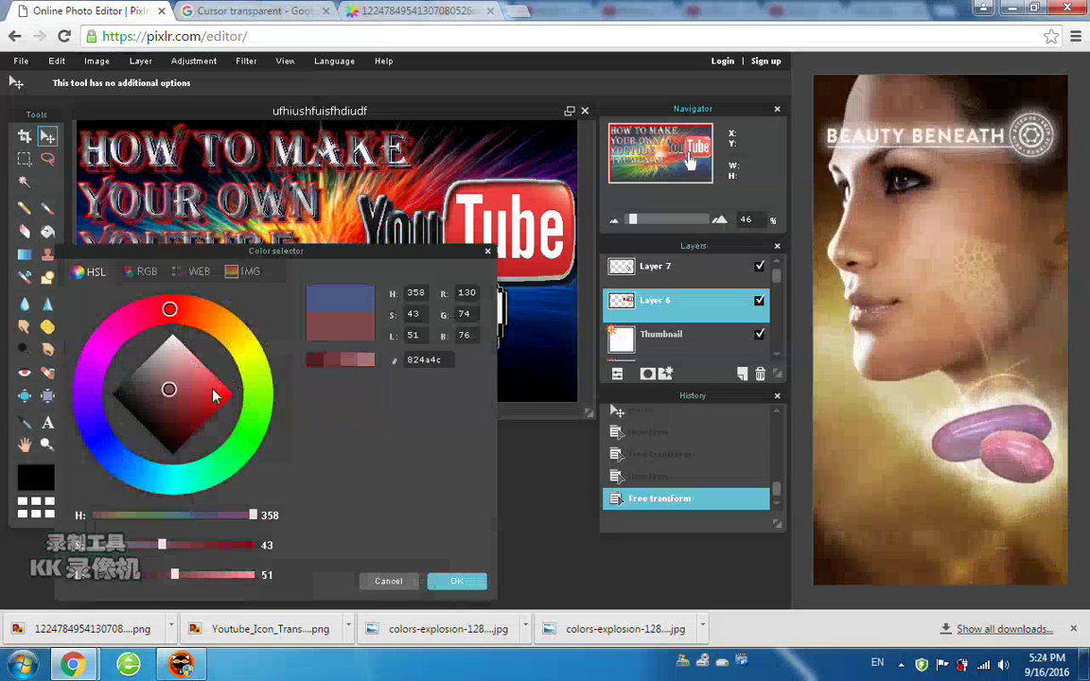
left_click_drag(207, 354, 293, 405)
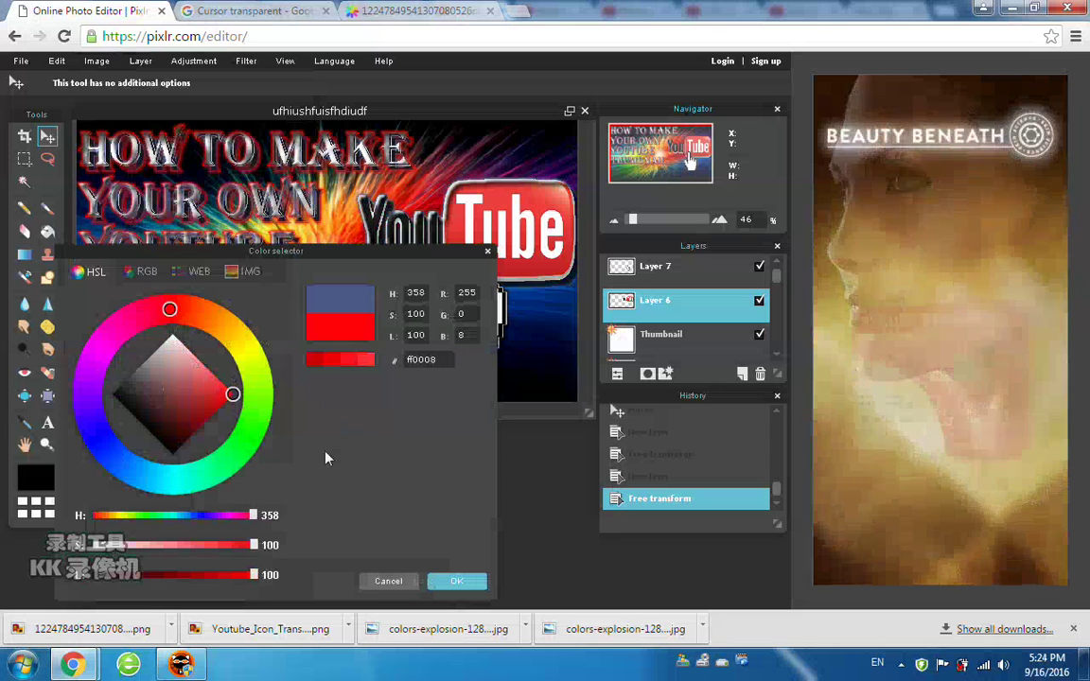
left_click(454, 582)
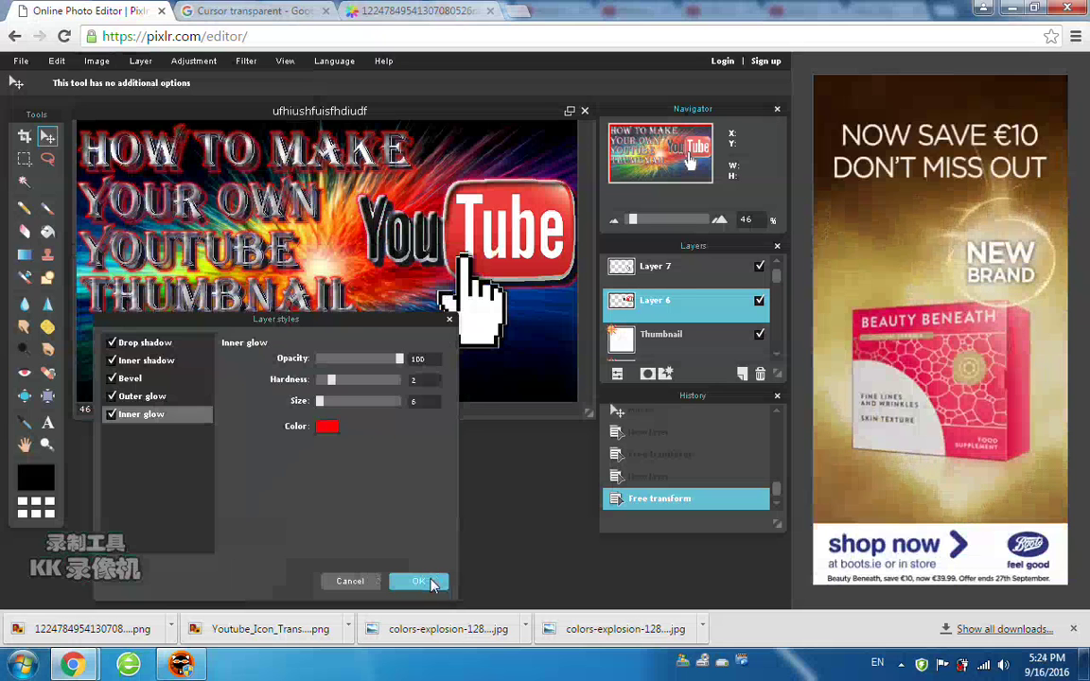
left_click(431, 583)
Step: Turn on Inner glow, Outer glow, Bevel, Inner shadow and Drop shadow for the hand cursor layer (Layer 7)
left_click(655, 269)
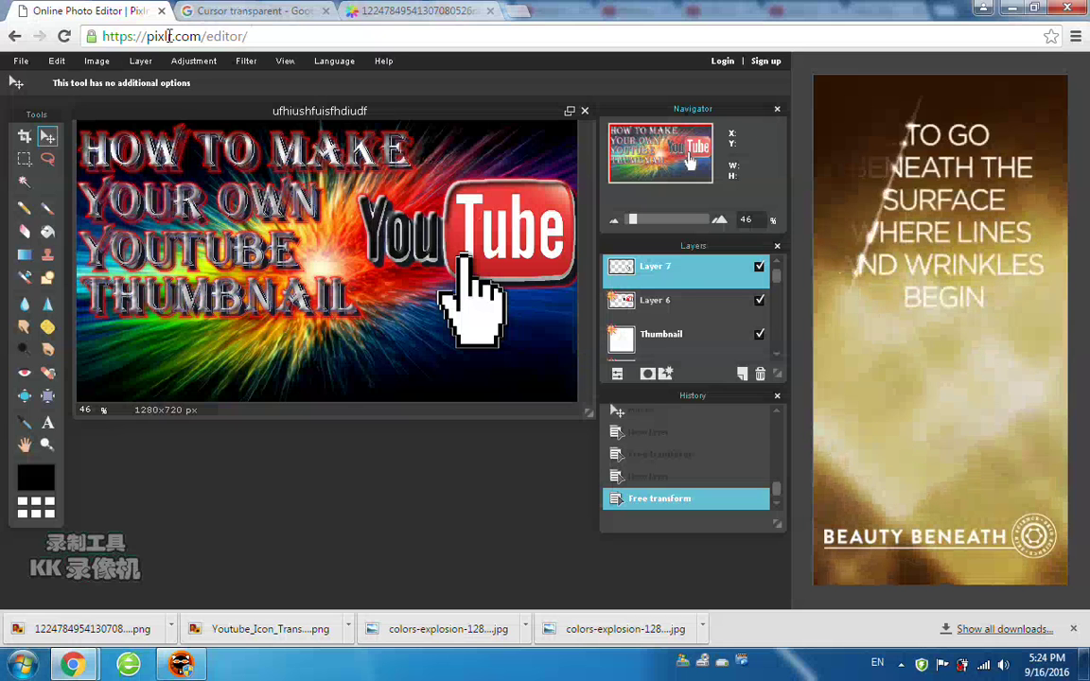
left_click(140, 60)
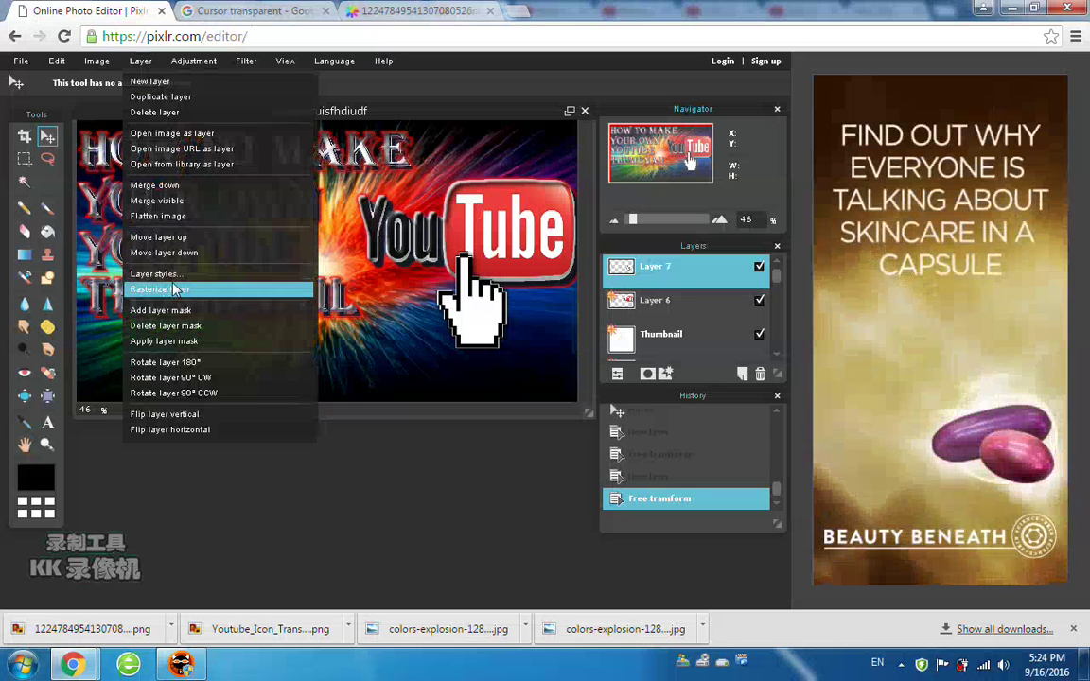
left_click(156, 275)
left_click(144, 415)
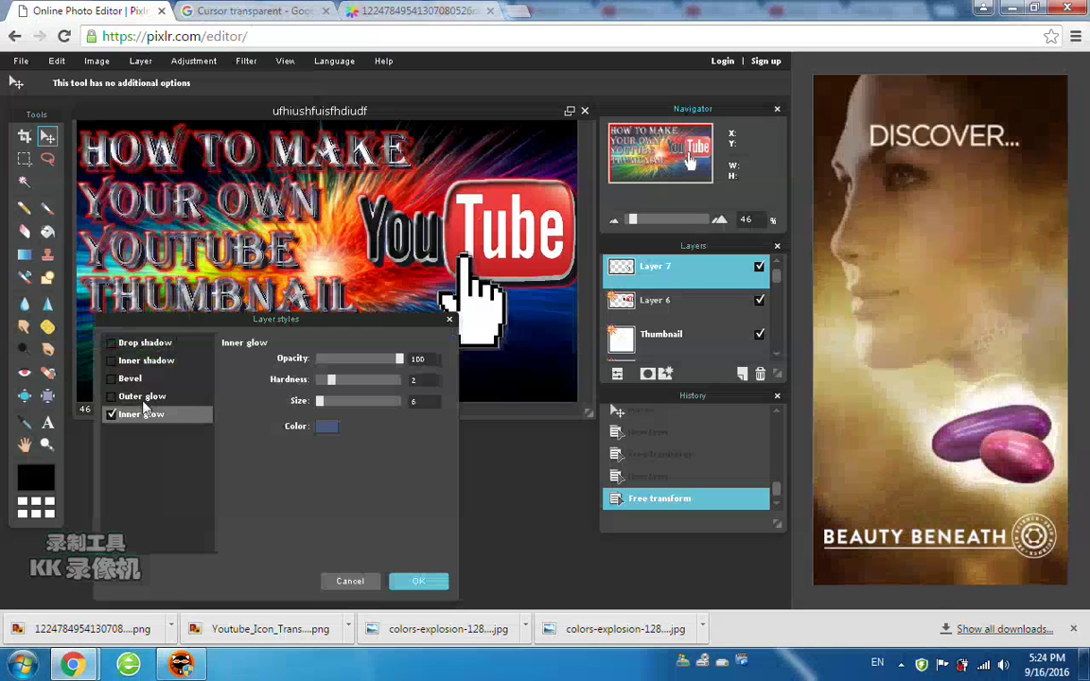
left_click(141, 397)
left_click(133, 379)
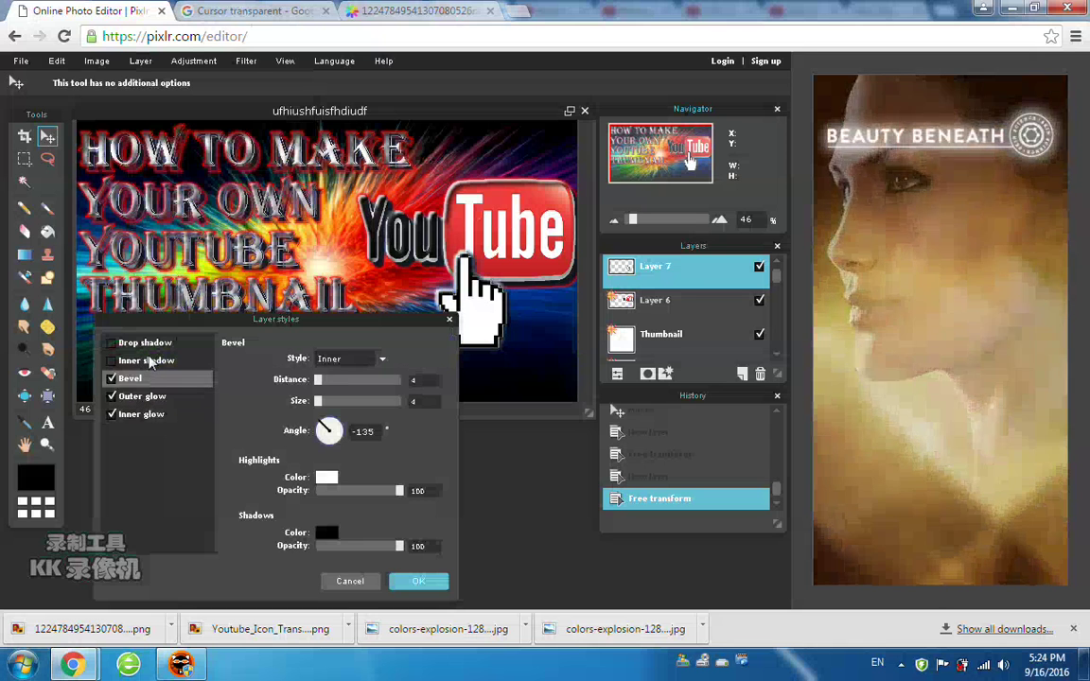
left_click(144, 361)
left_click(142, 343)
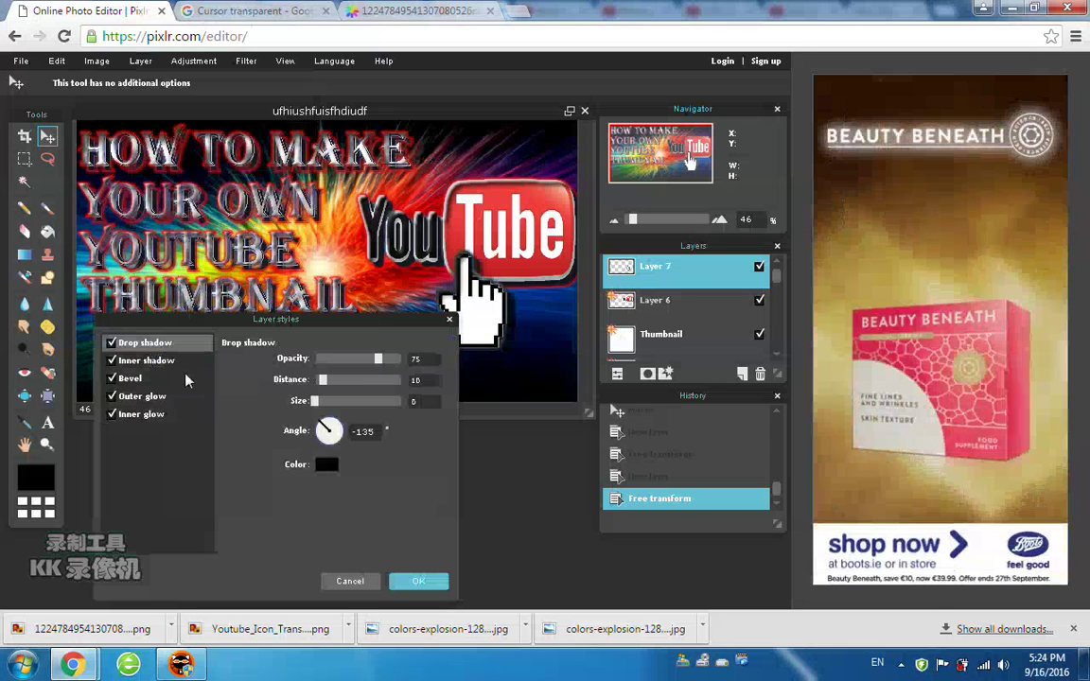
Step: Set the hand cursor's drop shadow color to pure red (ff0000) and apply its layer styles
left_click(325, 466)
left_click(224, 399)
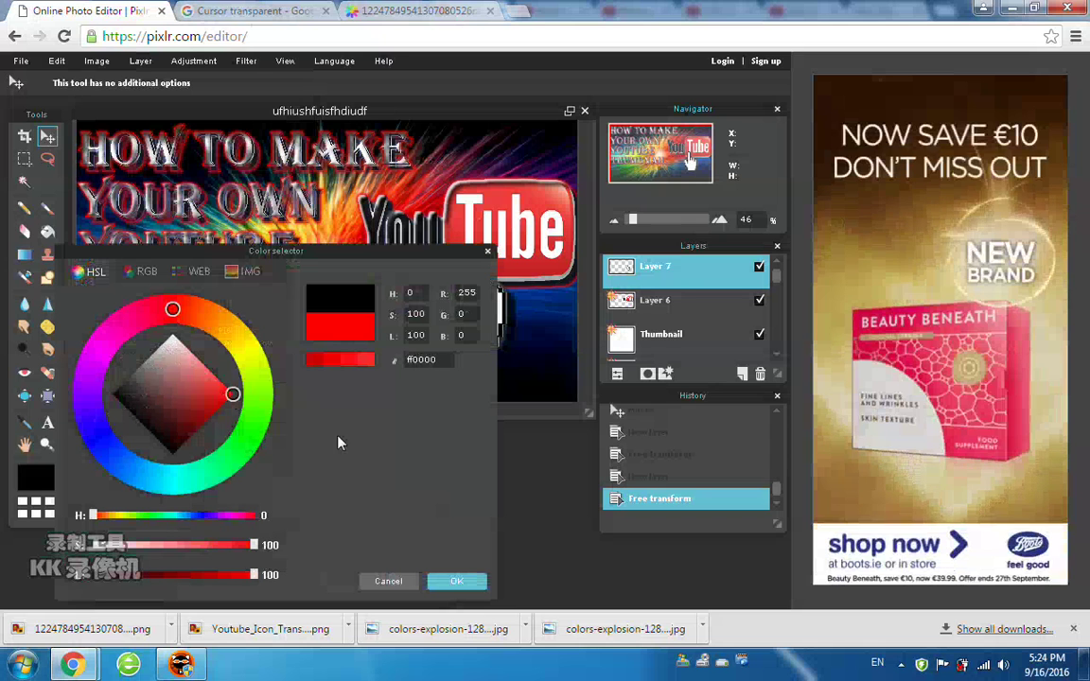
left_click(457, 581)
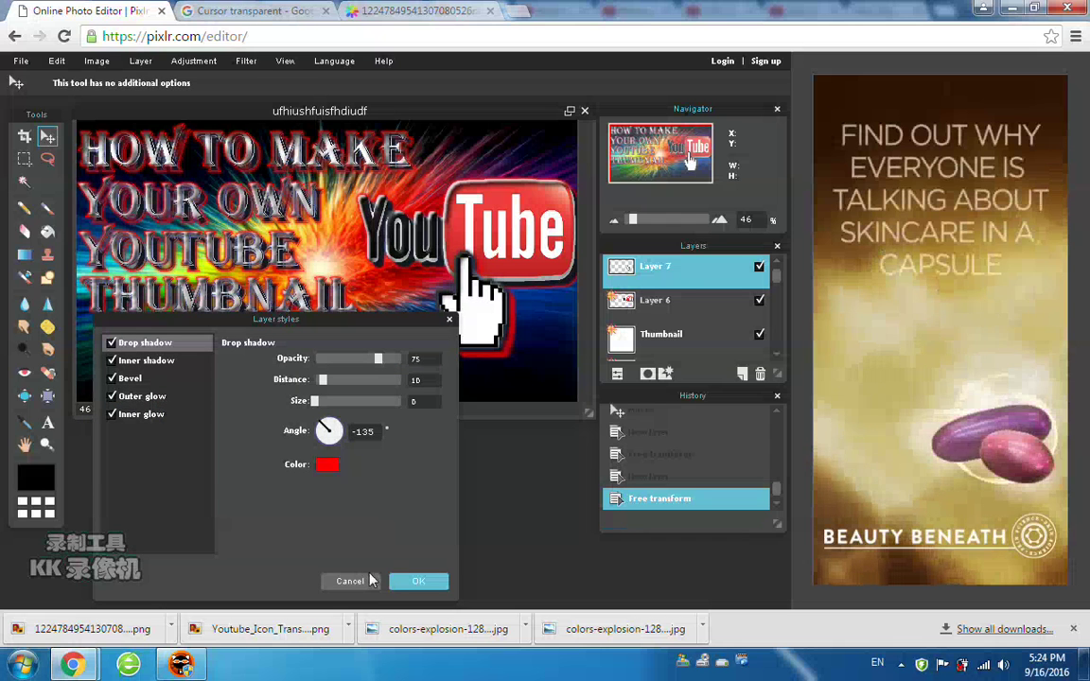
left_click(419, 582)
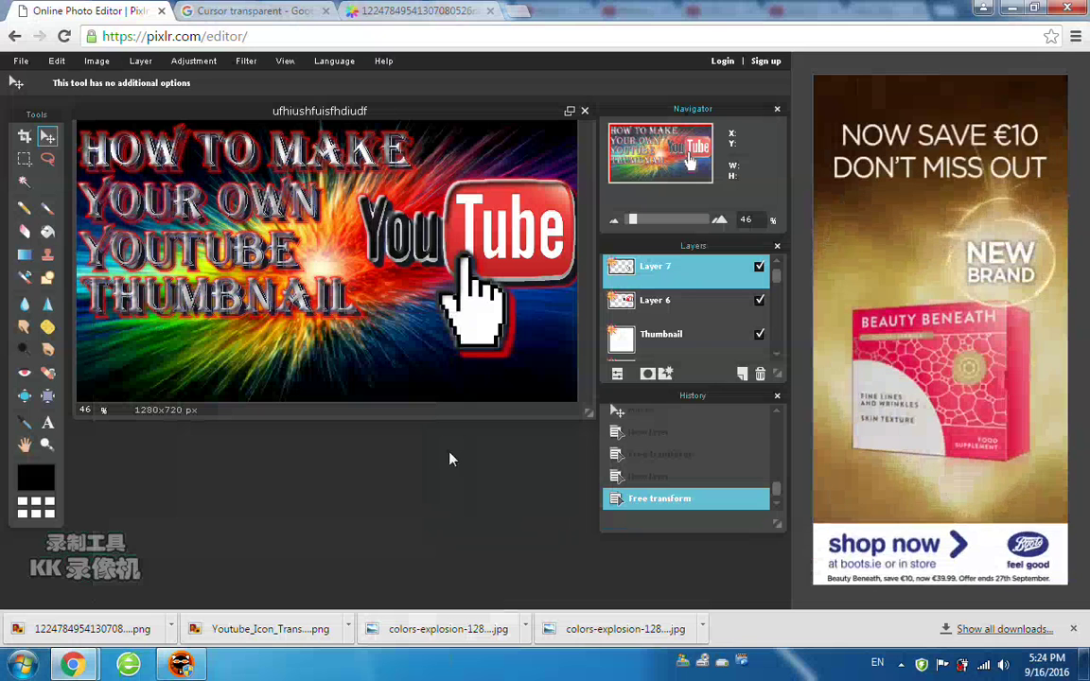
Step: Start a new text layer just below the THUMBNAIL line of the title
left_click(48, 423)
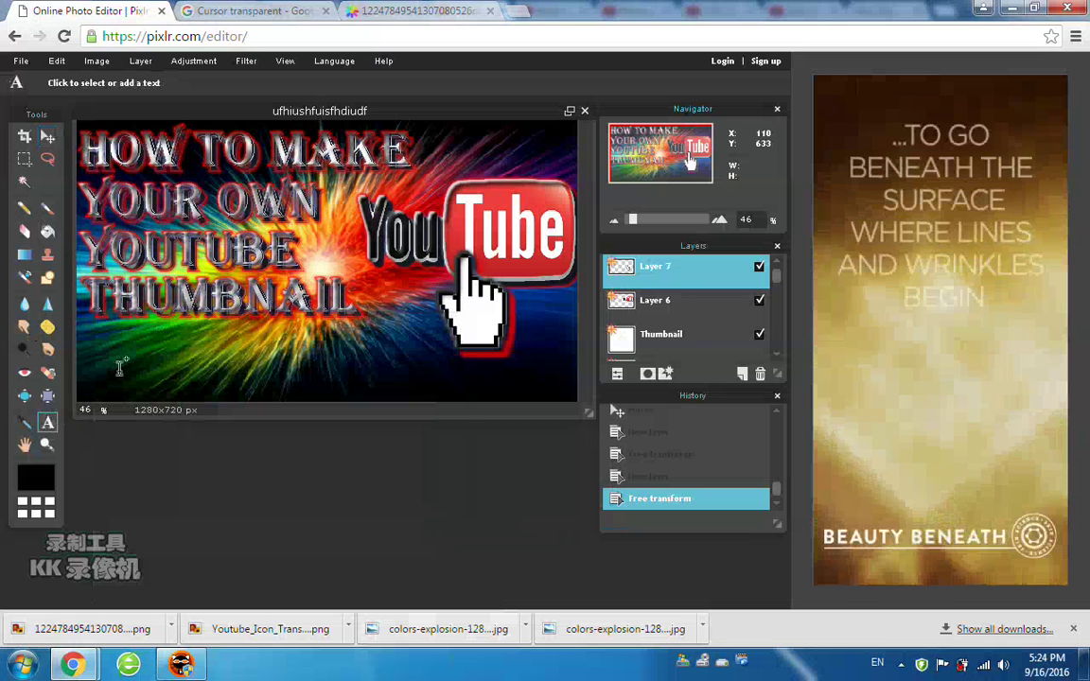
left_click(100, 330)
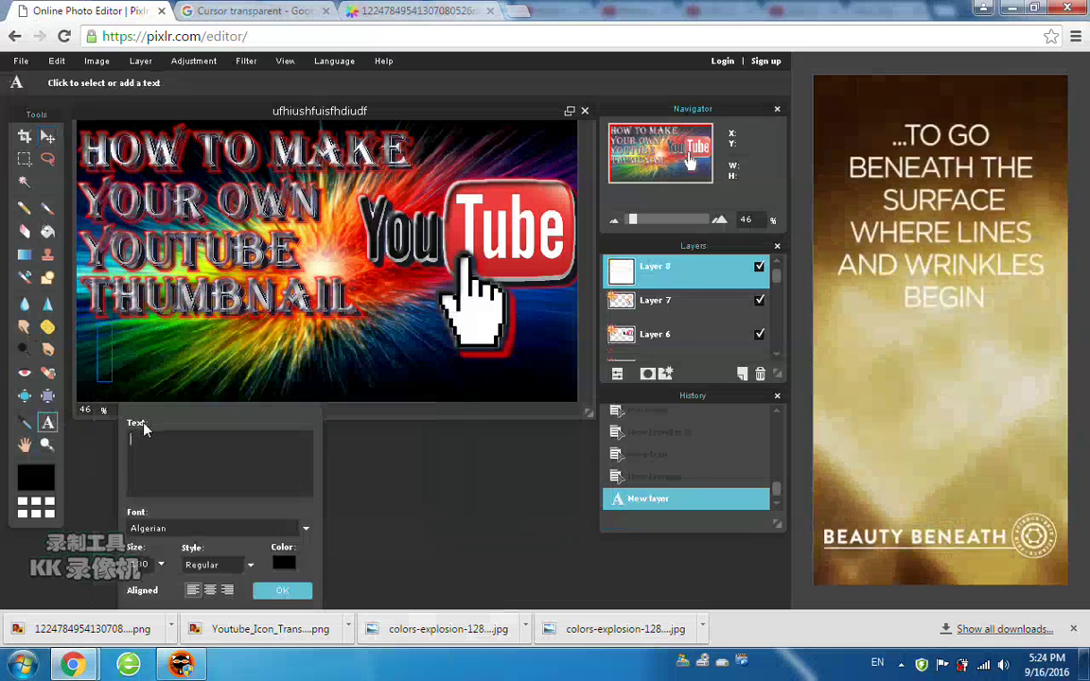
type("With")
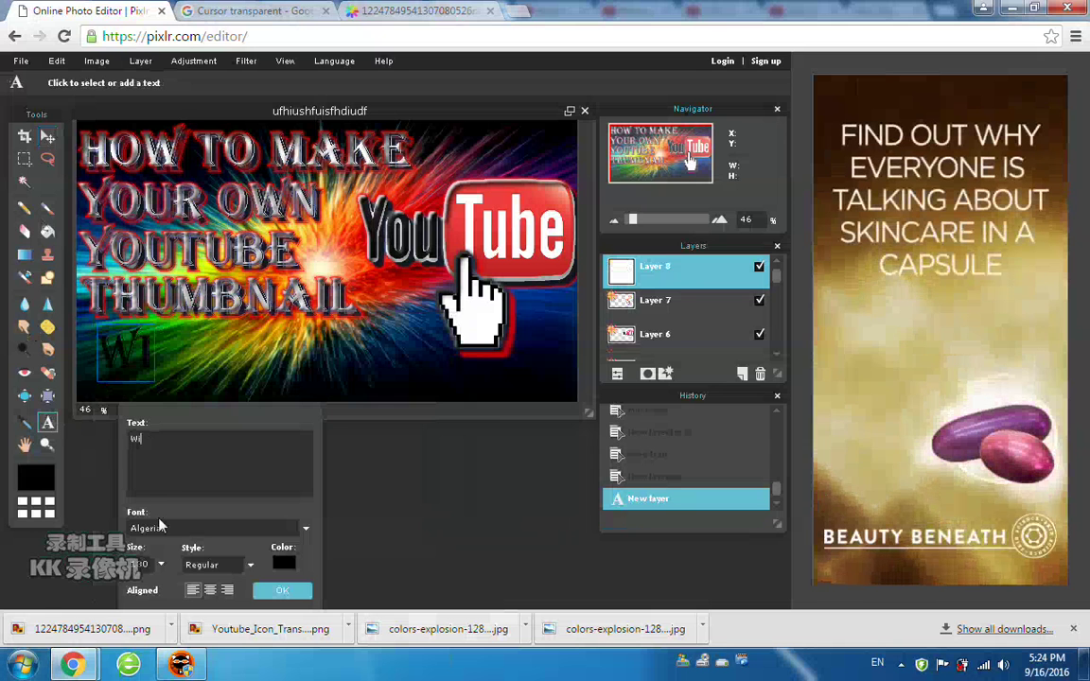
key("BackSpace")
key("BackSpace")
key("BackSpace")
key("BackSpace")
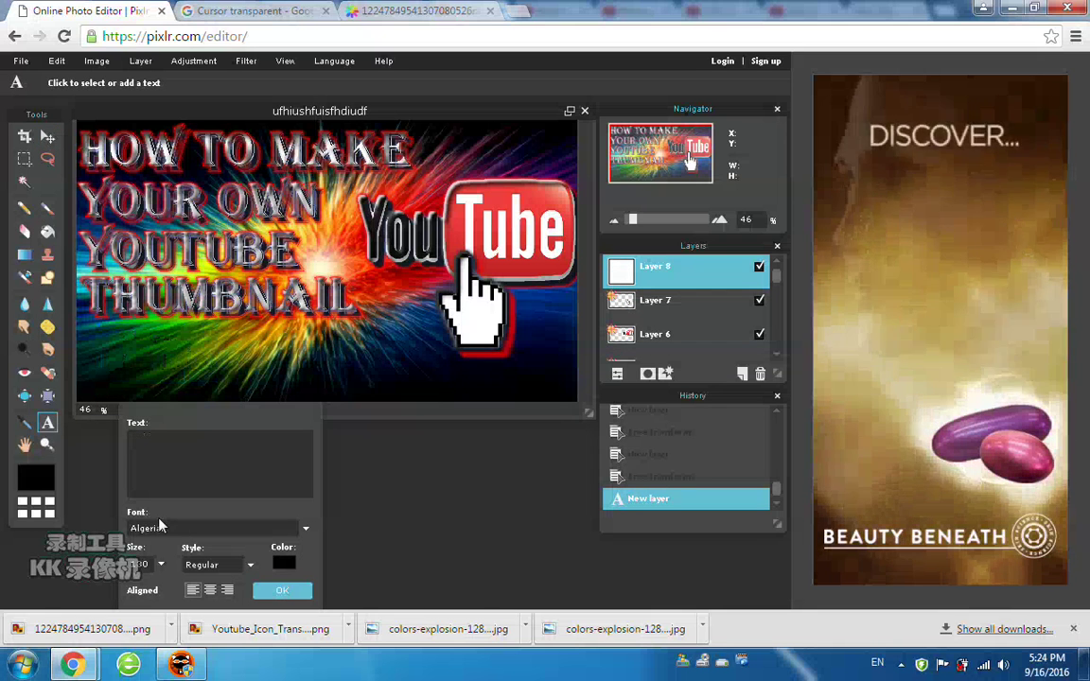
type("LTS")
key("BackSpace")
key("BackSpace")
key("BackSpace")
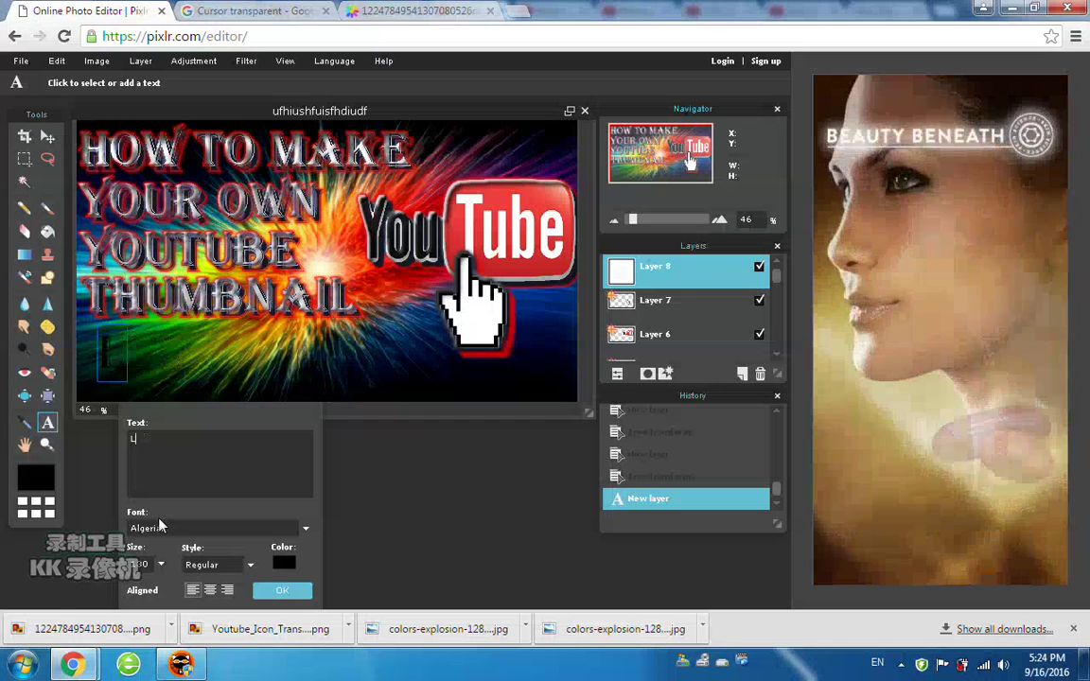
type("W")
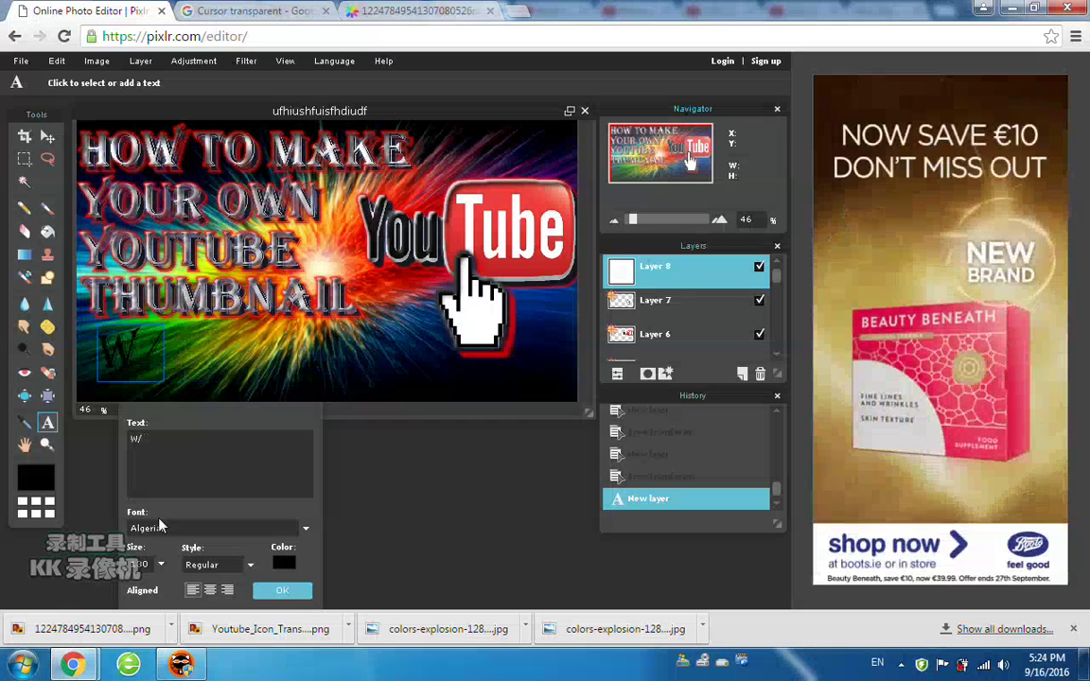
type("/ LTSSL")
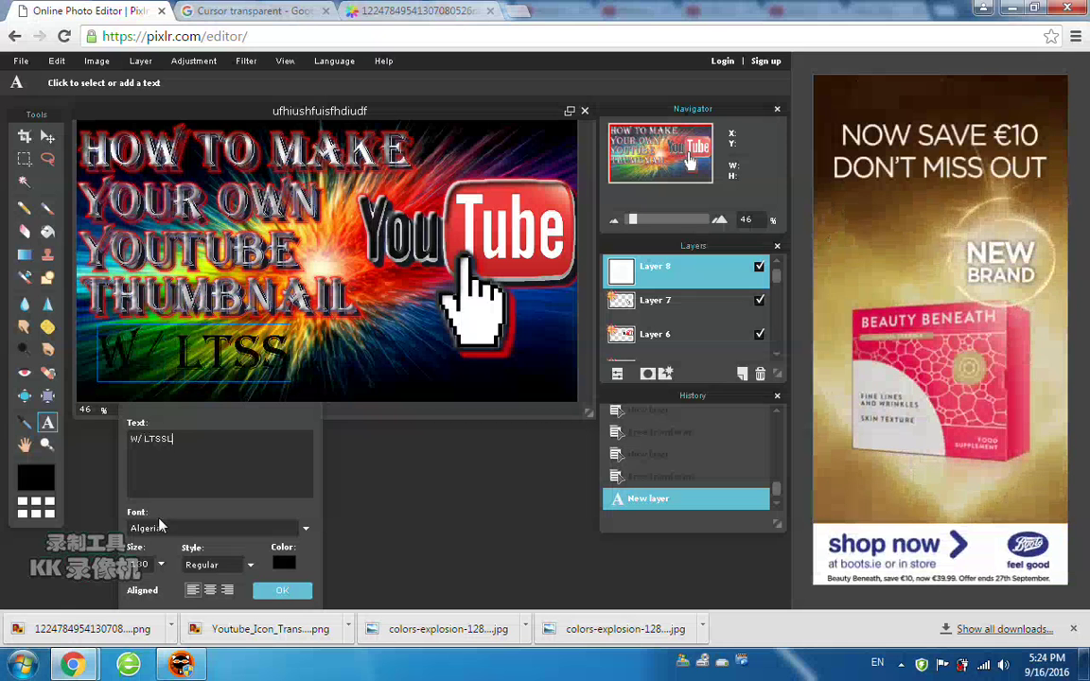
type("V BUIlder")
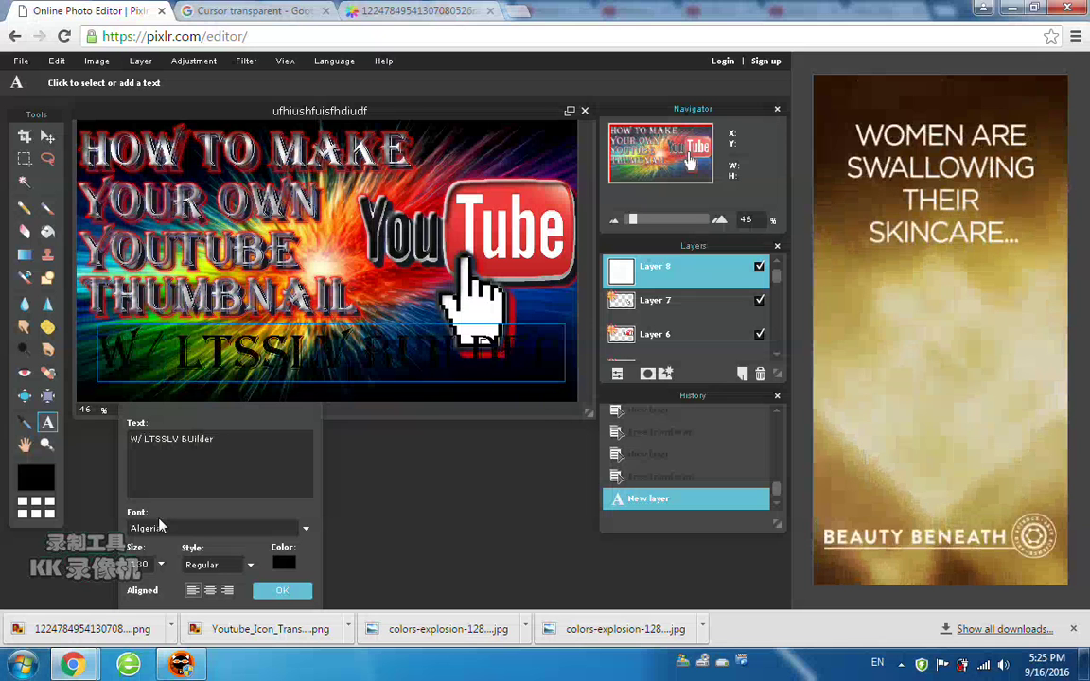
key("BackSpace")
key("BackSpace")
key("BackSpace")
key("BackSpace")
key("BackSpace")
key("BackSpace")
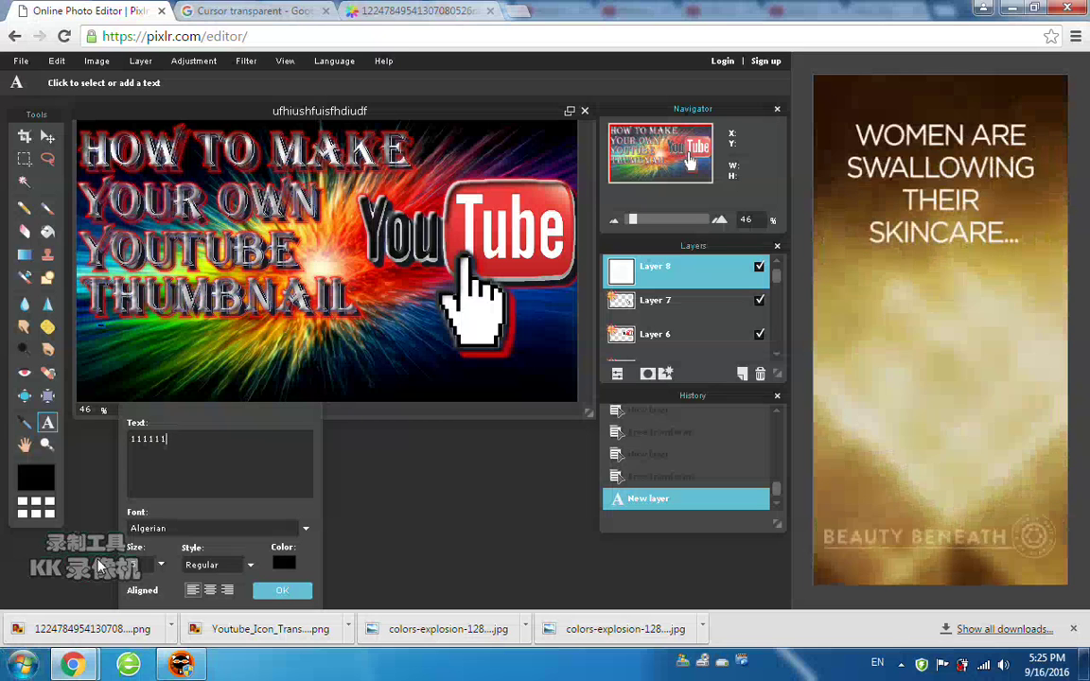
Step: Reduce the new text's size and enter "With LTSSLV Builder" in Algerian Regular
left_click(162, 566)
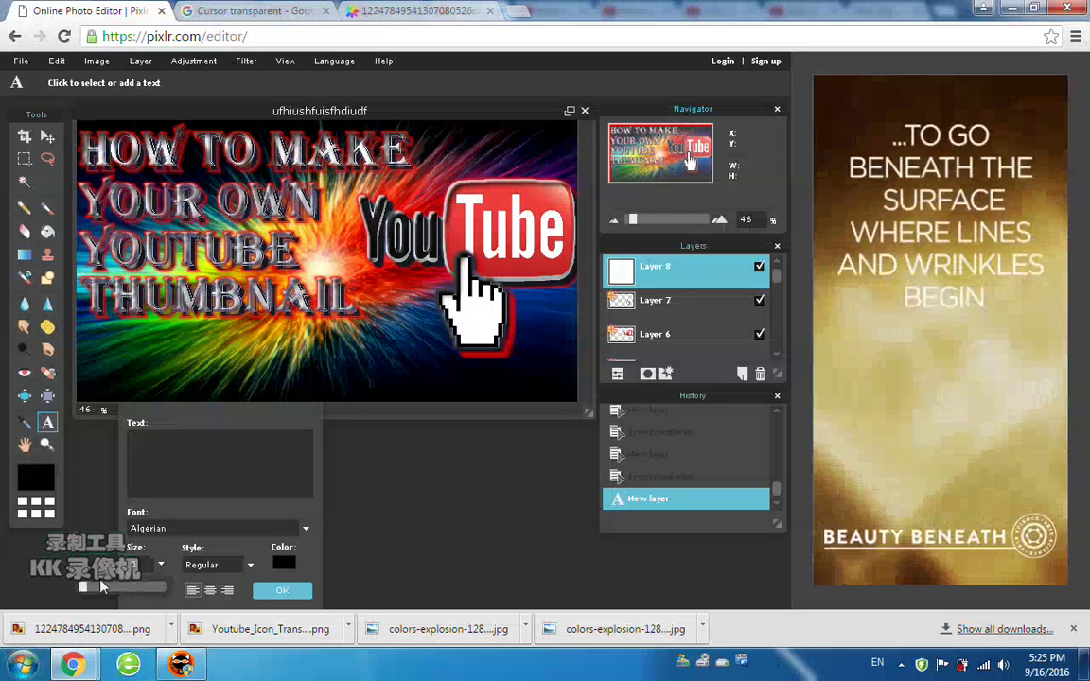
left_click_drag(91, 590, 103, 590)
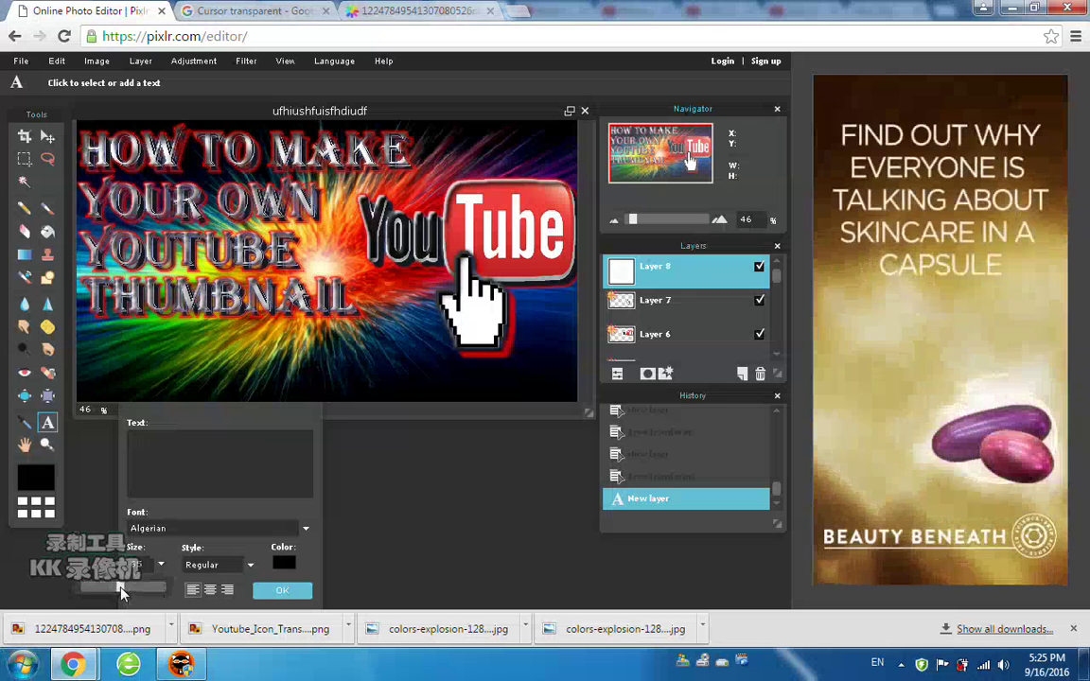
left_click(148, 484)
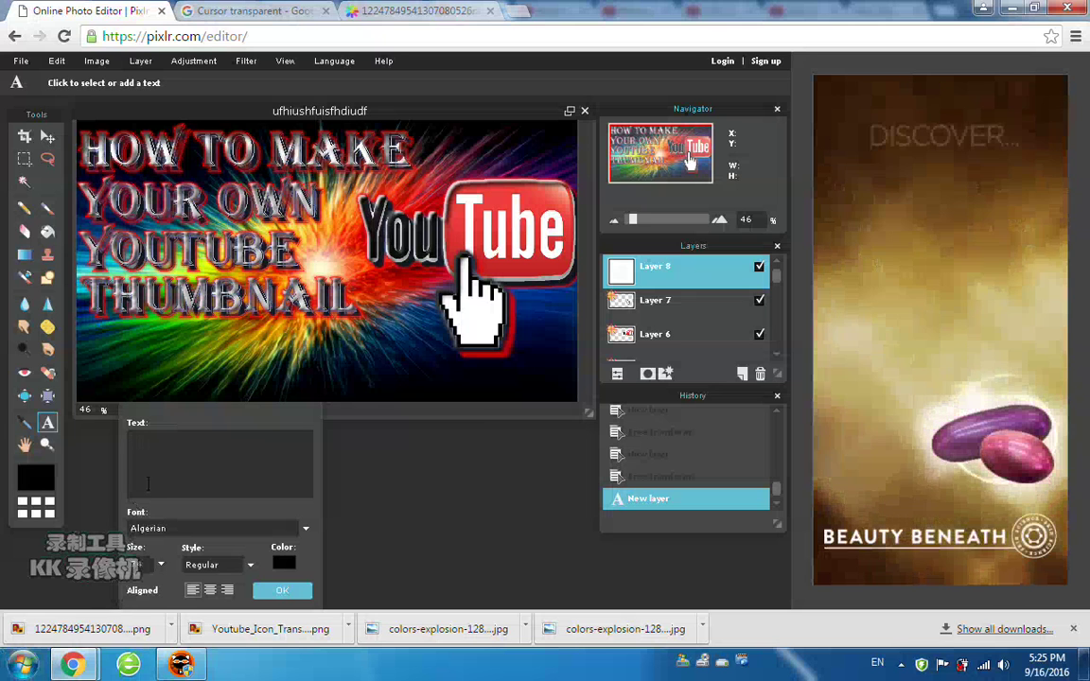
type("W")
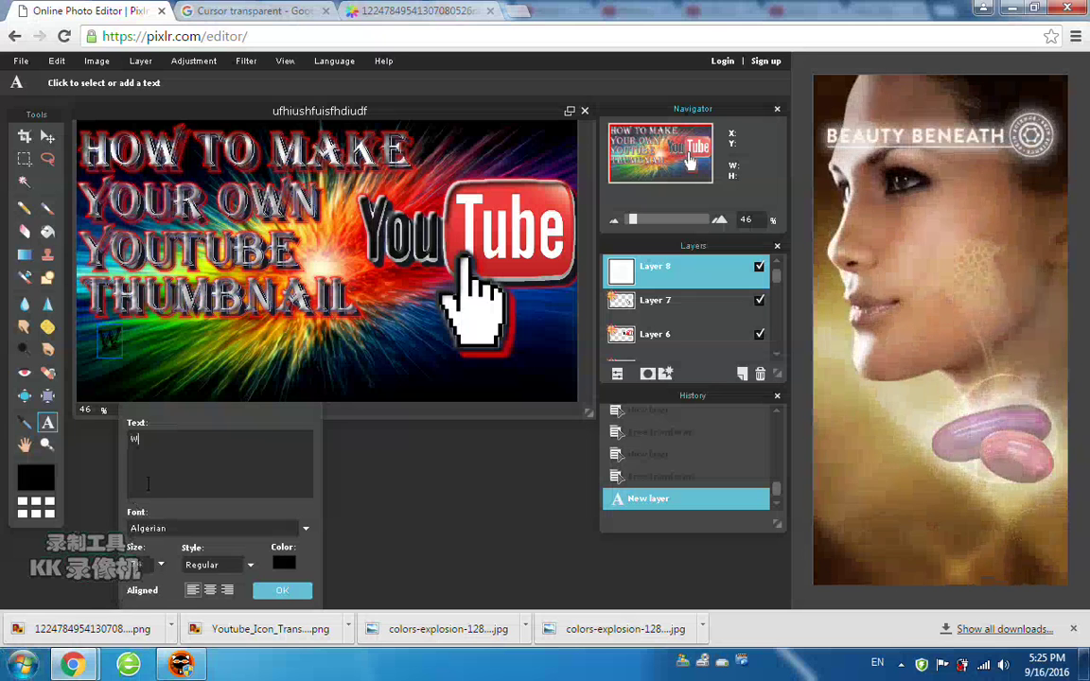
type("ith")
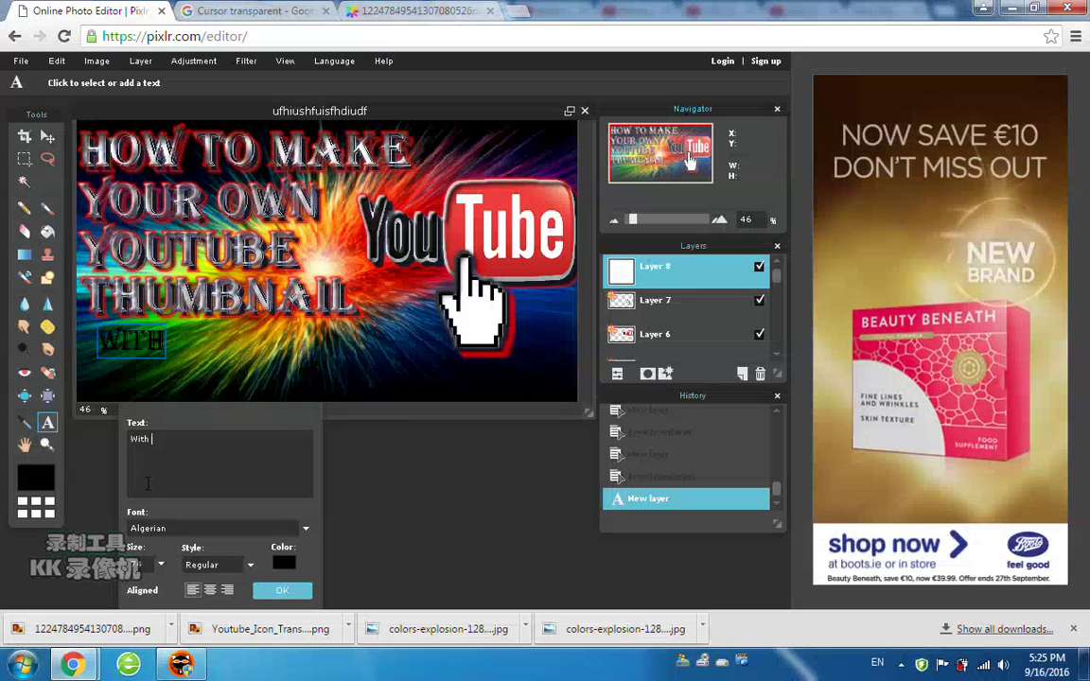
type(" LTSSLV Builder")
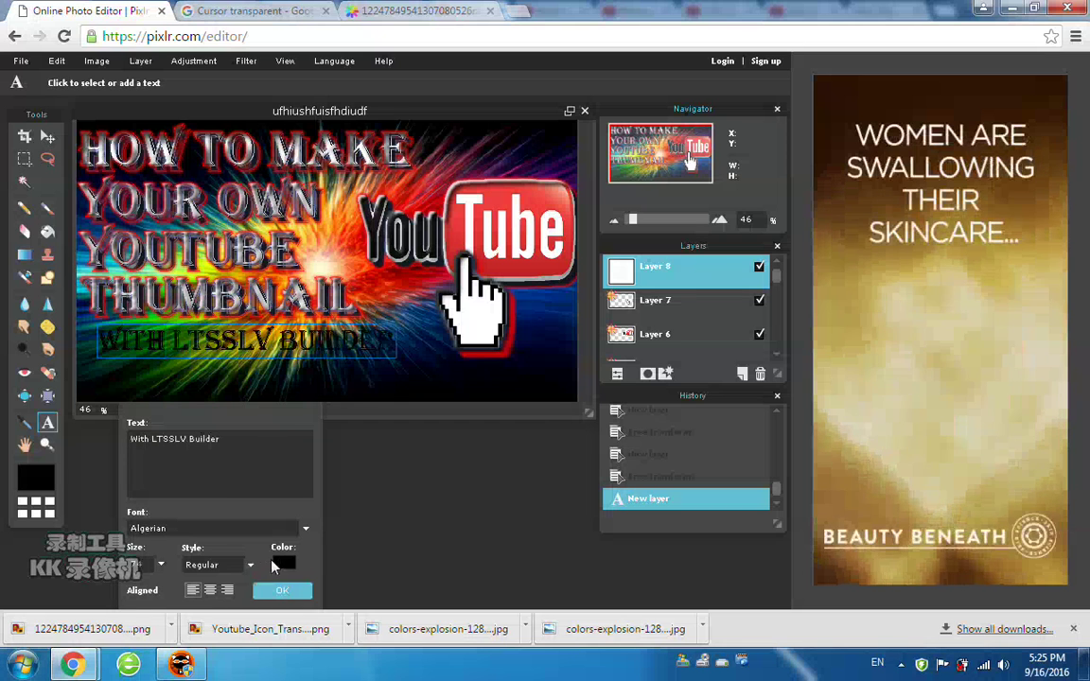
Step: Set the "With LTSSLV Builder" text color to white (ffffff) and apply the text
left_click(284, 563)
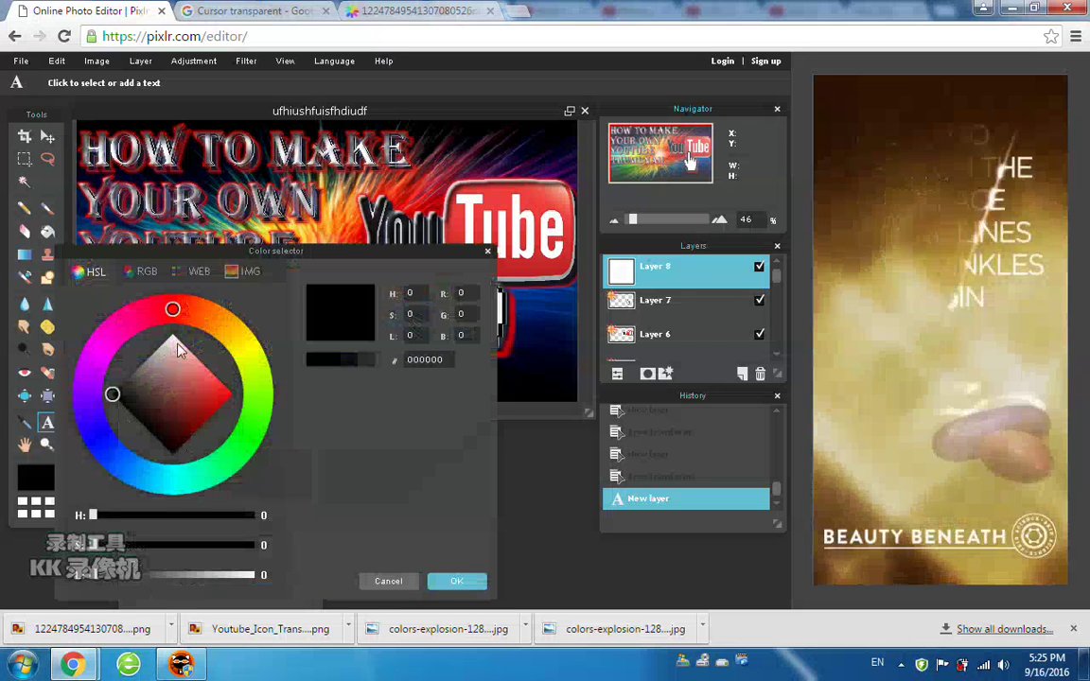
left_click_drag(178, 349, 182, 331)
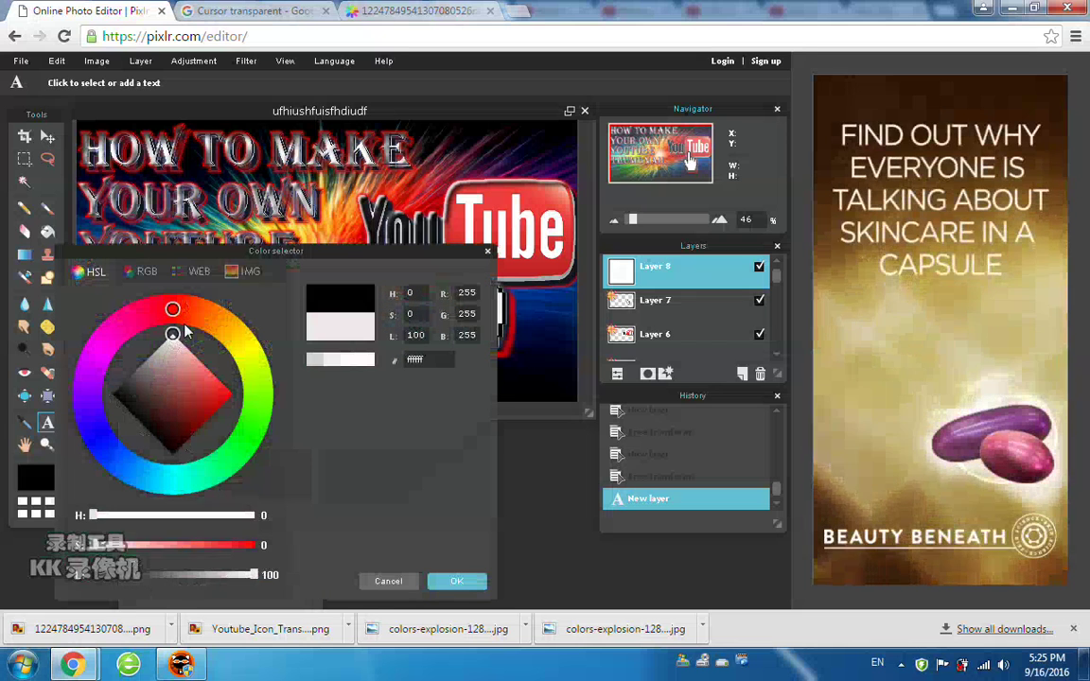
left_click(457, 581)
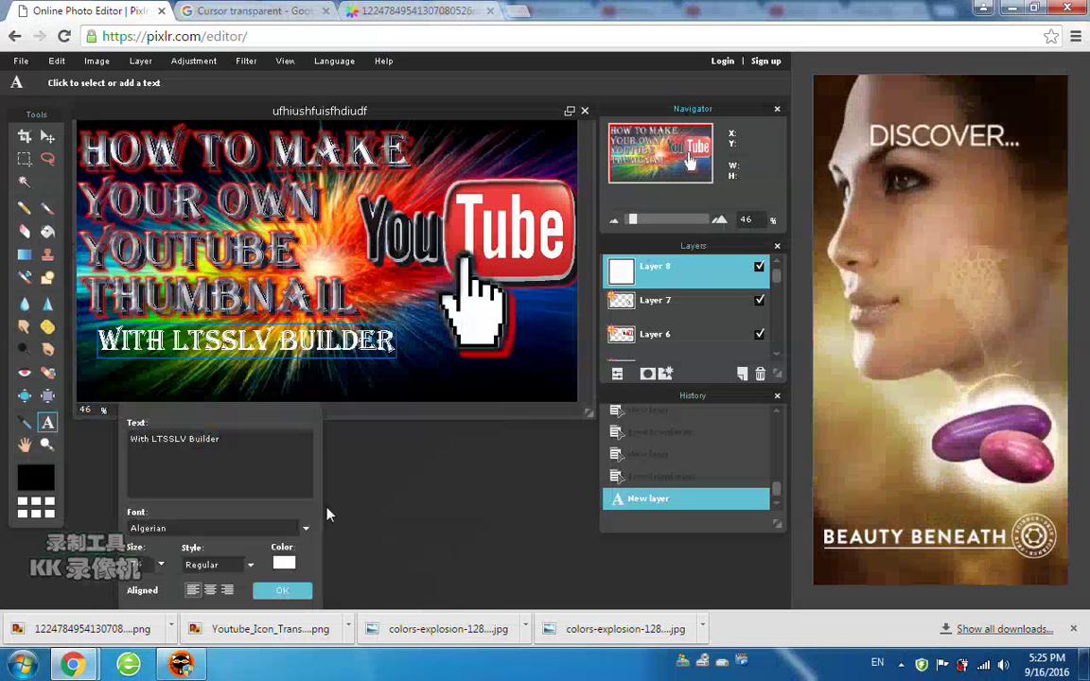
left_click(279, 594)
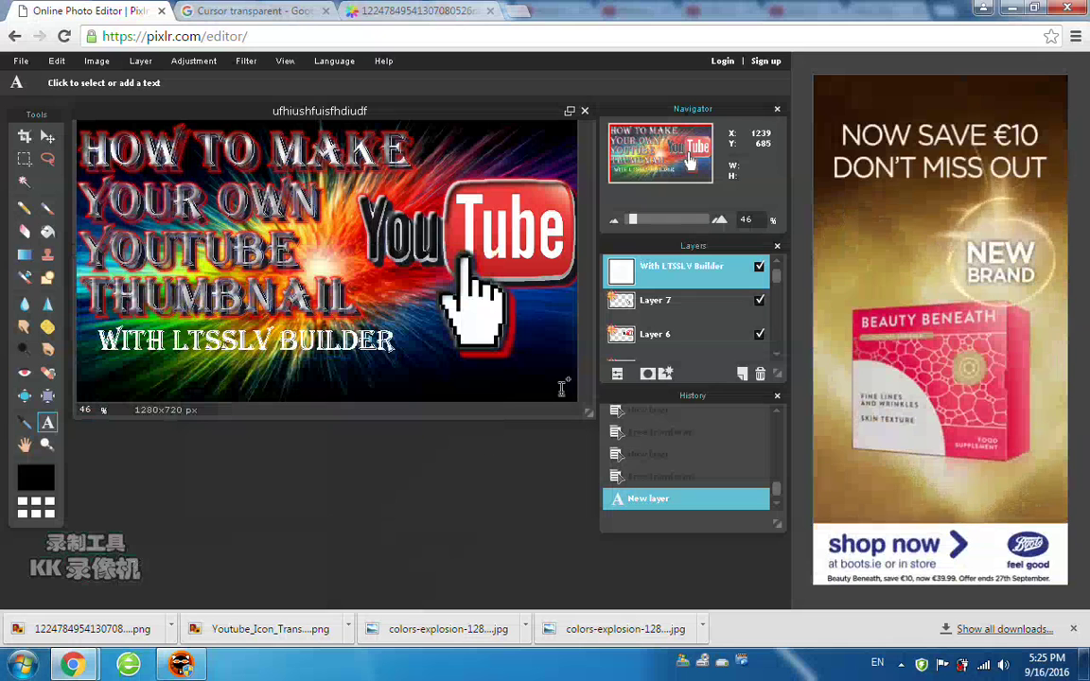
Step: Turn on Drop shadow, Inner shadow, Bevel, Outer glow and Inner glow for the "With LTSSLV Builder" layer
left_click(140, 60)
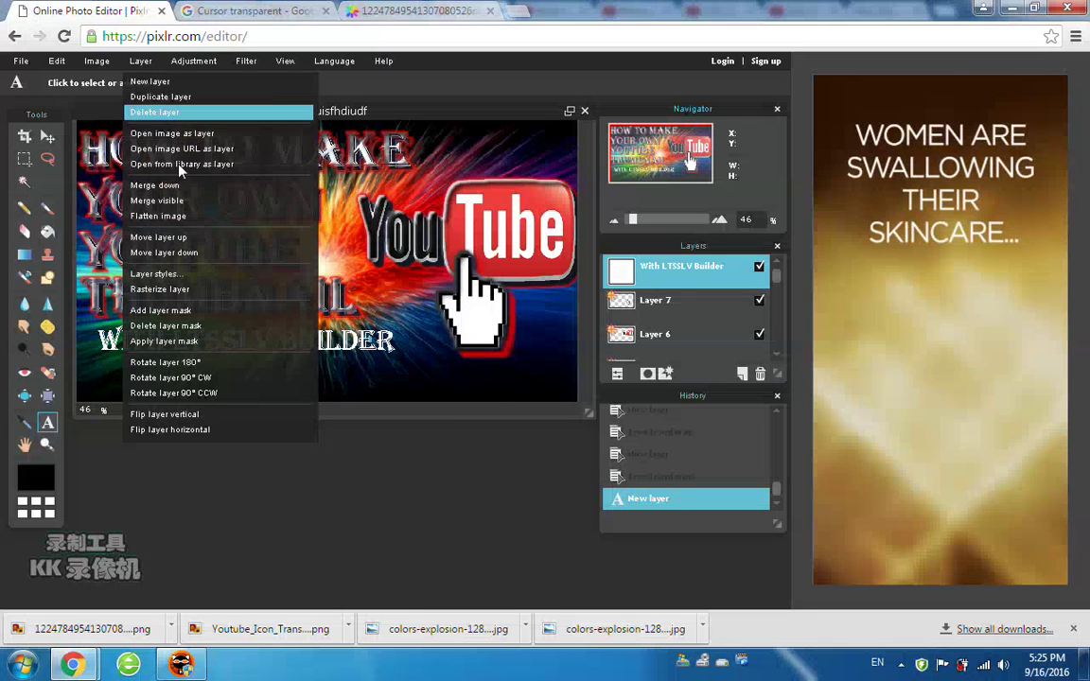
left_click(144, 273)
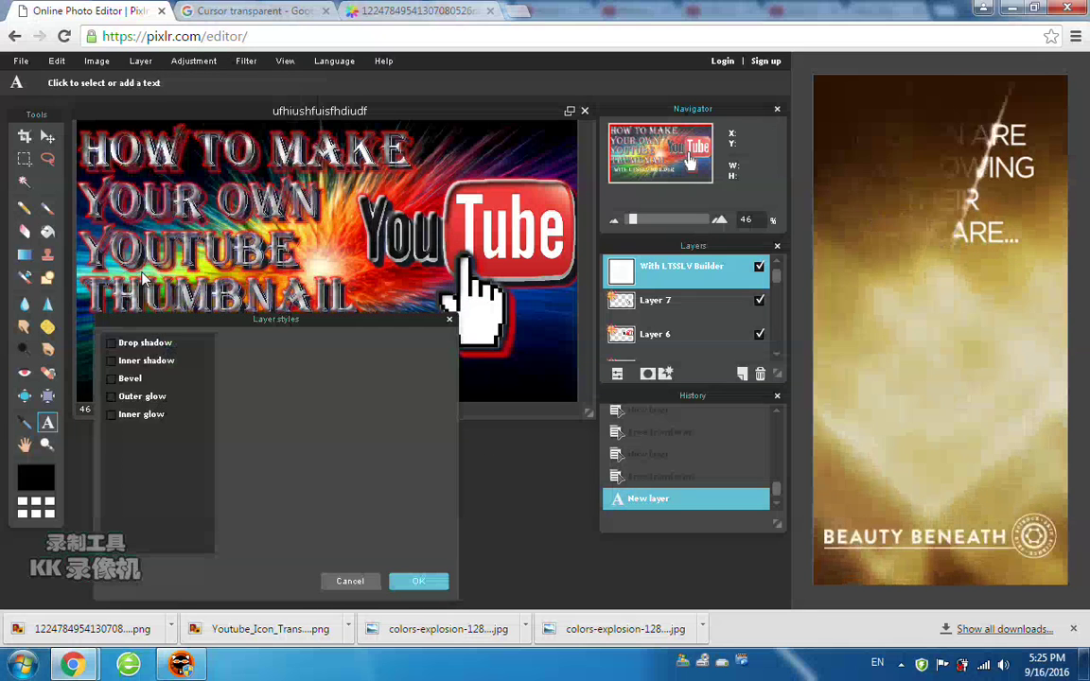
left_click(145, 342)
left_click(144, 361)
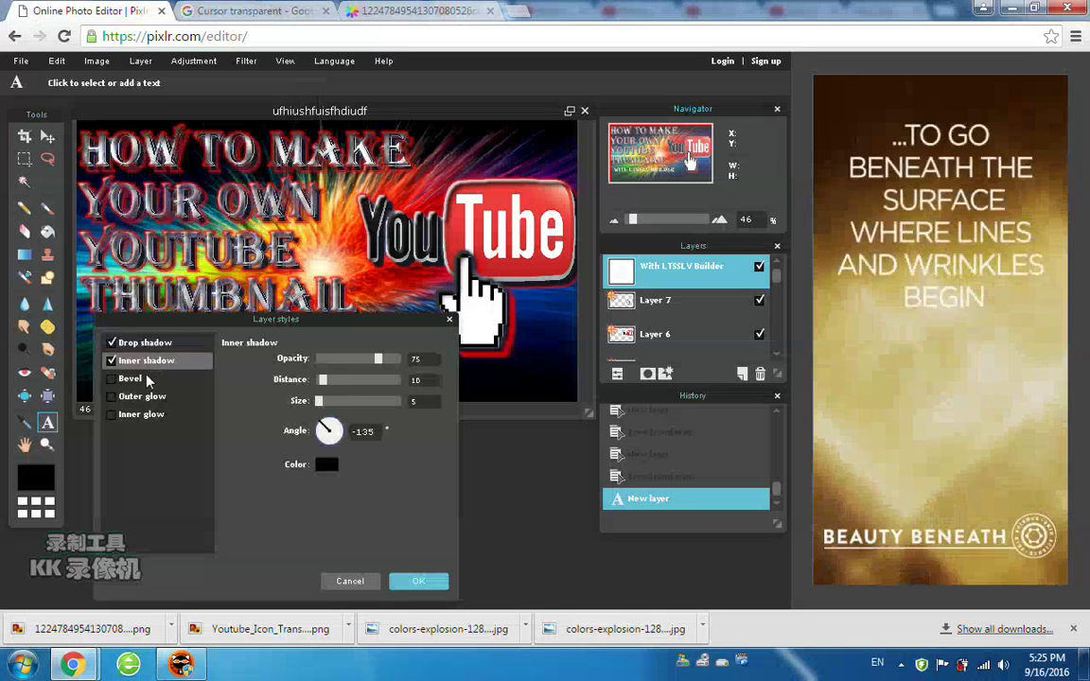
left_click(132, 379)
left_click(142, 397)
left_click(142, 414)
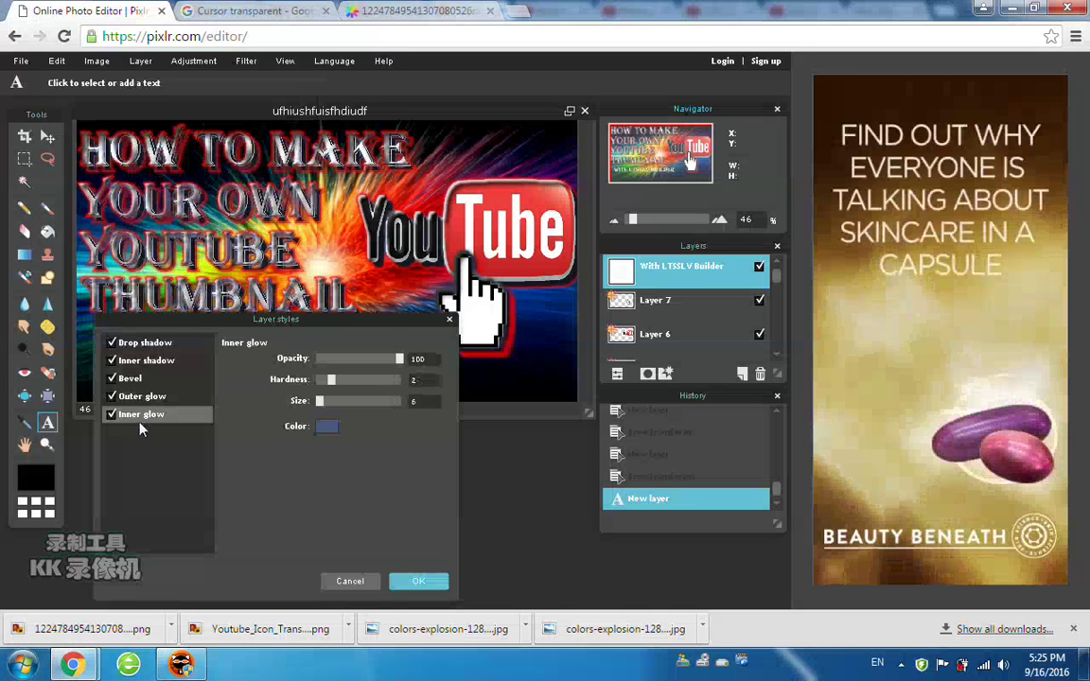
Step: Set the "With LTSSLV Builder" text's inner glow color to bright red (ff0008) and apply its layer styles
left_click(326, 428)
left_click(170, 309)
left_click(233, 395)
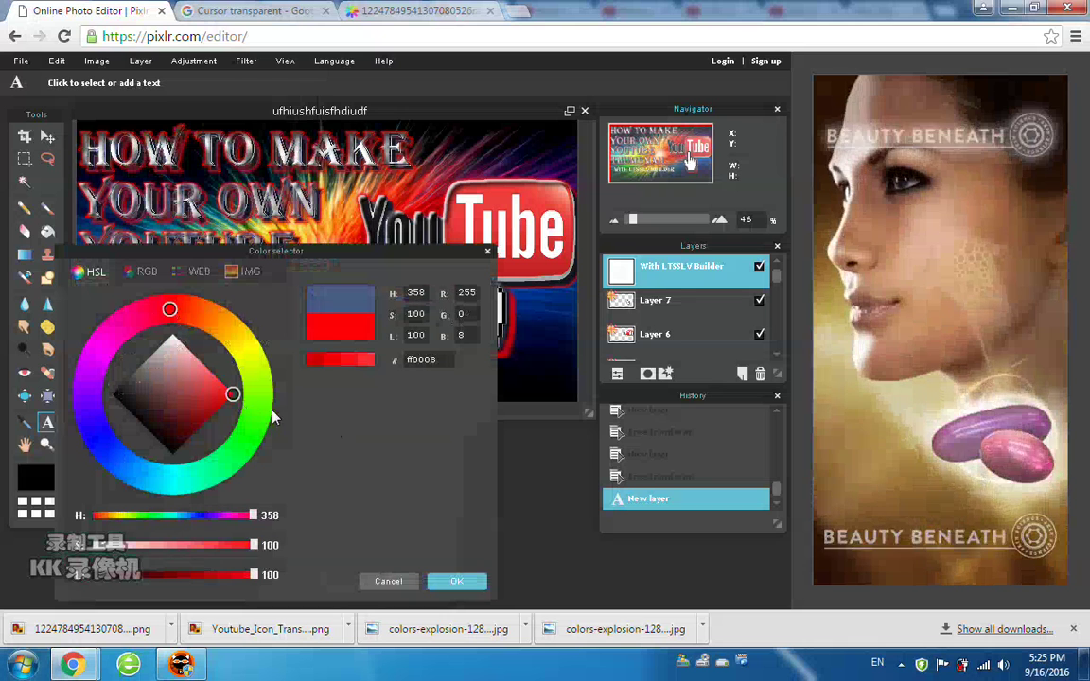
left_click(454, 581)
left_click_drag(364, 315, 384, 348)
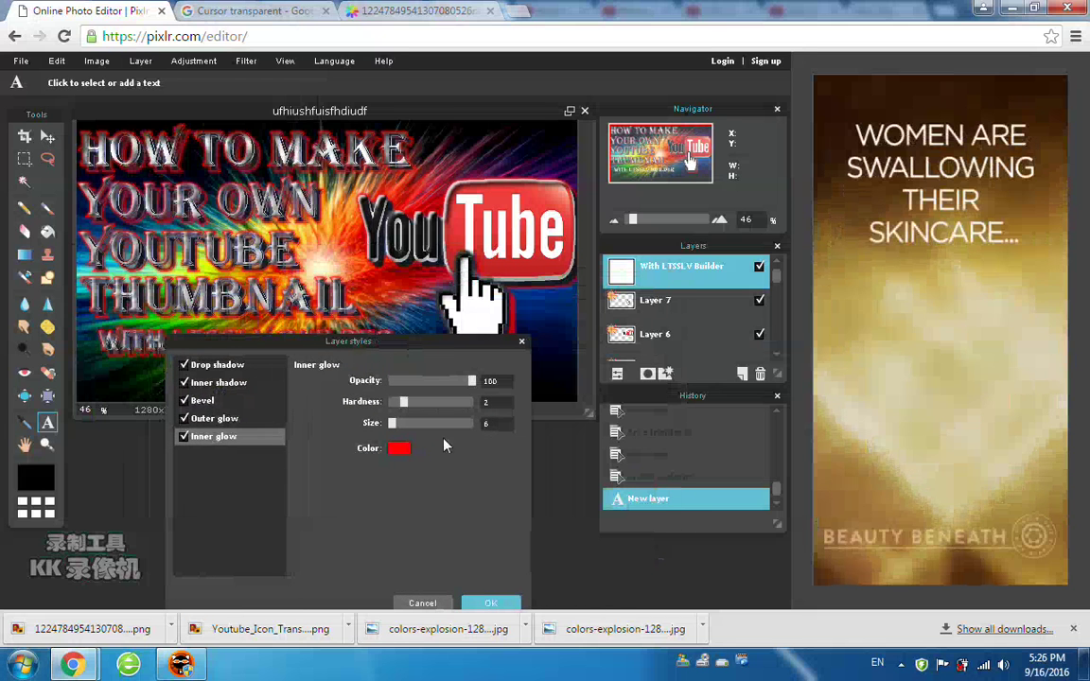
left_click(486, 604)
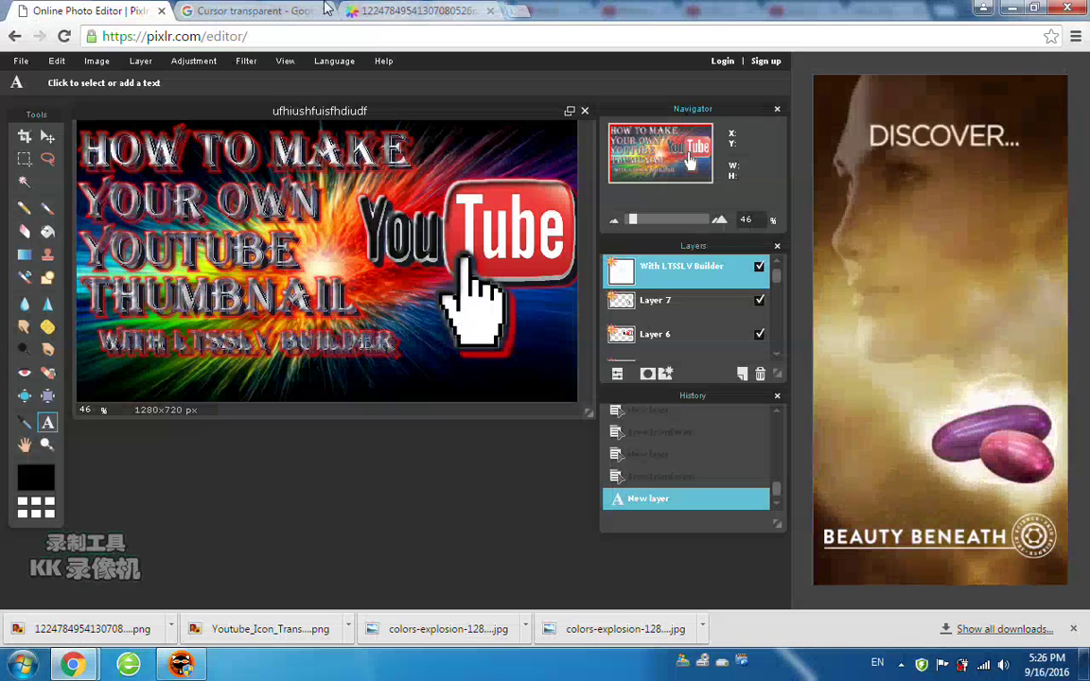
Step: Close the downloaded cursor image page and search Google Images for "Minecraft pe transparent"
left_click(486, 10)
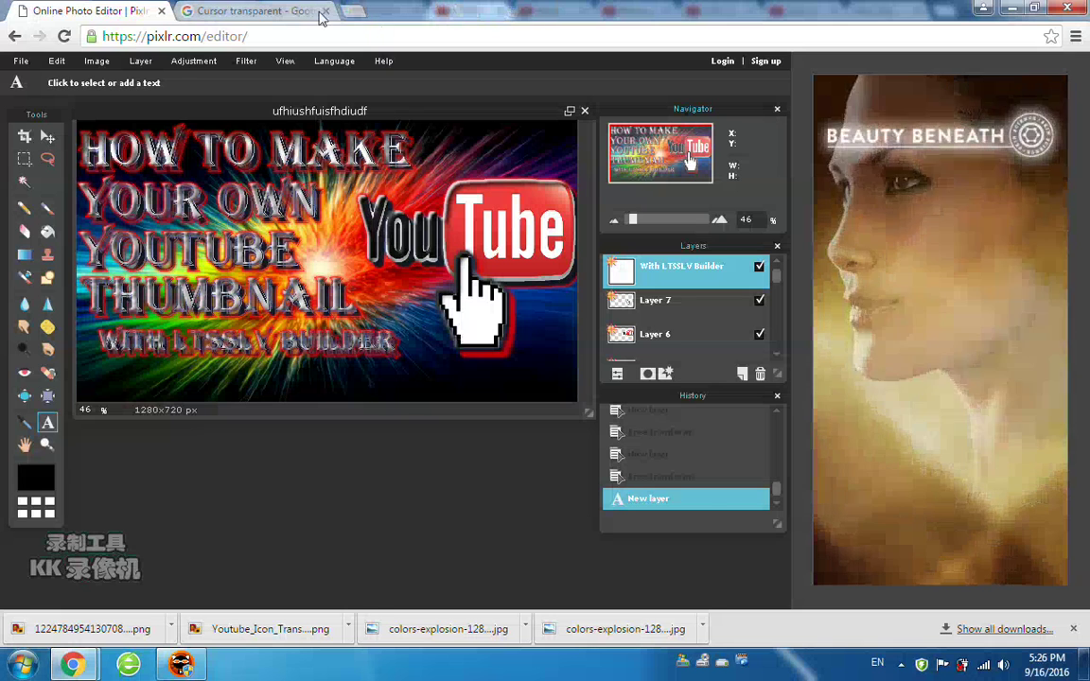
left_click(248, 10)
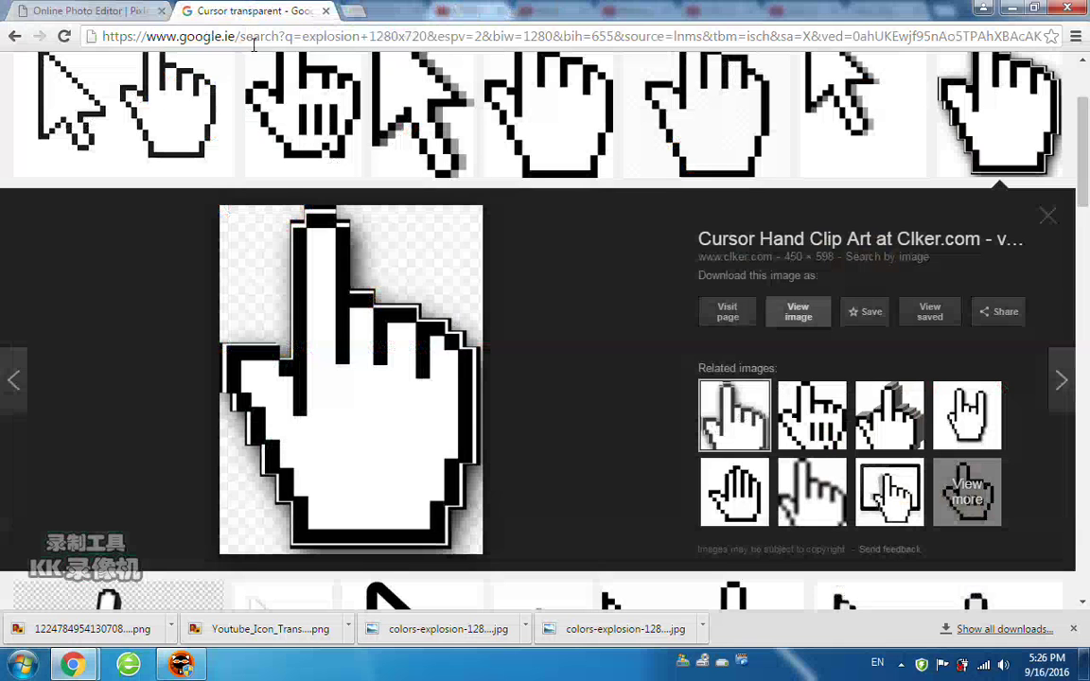
scroll(333, 222, "up", 1)
double_click(137, 75)
key("BackSpace")
type("Minecraft")
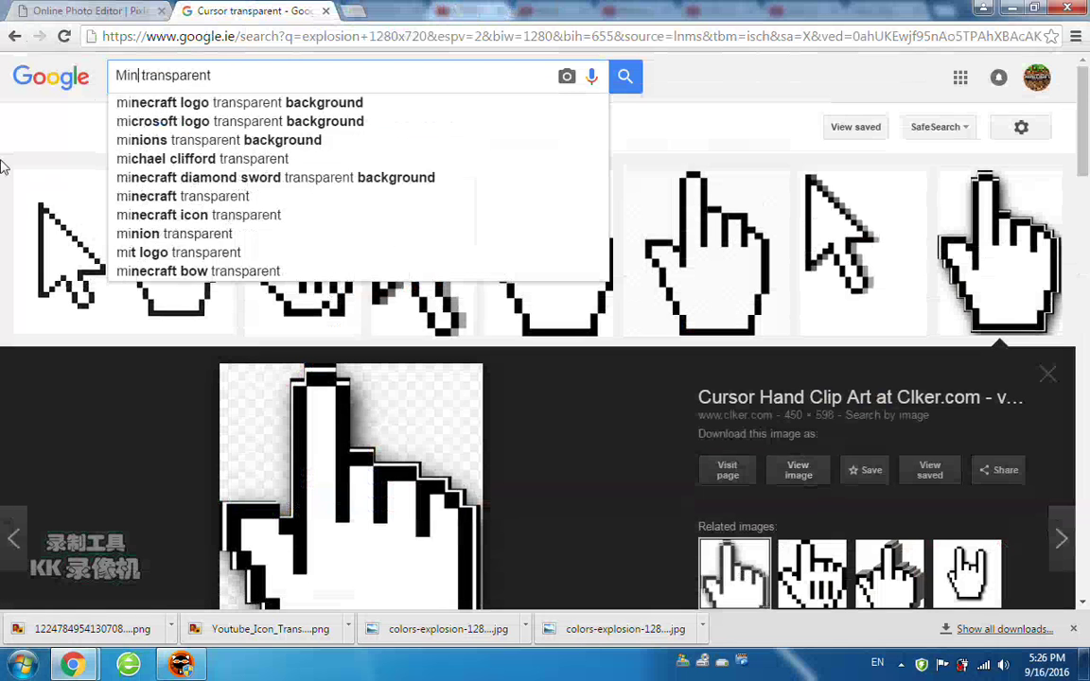
type(" pe")
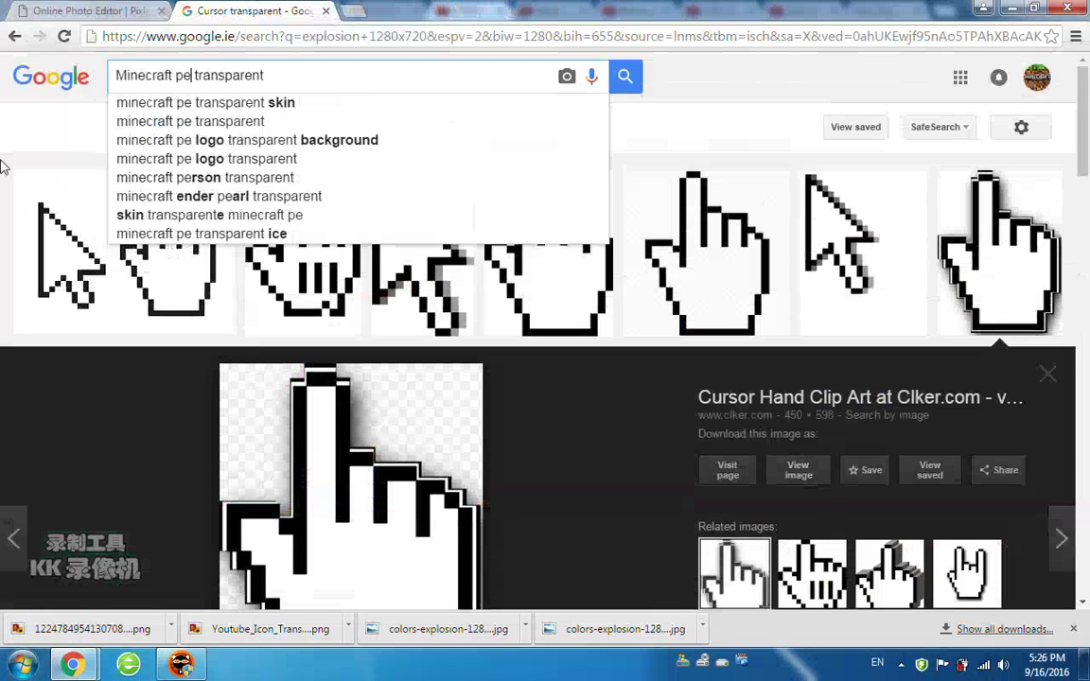
key("Return")
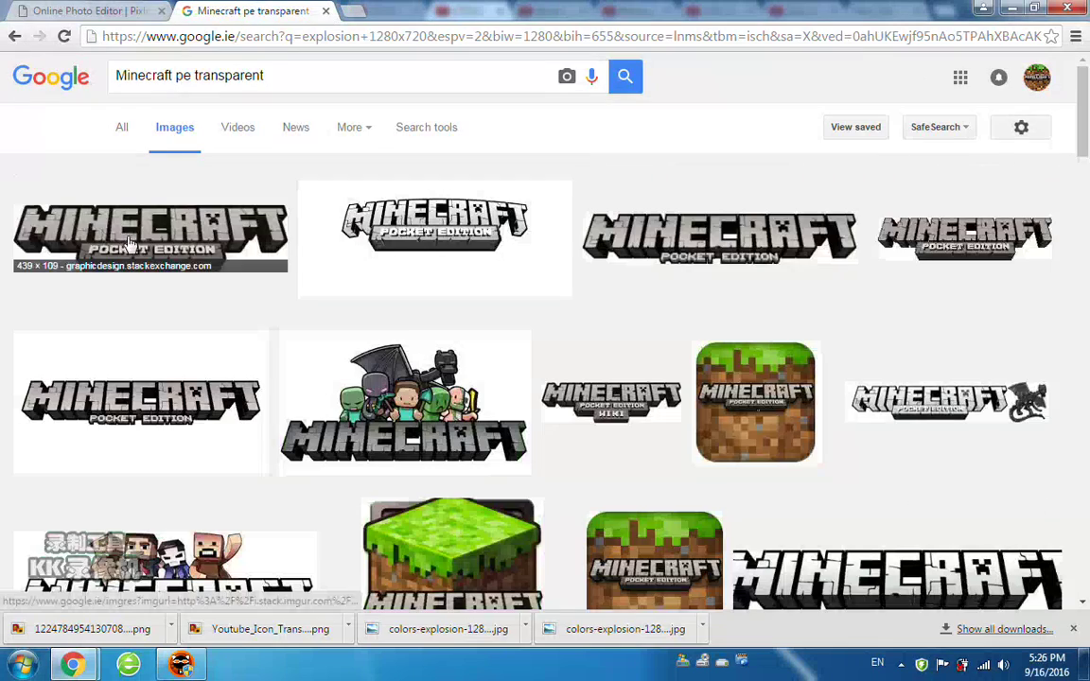
Step: Look through the Minecraft PE image results for a transparent picture suitable for the thumbnail
scroll(782, 456, "down", 6)
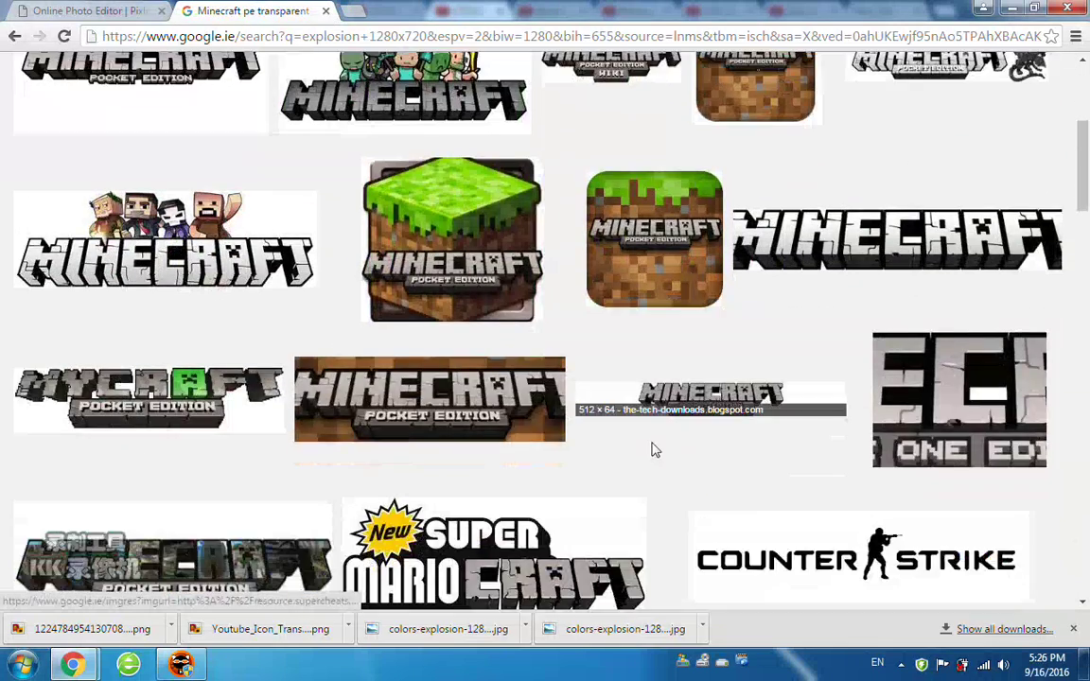
scroll(548, 366, "down", 7)
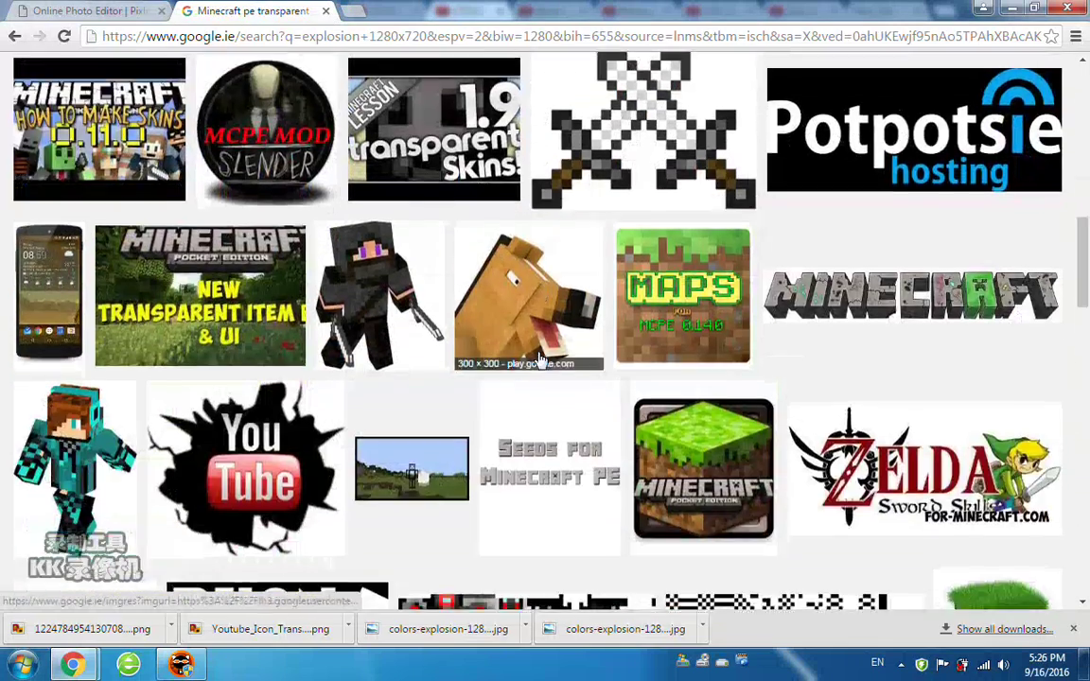
scroll(541, 361, "down", 5)
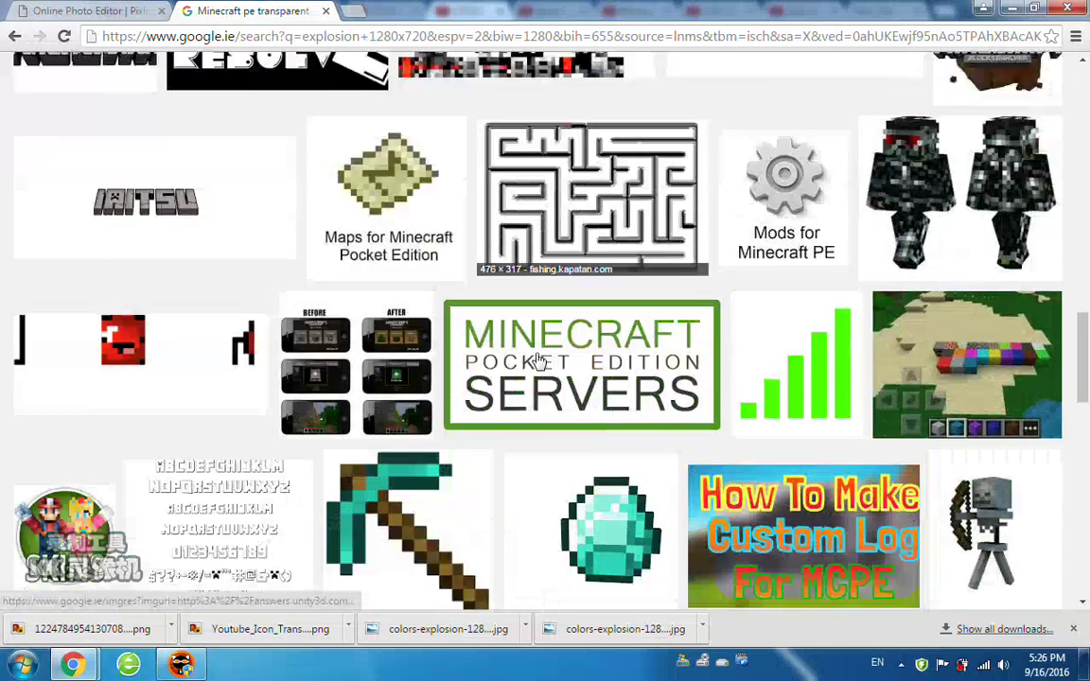
scroll(536, 361, "up", 2)
scroll(534, 360, "down", 5)
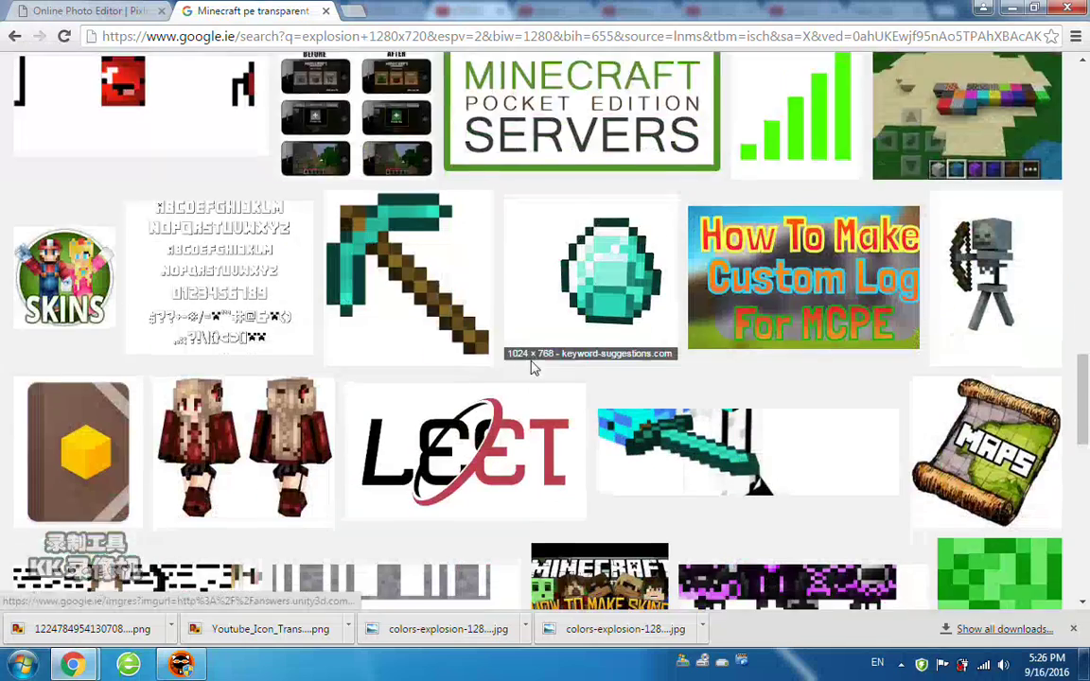
scroll(539, 384, "up", 6)
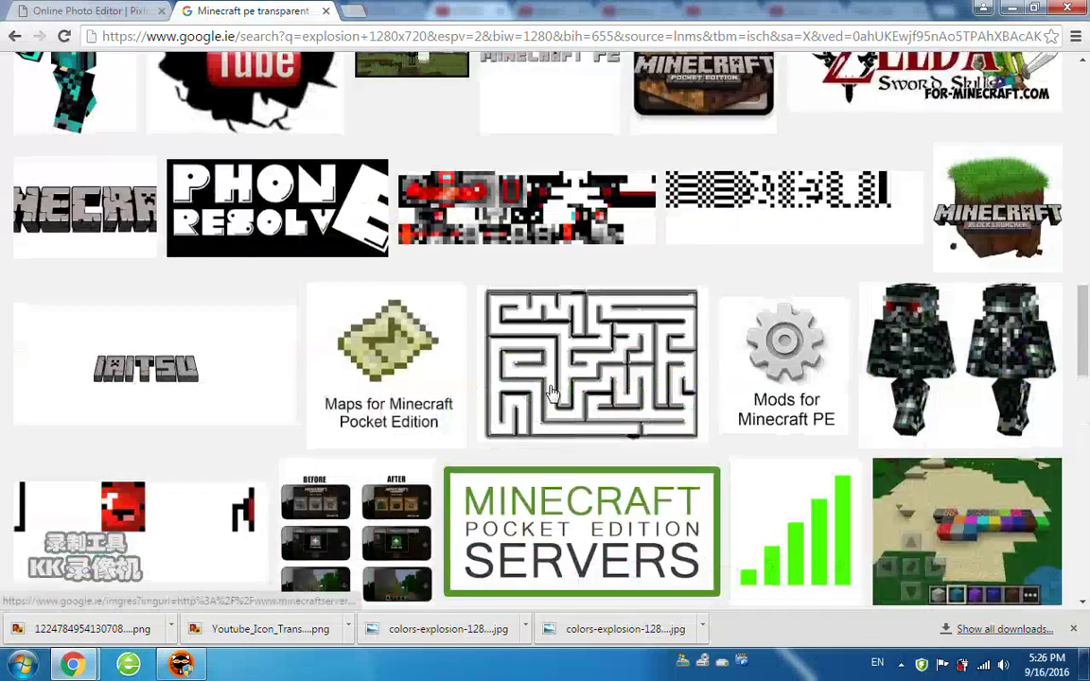
scroll(553, 394, "up", 6)
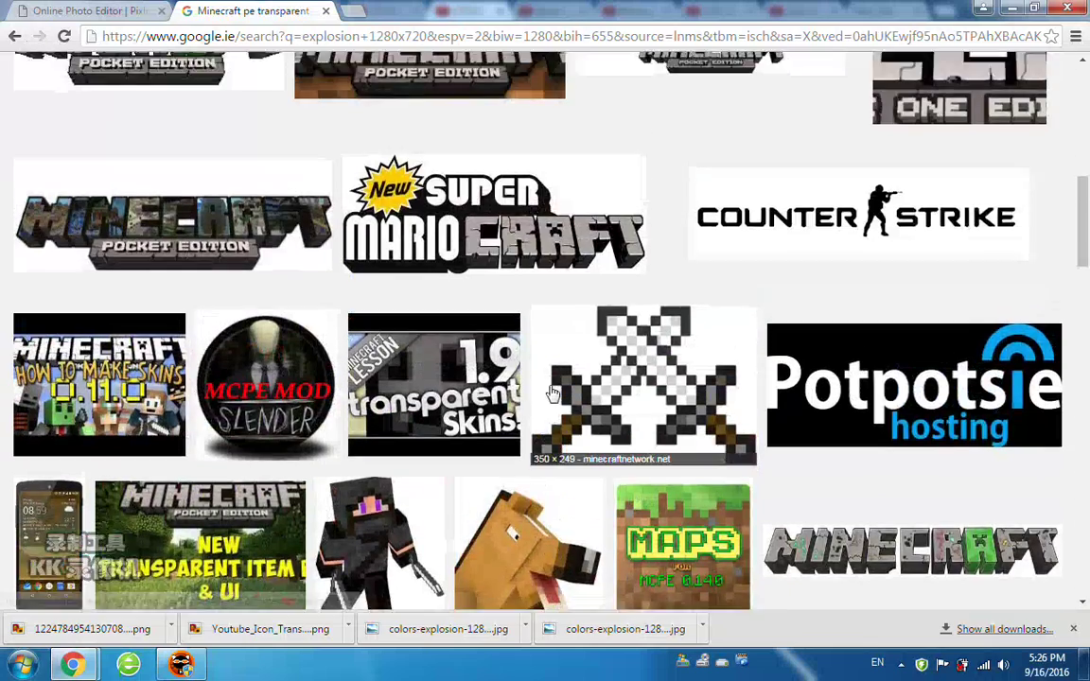
scroll(553, 394, "up", 4)
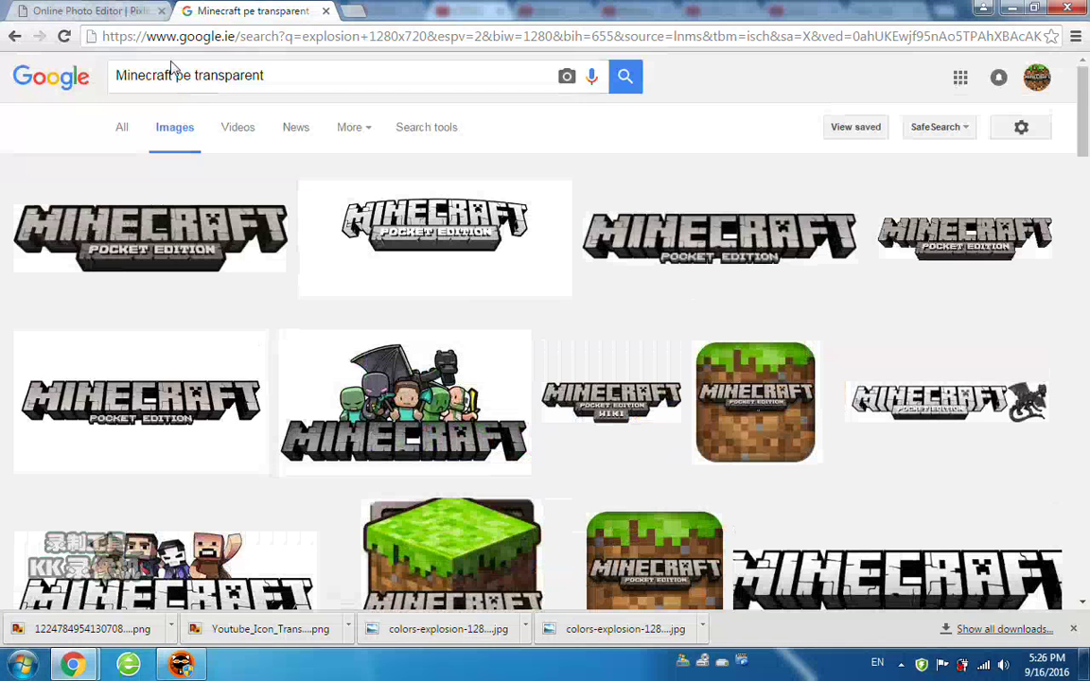
Step: Close the image search page and start saving the thumbnail to the computer under the name "Thumbnail OF HTMYOYTWLB"
left_click(47, 10)
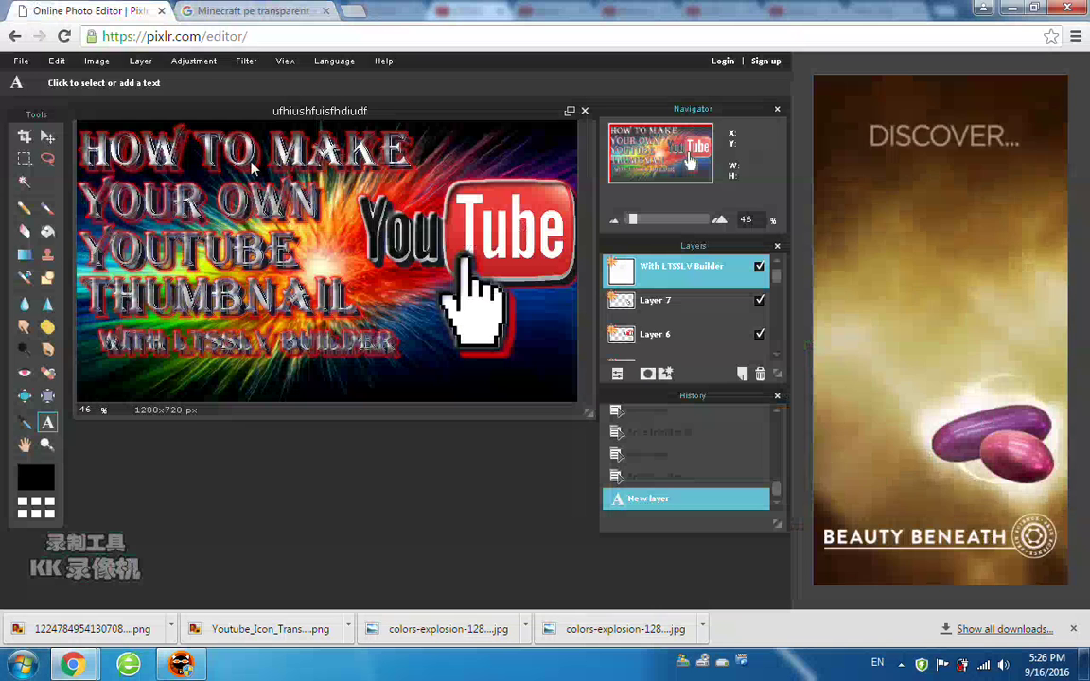
left_click(328, 10)
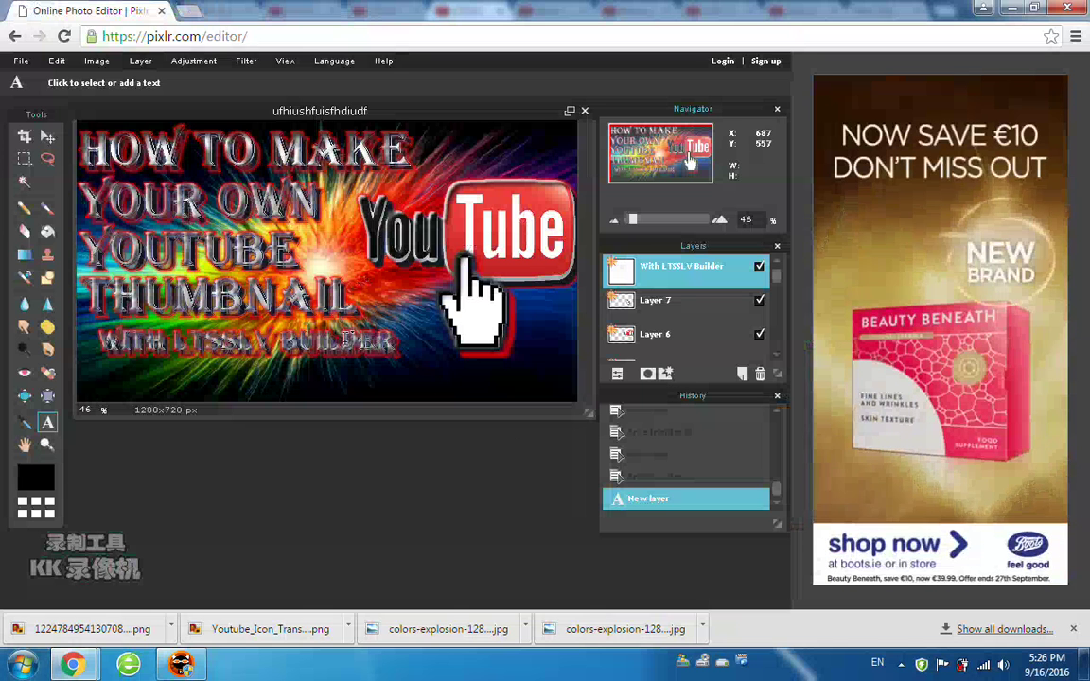
left_click(20, 61)
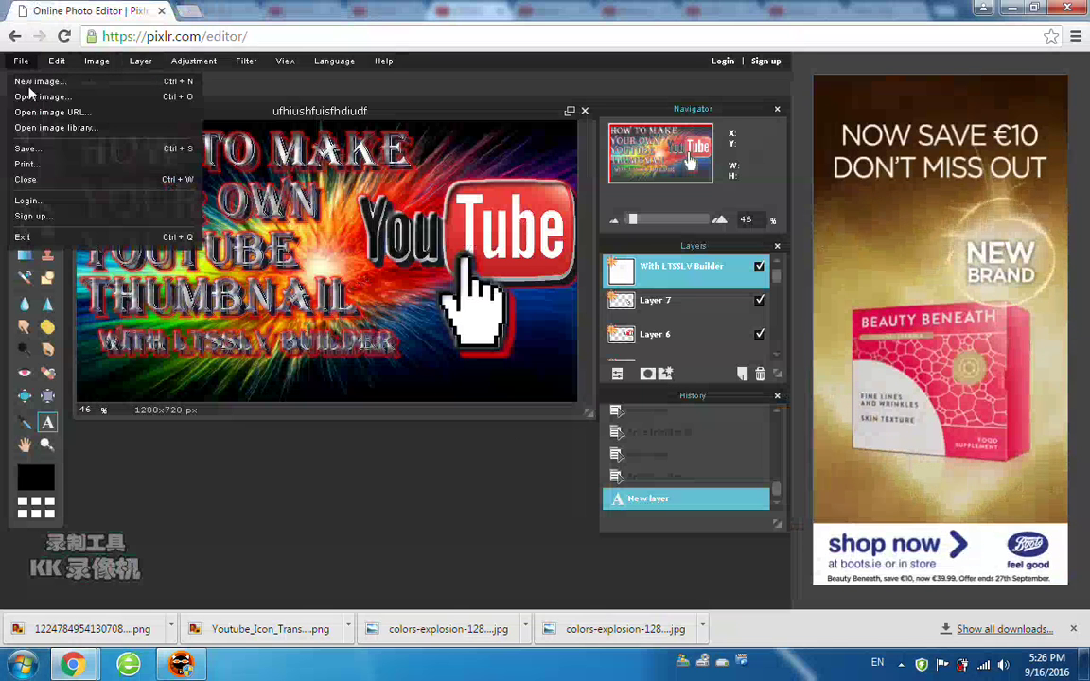
left_click(45, 149)
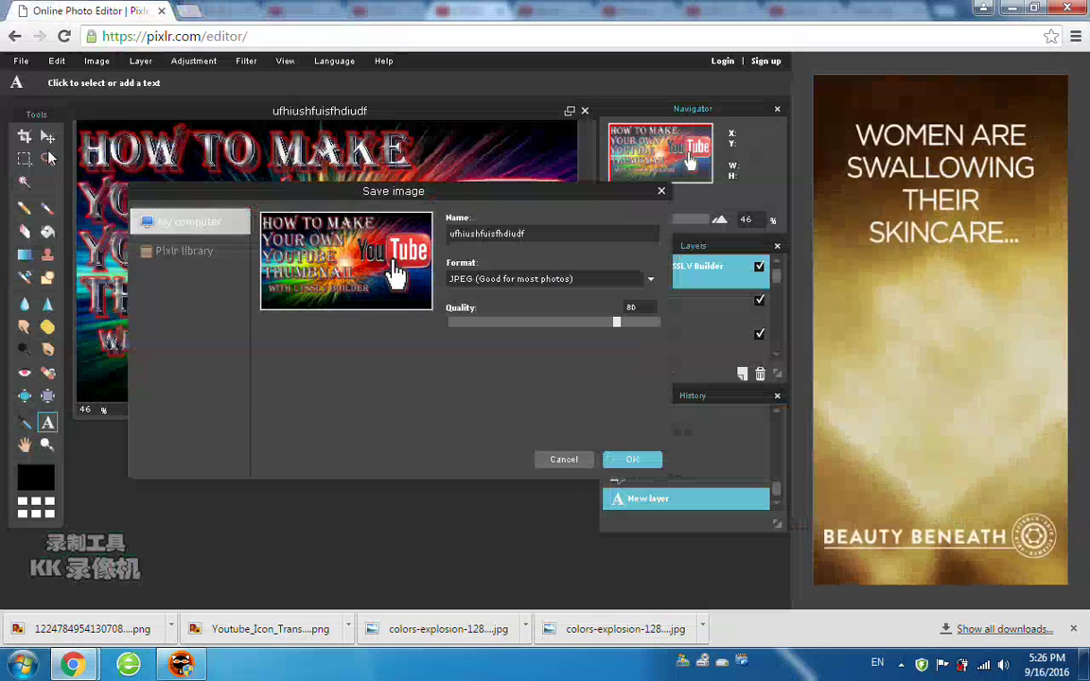
double_click(547, 232)
type("Th")
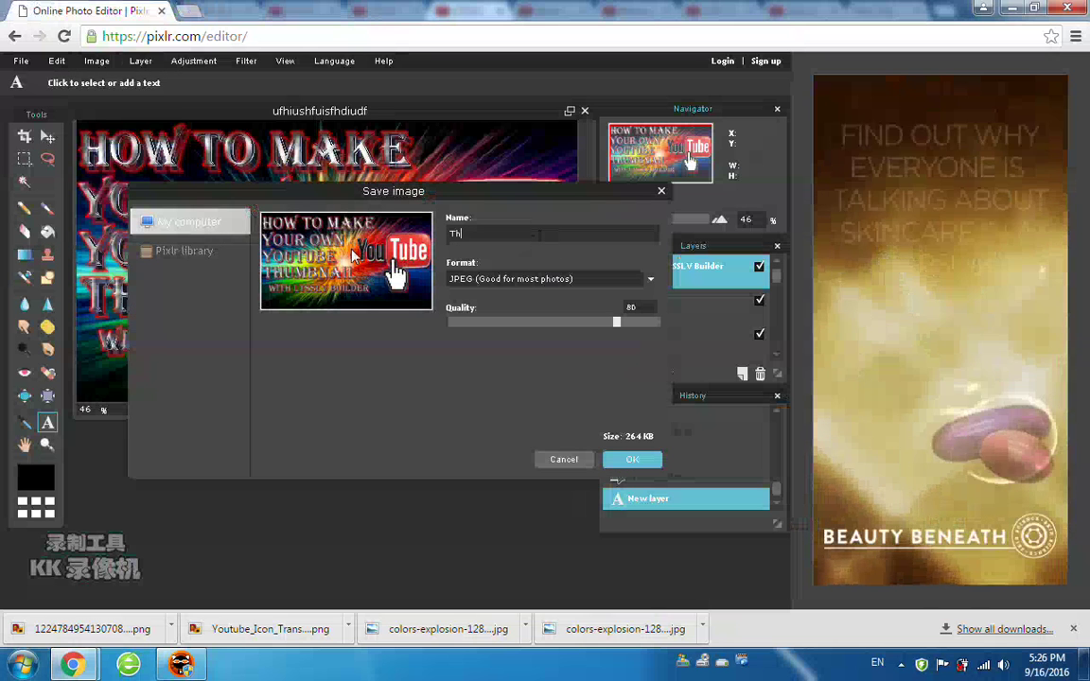
type("umbnail")
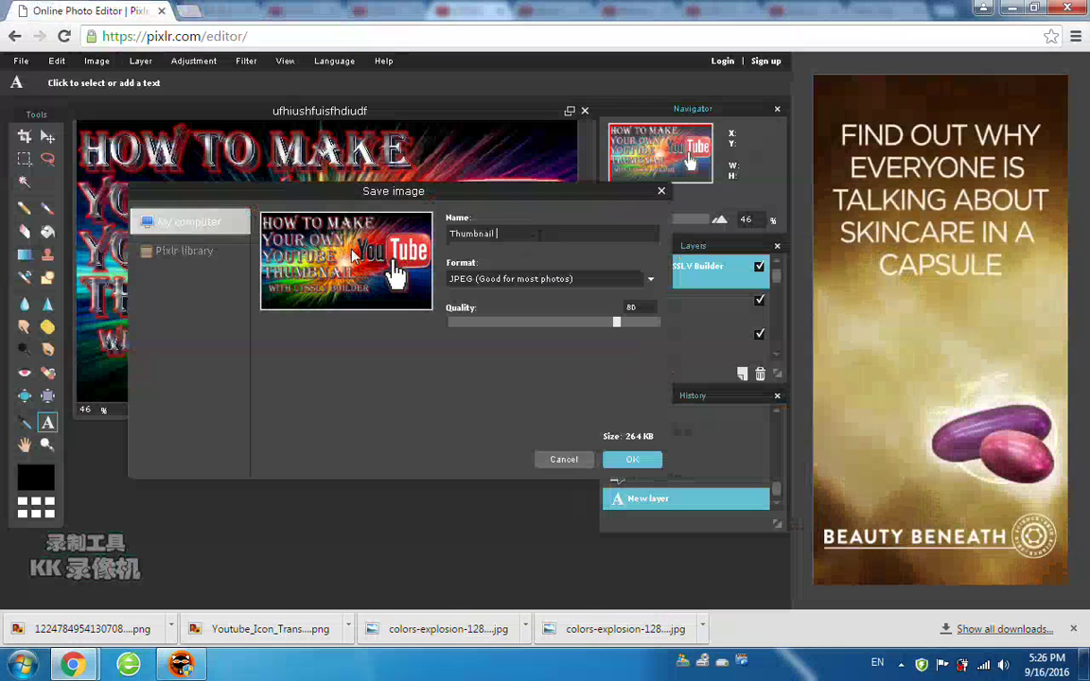
type(" OF ")
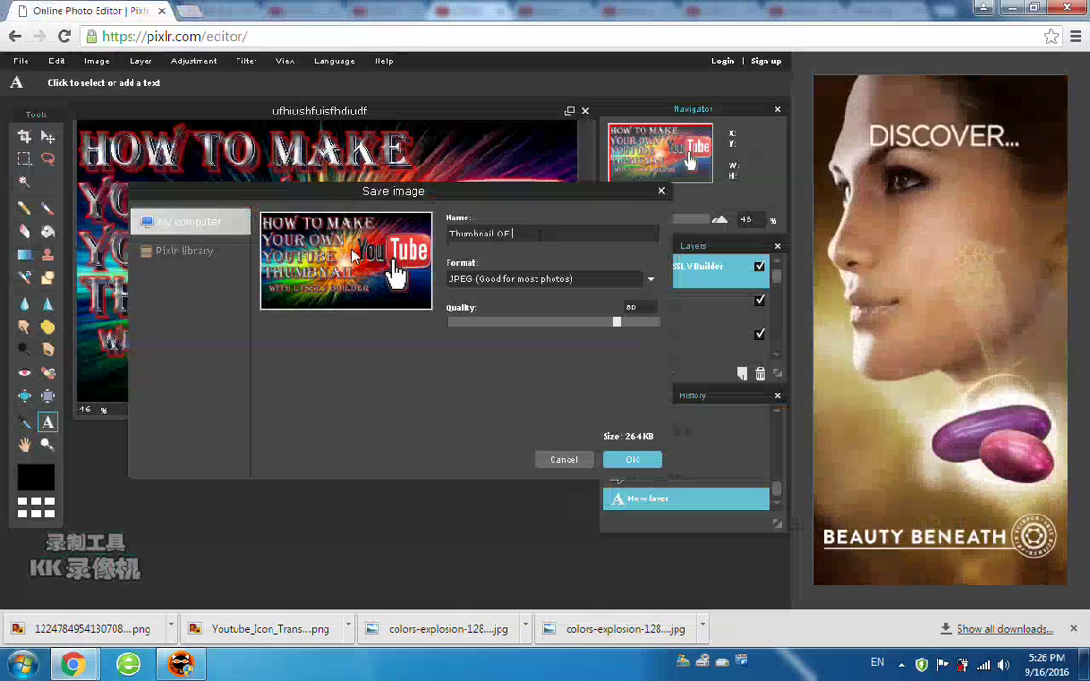
type("HTMYOYTWLB")
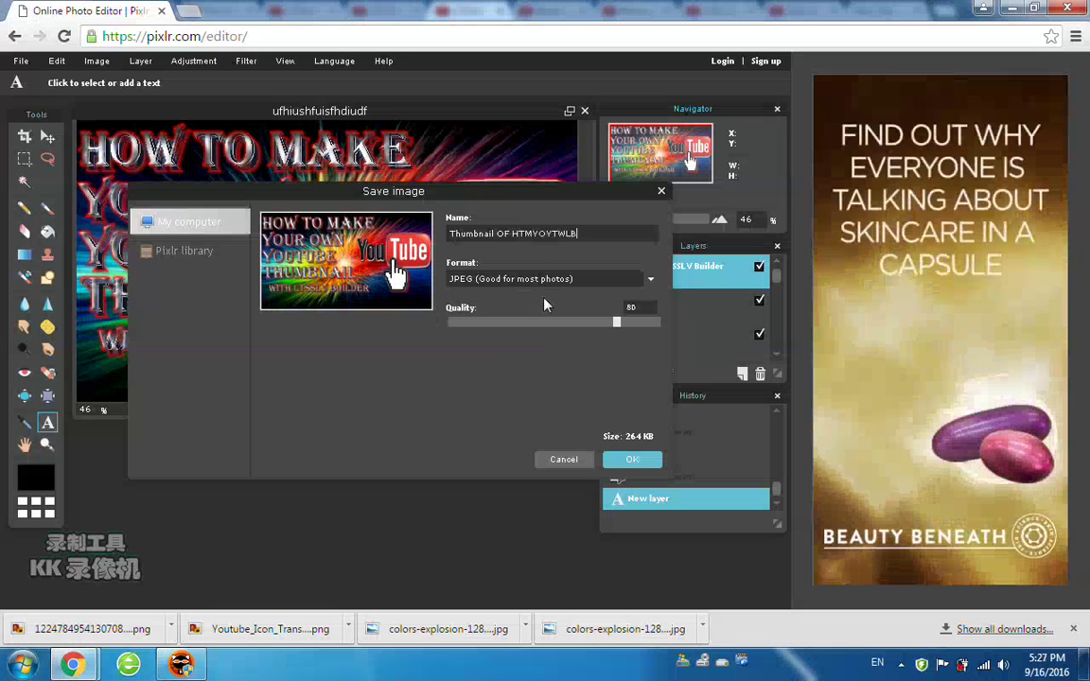
Step: Set the JPEG quality to 100 and save the thumbnail in the Downloads folder
left_click_drag(616, 323, 659, 317)
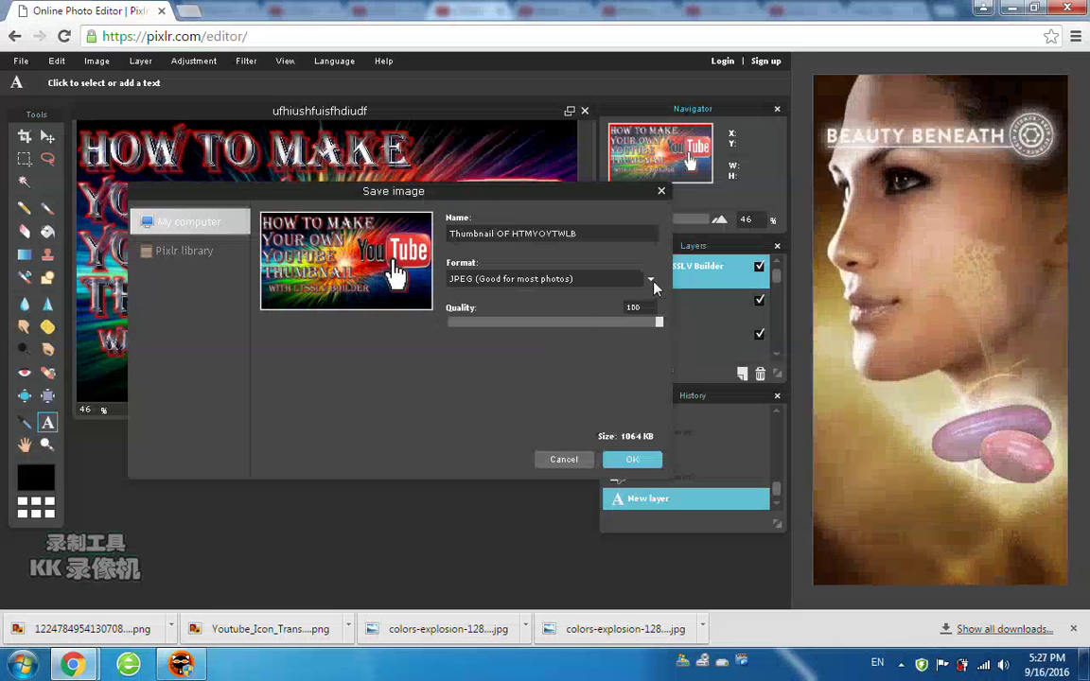
left_click(651, 284)
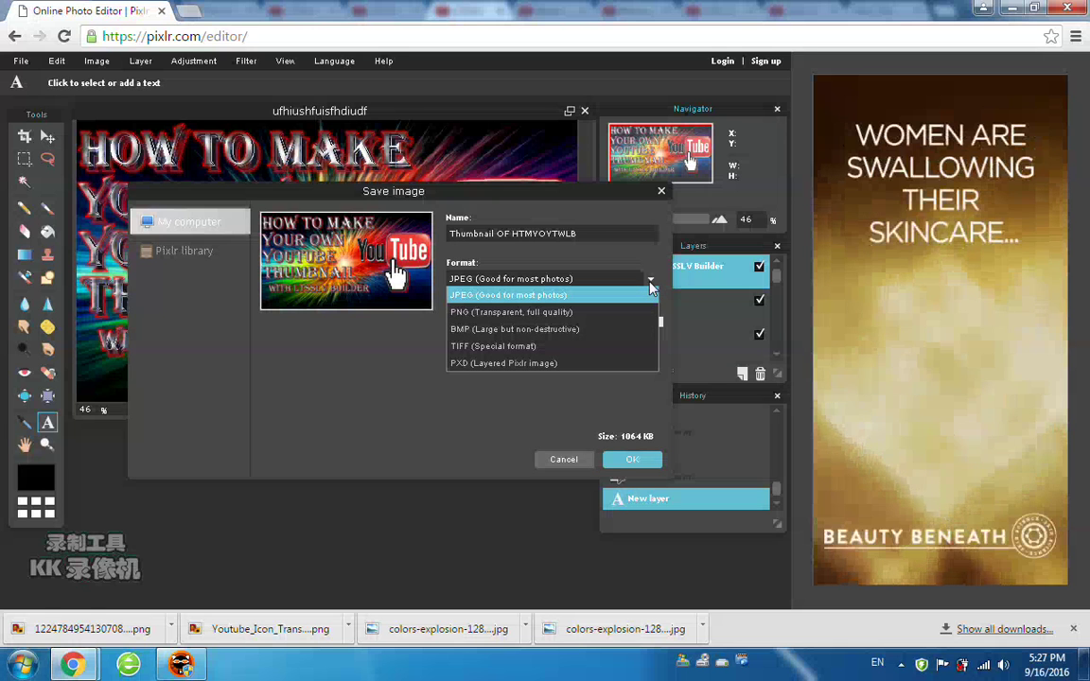
left_click(650, 284)
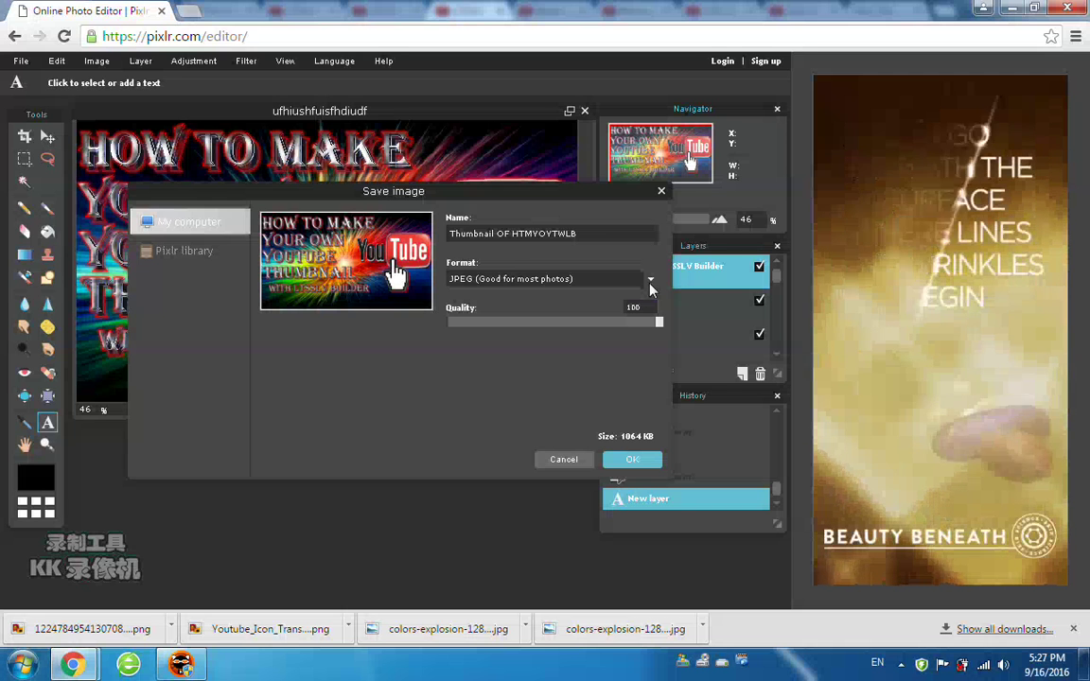
left_click(636, 460)
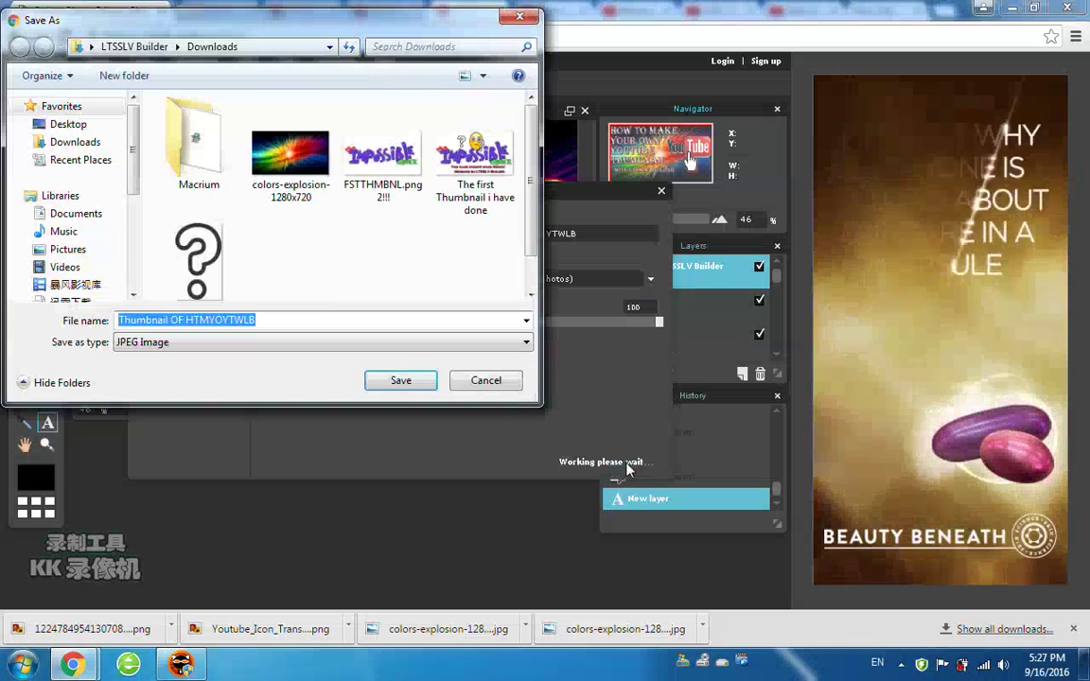
left_click(404, 383)
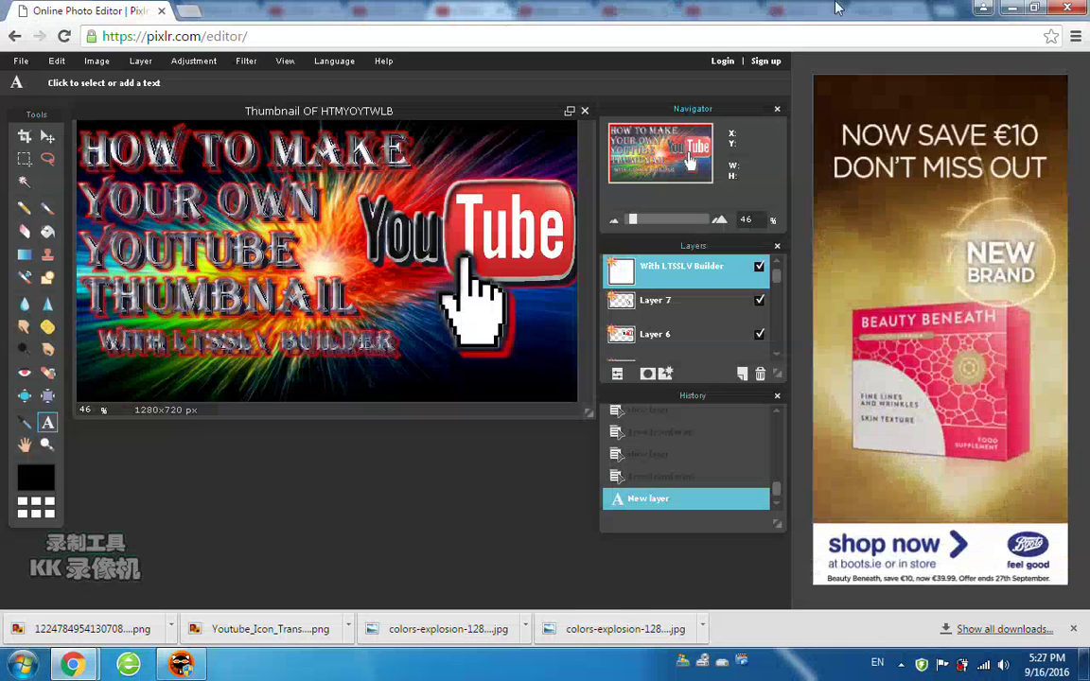
Step: Switch to the YouTube browser window and watch the "LTSSLV Builder end credit song" video in full screen
left_click(1011, 8)
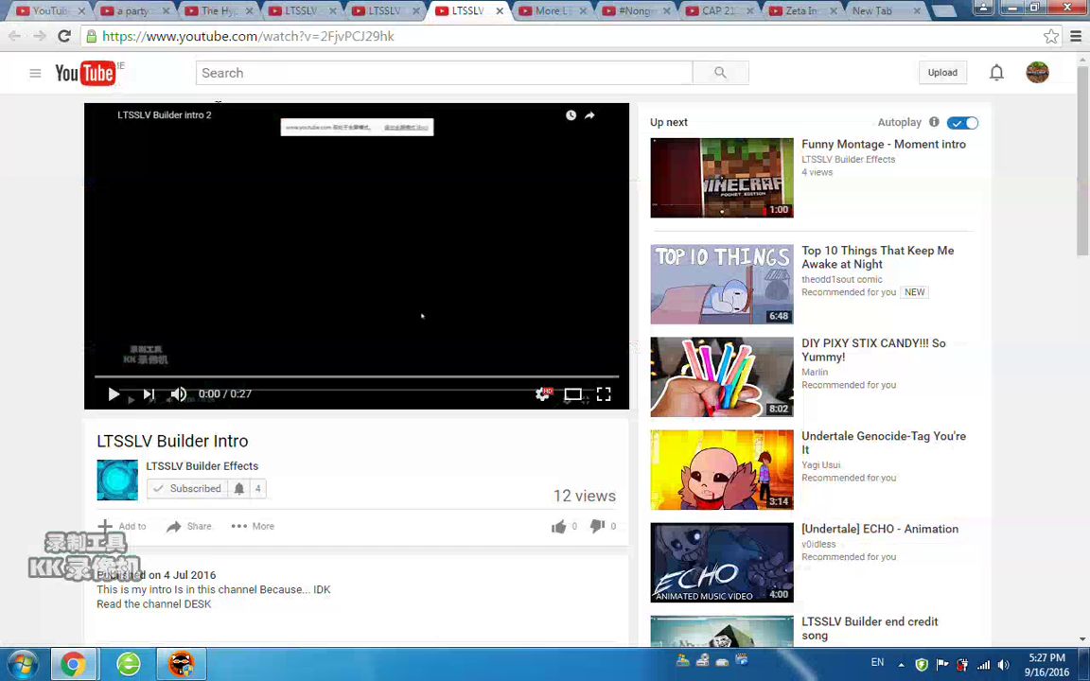
key("ctrl+shift+Tab")
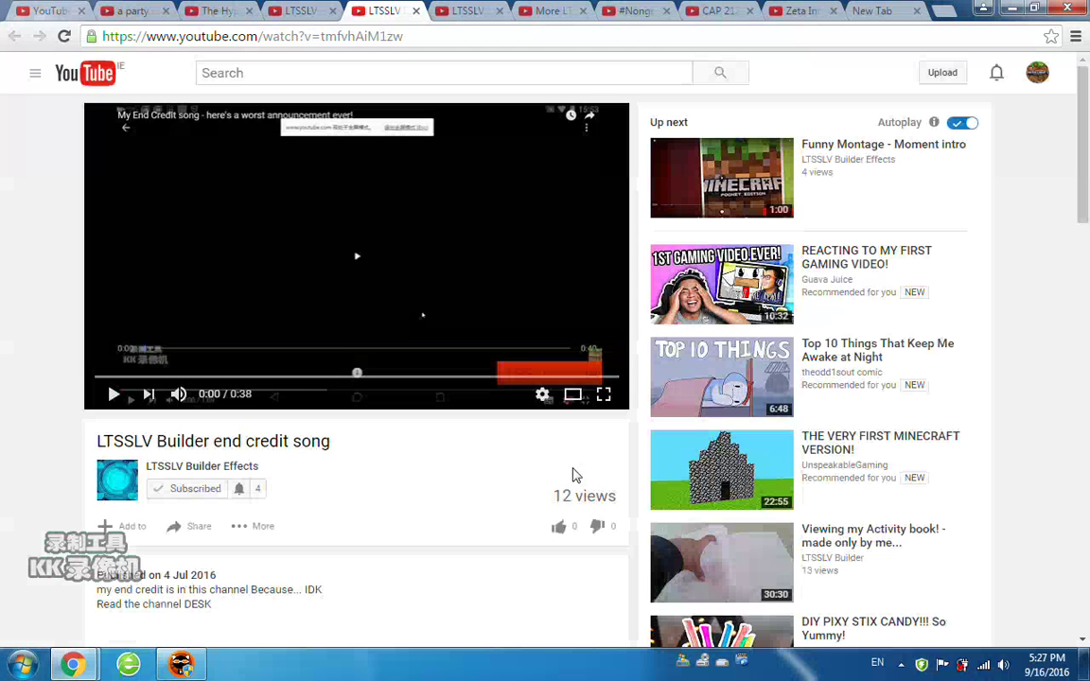
left_click(604, 397)
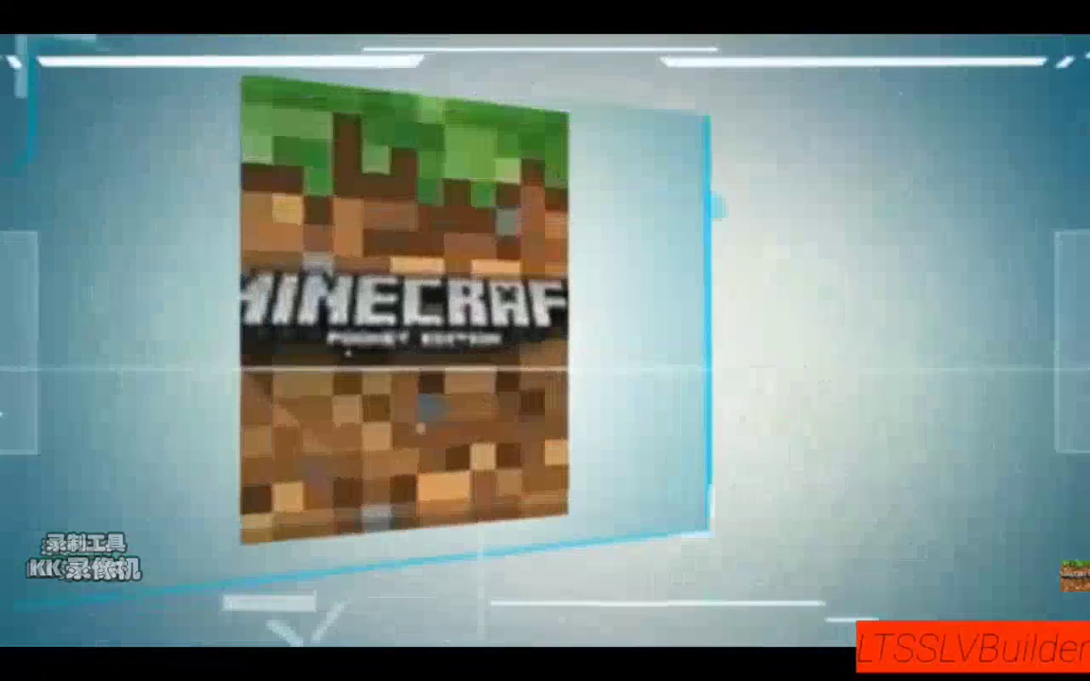
mouse_move(920, 355)
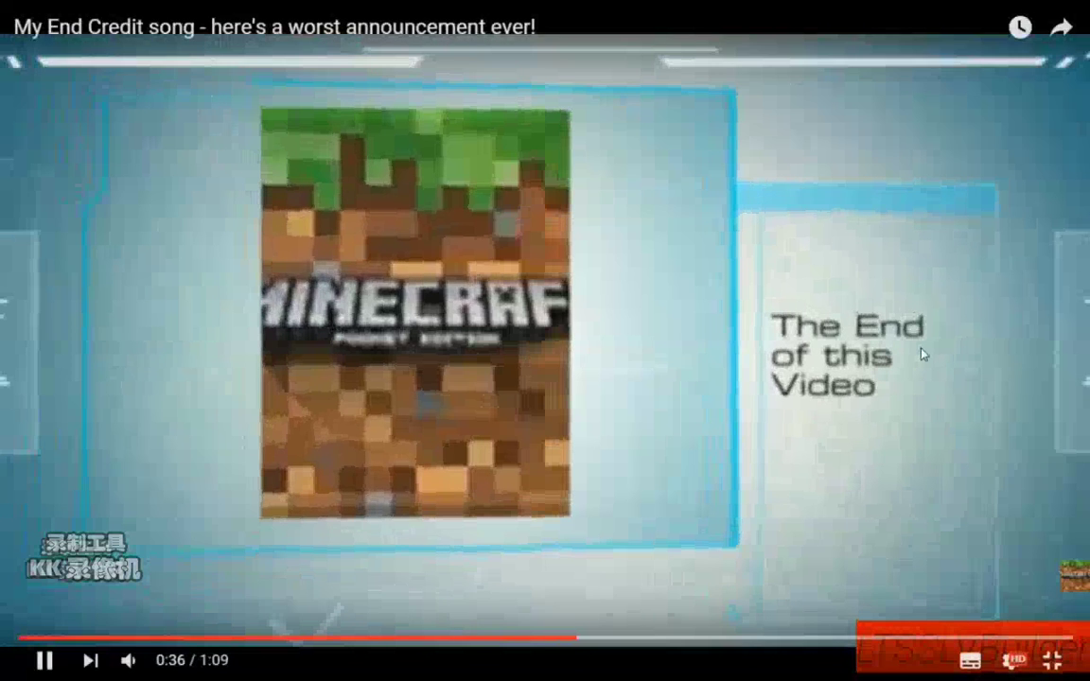